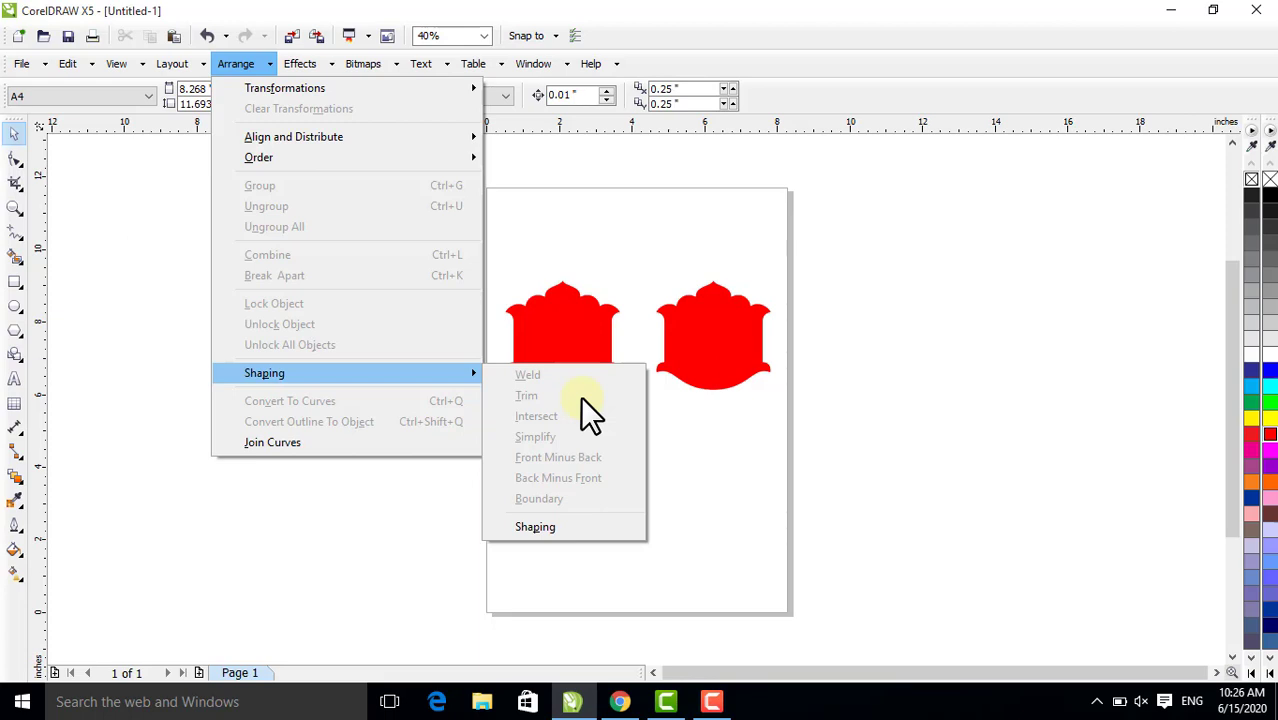
# Switch to Chrome, subscribe to the Ajaz Computers YouTube channel and set its notification option
pyautogui.click(819, 366)
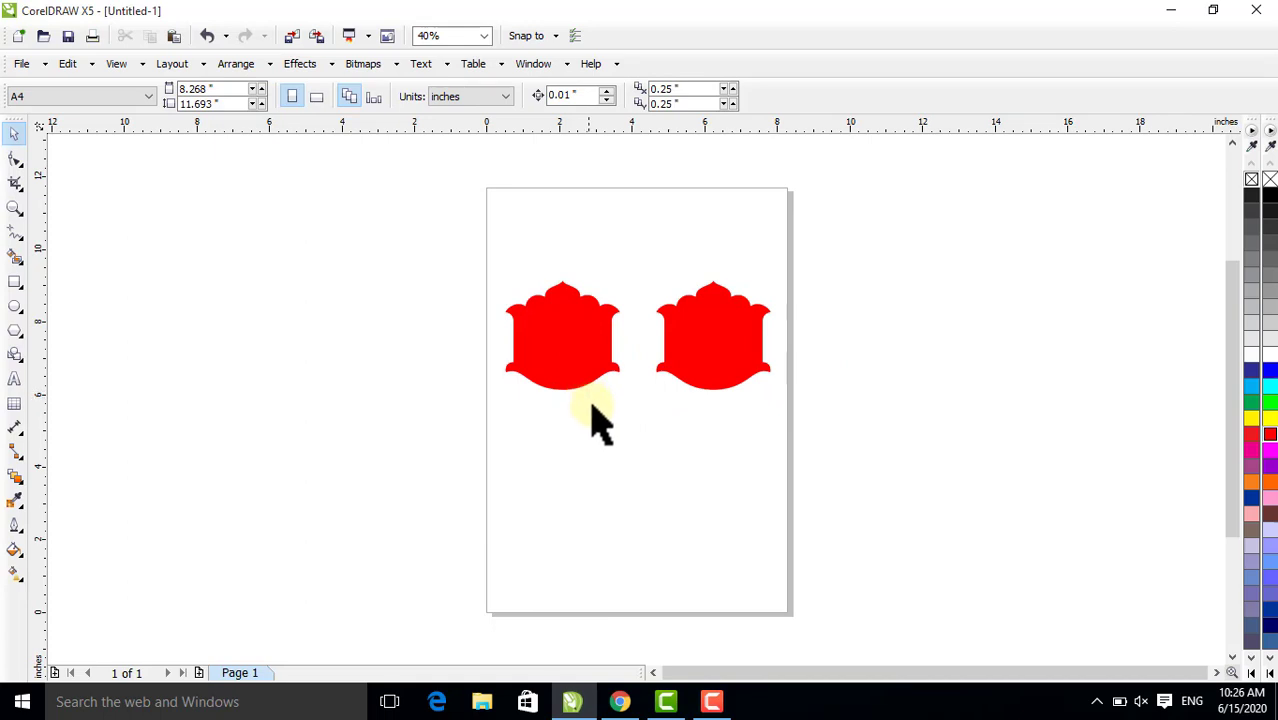
pyautogui.click(620, 701)
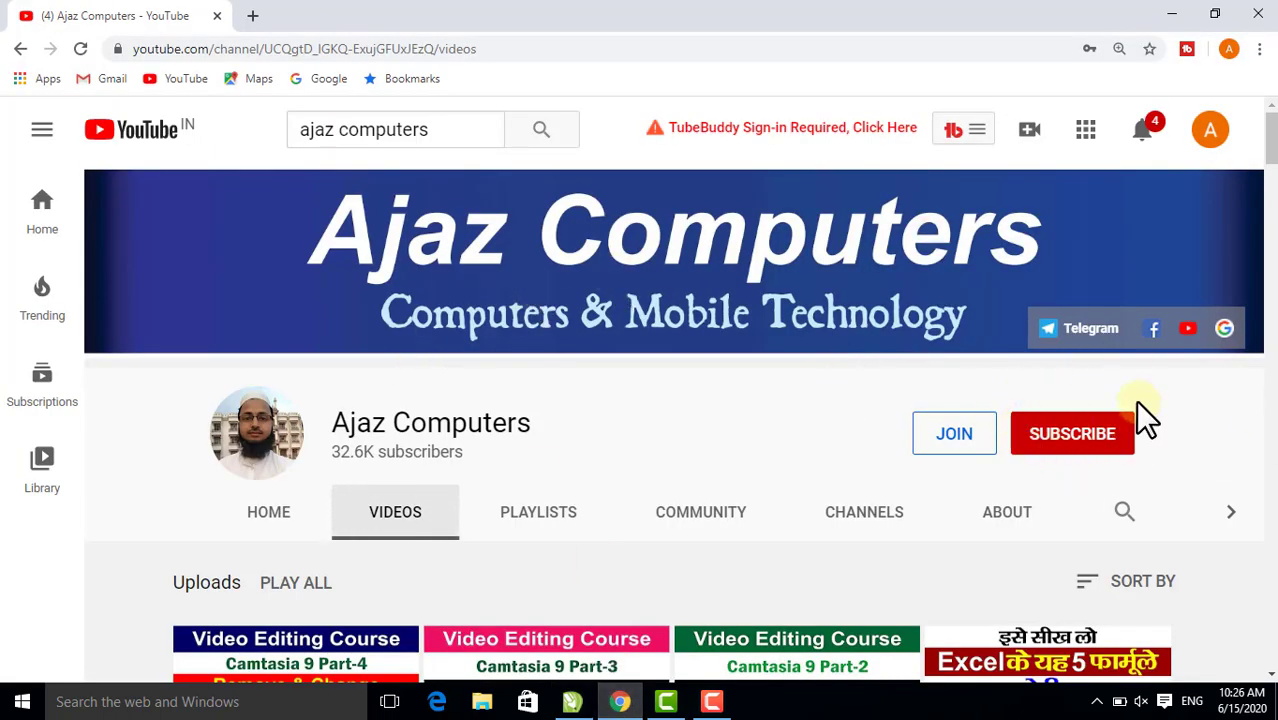
pyautogui.click(1066, 435)
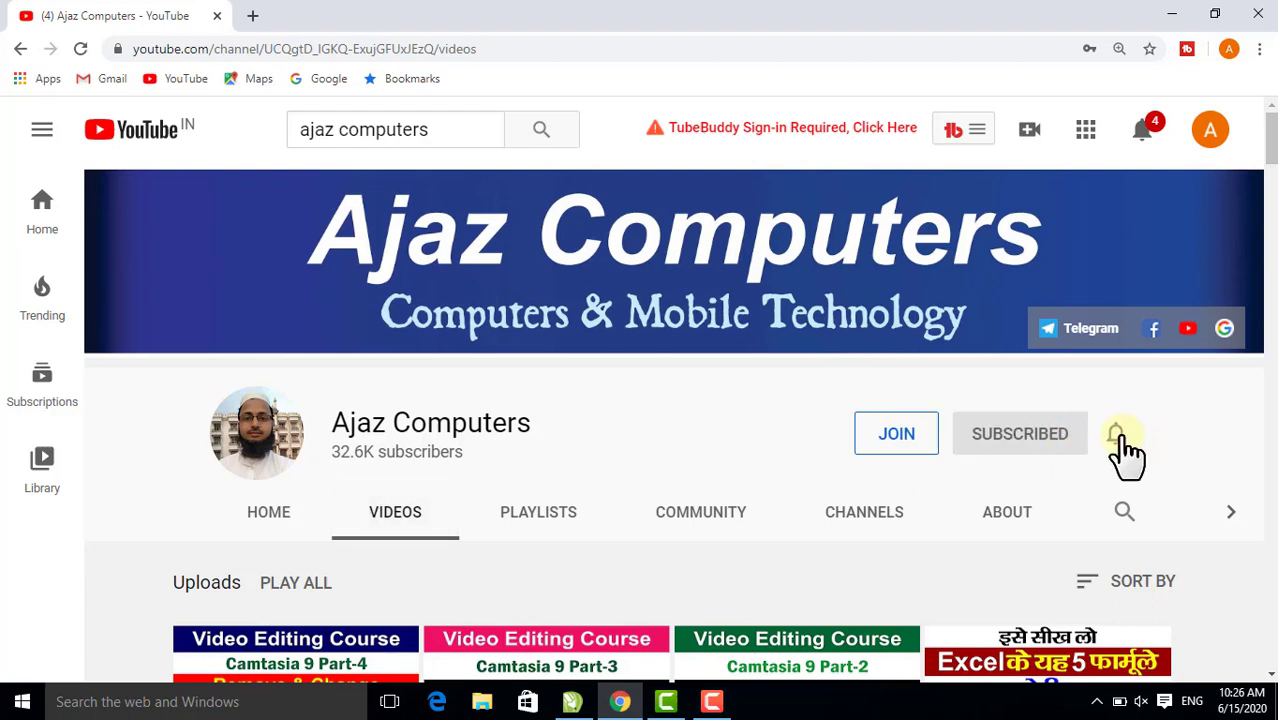
pyautogui.click(1117, 433)
pyautogui.click(998, 489)
# Switch back to CorelDRAW and move both red shapes together so their shared centre sits at about x 8.63 in, y 6.63 in
pyautogui.click(572, 702)
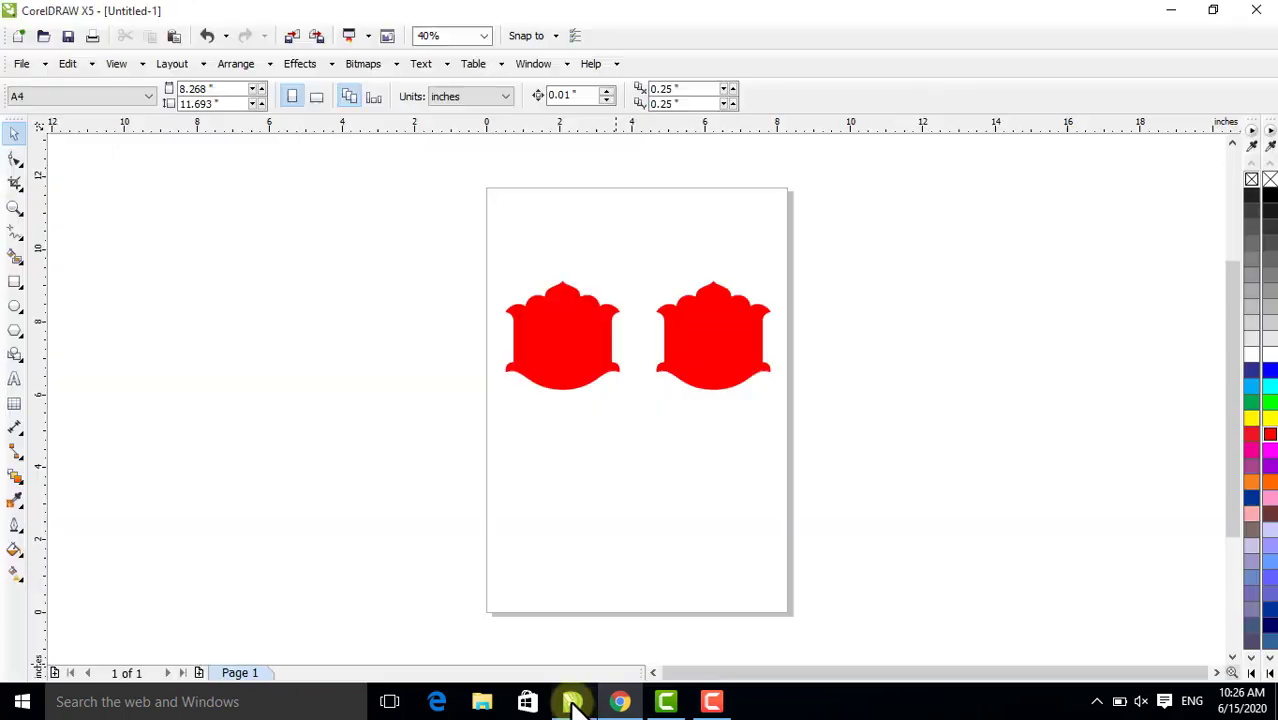
pyautogui.moveTo(437, 208); pyautogui.dragTo(792, 425)
pyautogui.moveTo(697, 350); pyautogui.dragTo(859, 387)
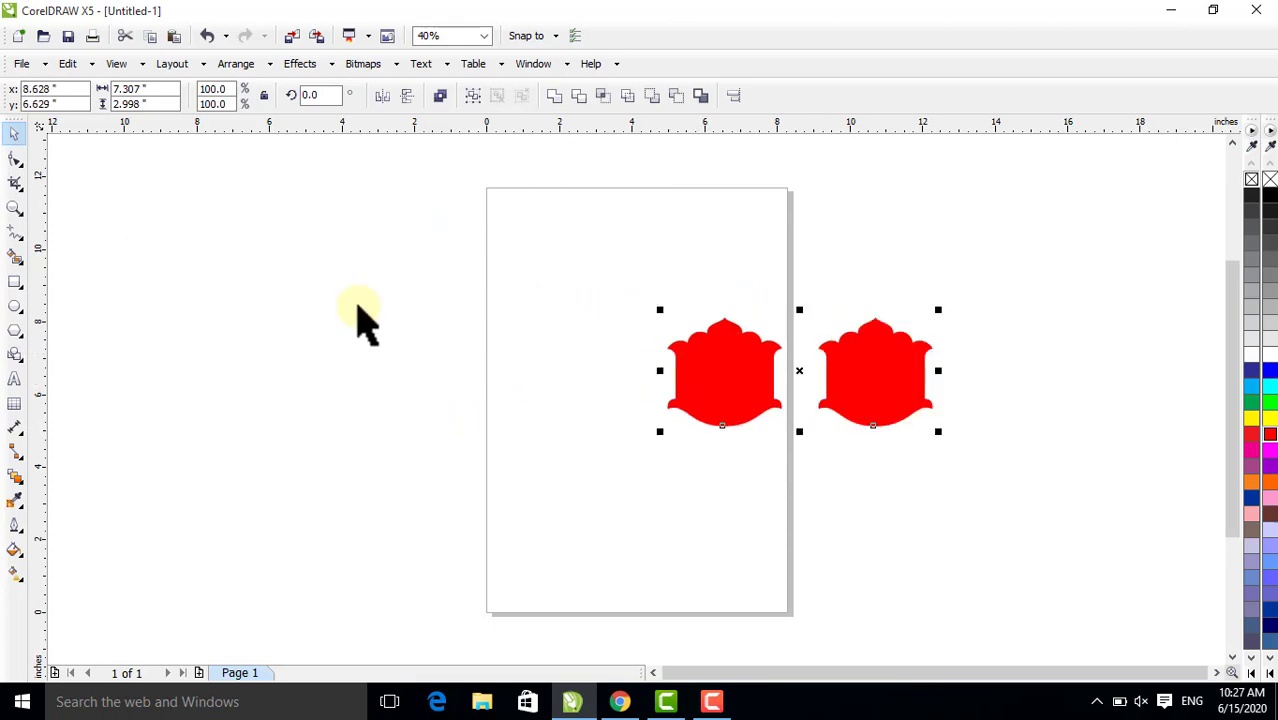
pyautogui.click(362, 320)
# Draw a circle about 4.36 inches in diameter in the empty area outside the page
pyautogui.click(13, 308)
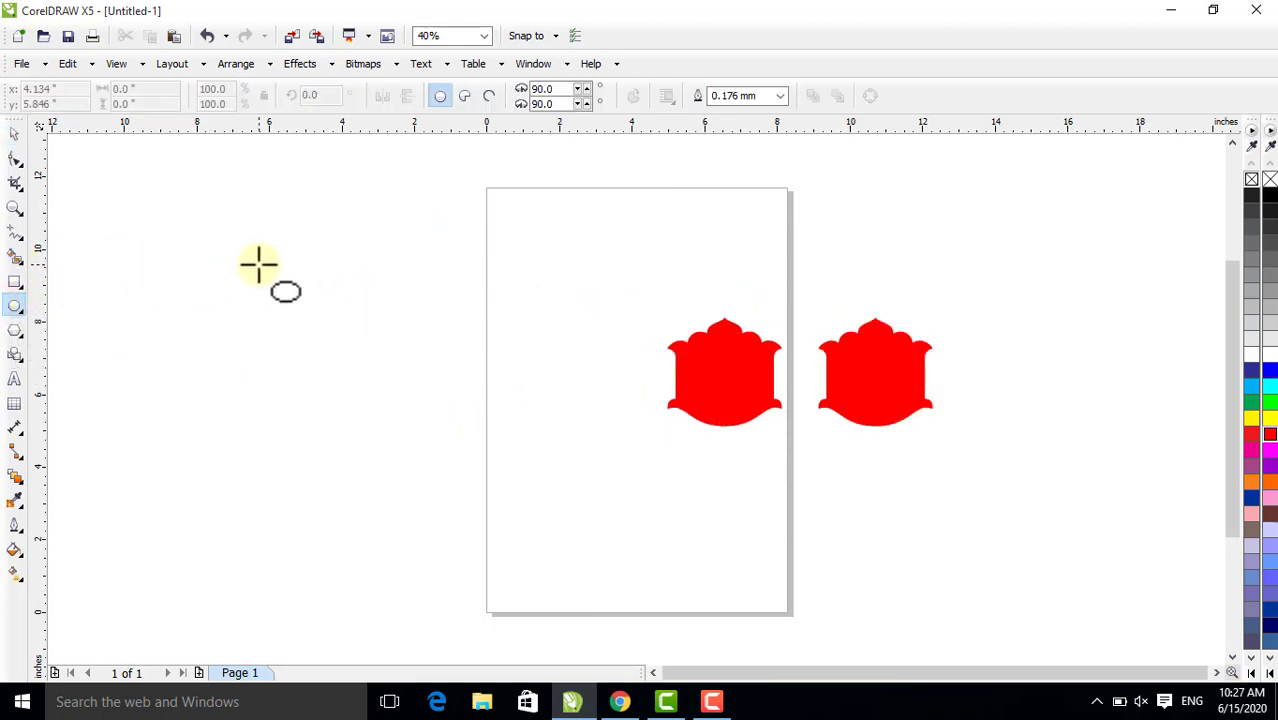
pyautogui.moveTo(260, 266); pyautogui.dragTo(366, 424)
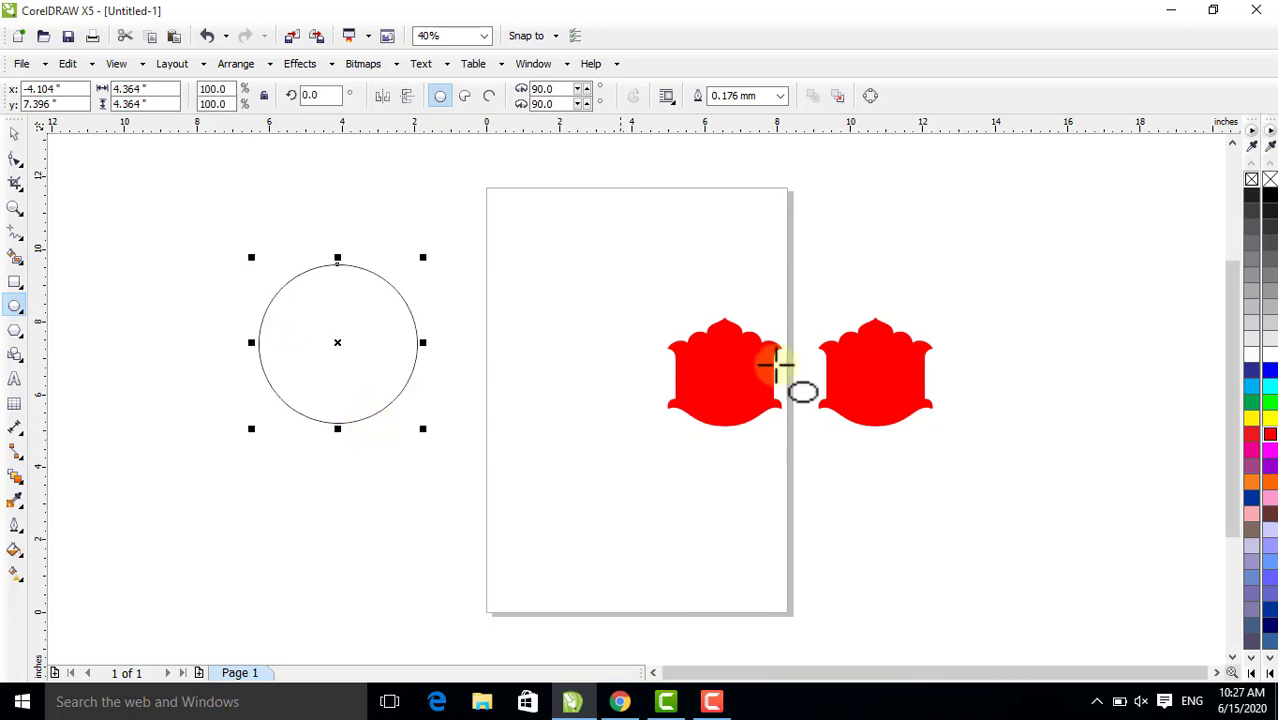
pyautogui.click(15, 138)
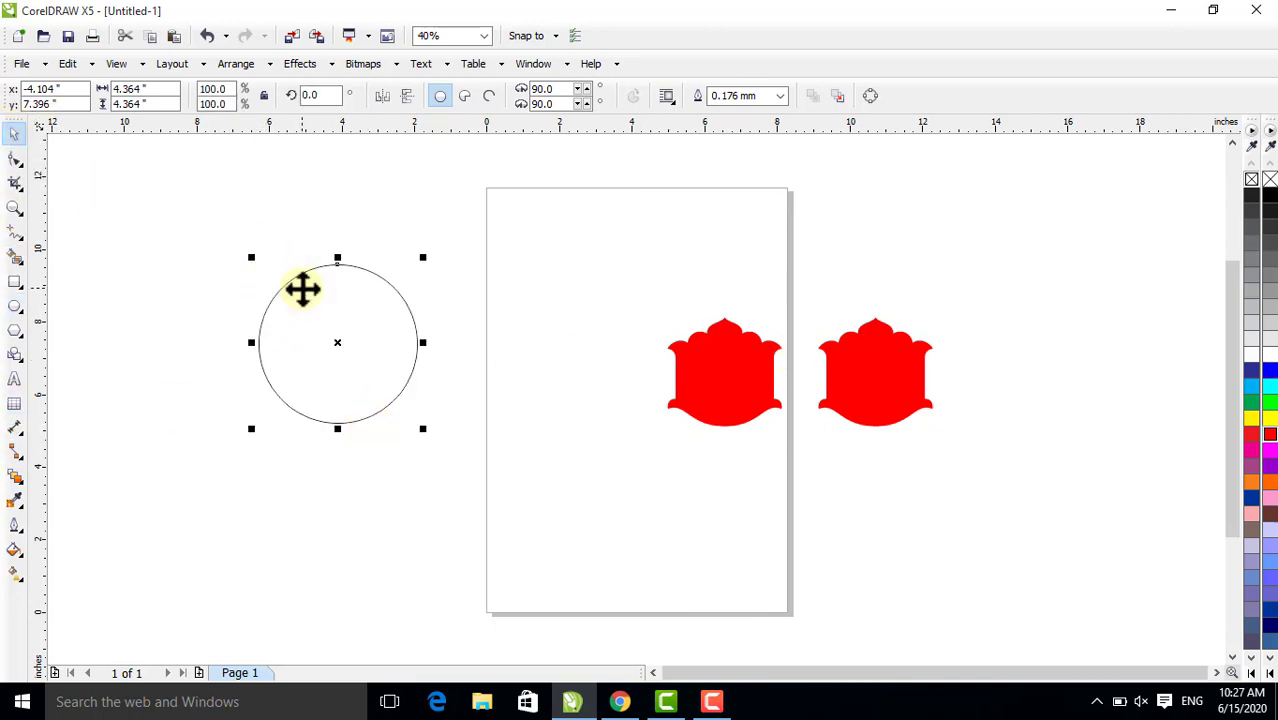
pyautogui.click(236, 65)
pyautogui.moveTo(351, 378)
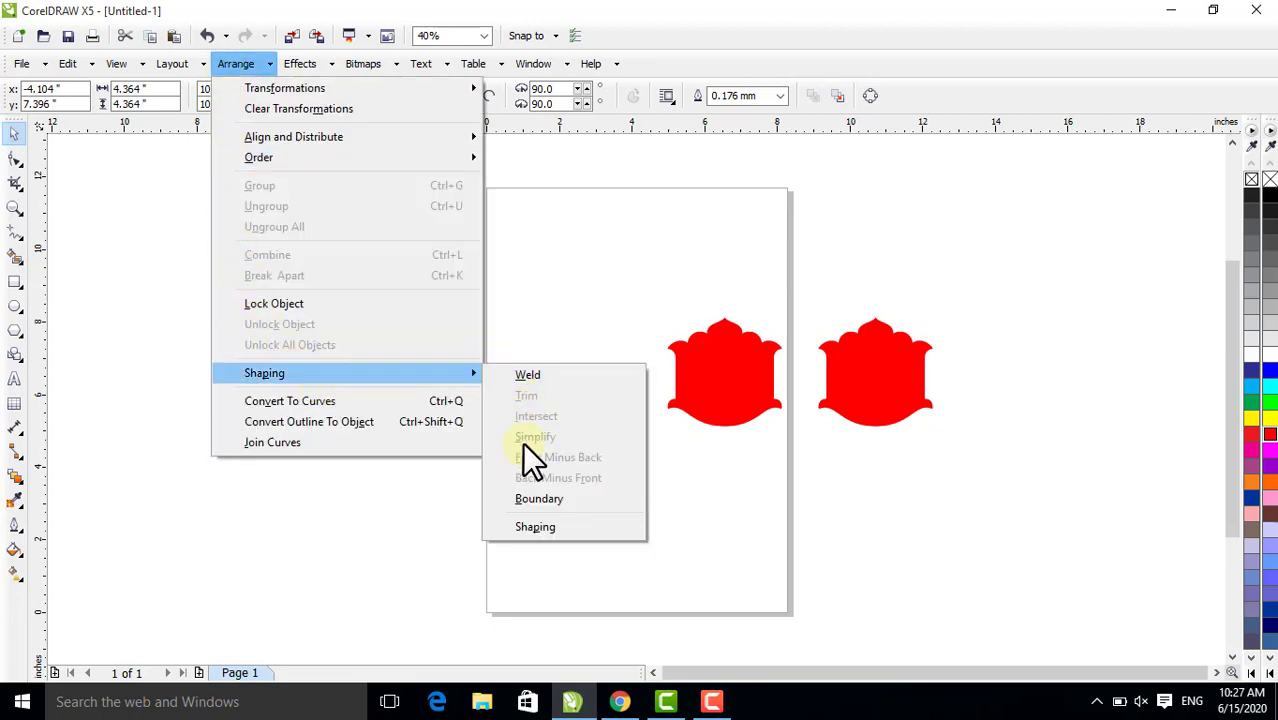
pyautogui.click(538, 278)
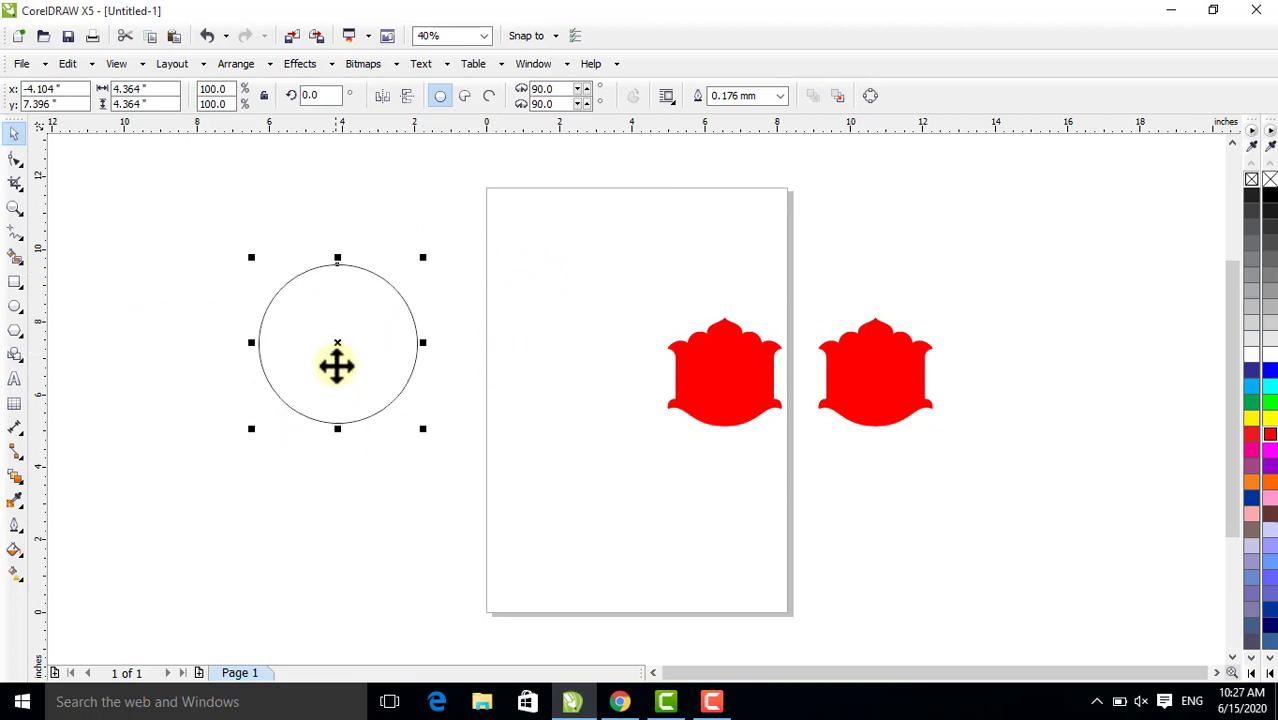
# Duplicate the circle and place the copy beside the original, partly overlapping it, centred at about x -6.61 in, y 7.5 in
pyautogui.moveTo(337, 339); pyautogui.dragTo(305, 311)
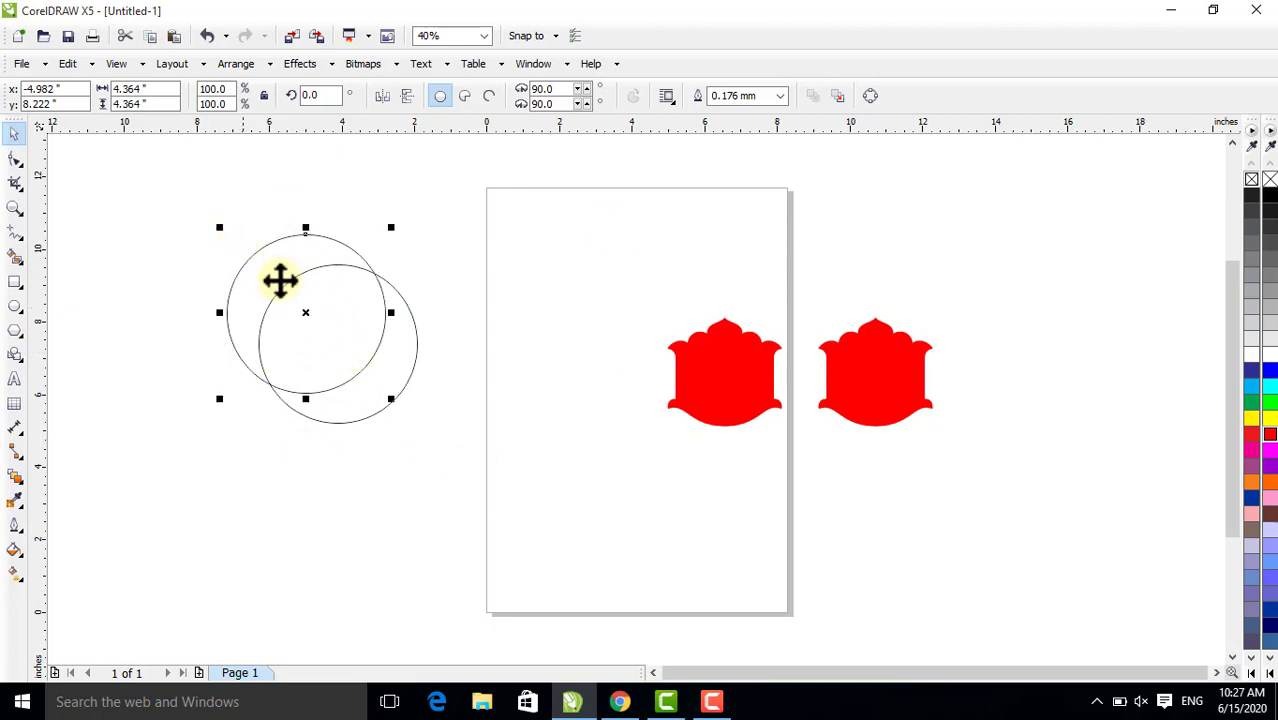
pyautogui.moveTo(290, 290); pyautogui.dragTo(199, 296)
pyautogui.click(556, 243)
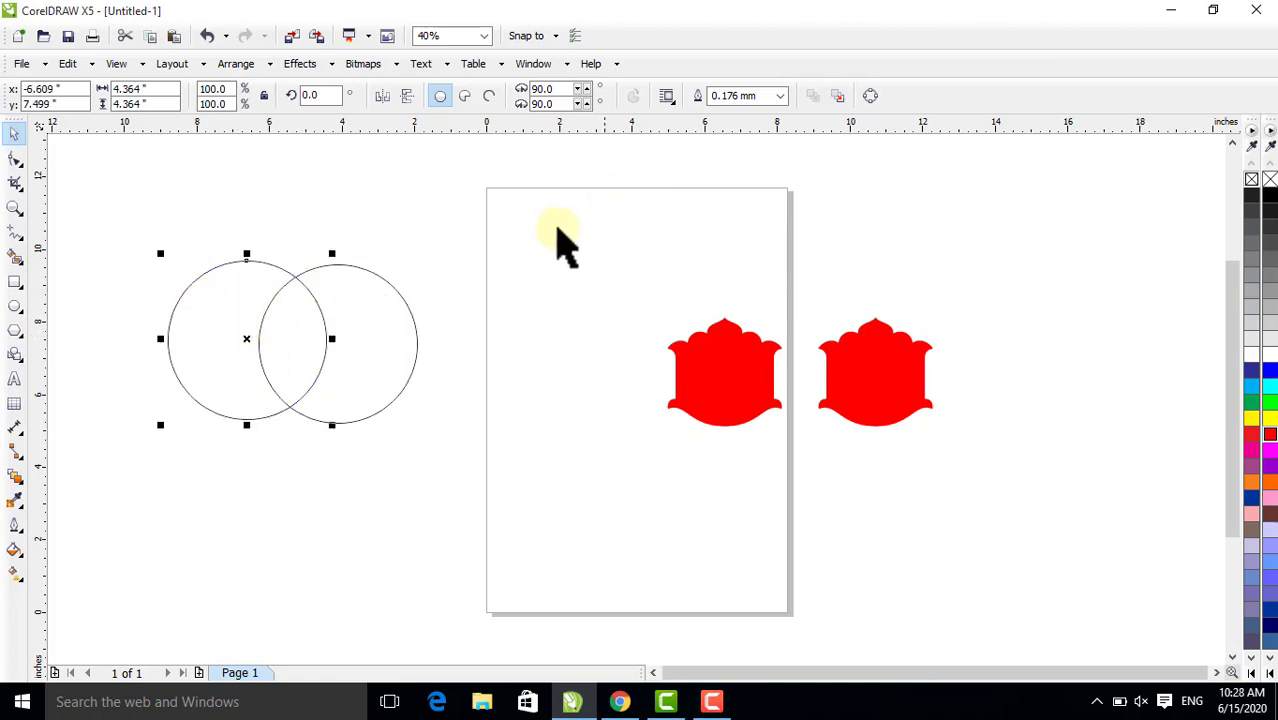
# Select both overlapping circles and weld them into a single outline
pyautogui.moveTo(542, 196); pyautogui.dragTo(82, 475)
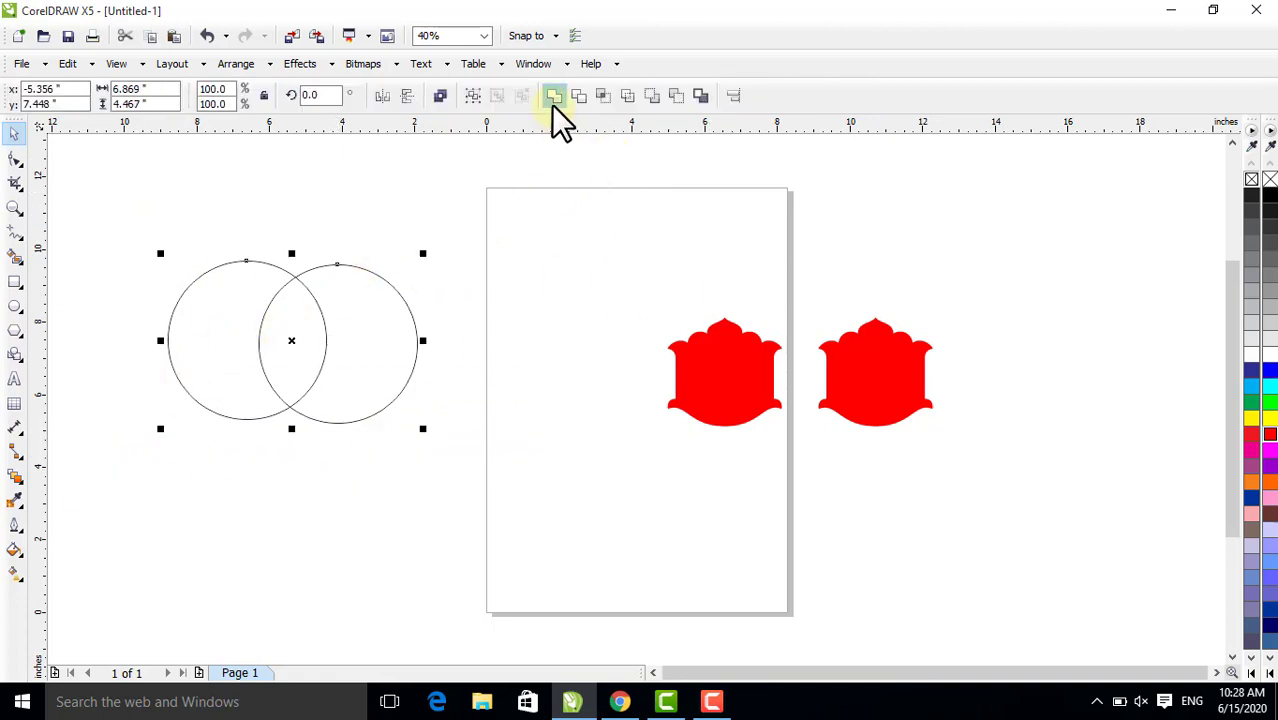
pyautogui.moveTo(149, 212); pyautogui.dragTo(522, 477)
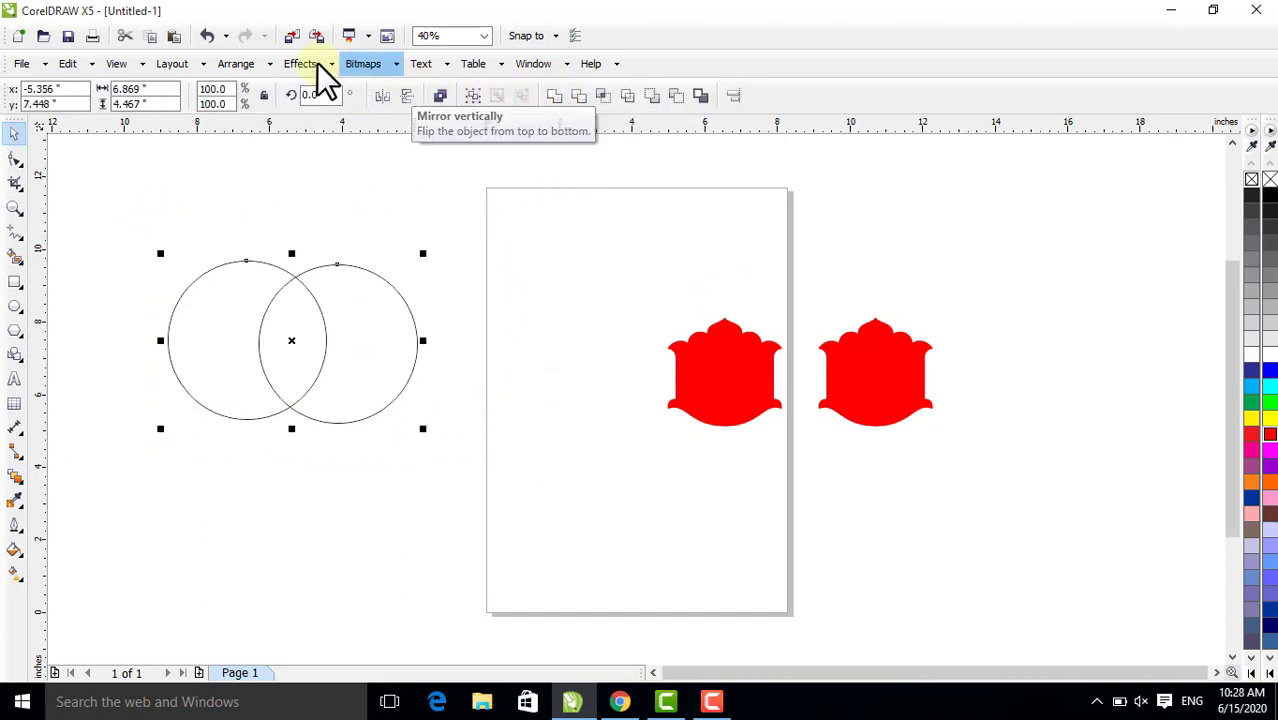
pyautogui.click(234, 66)
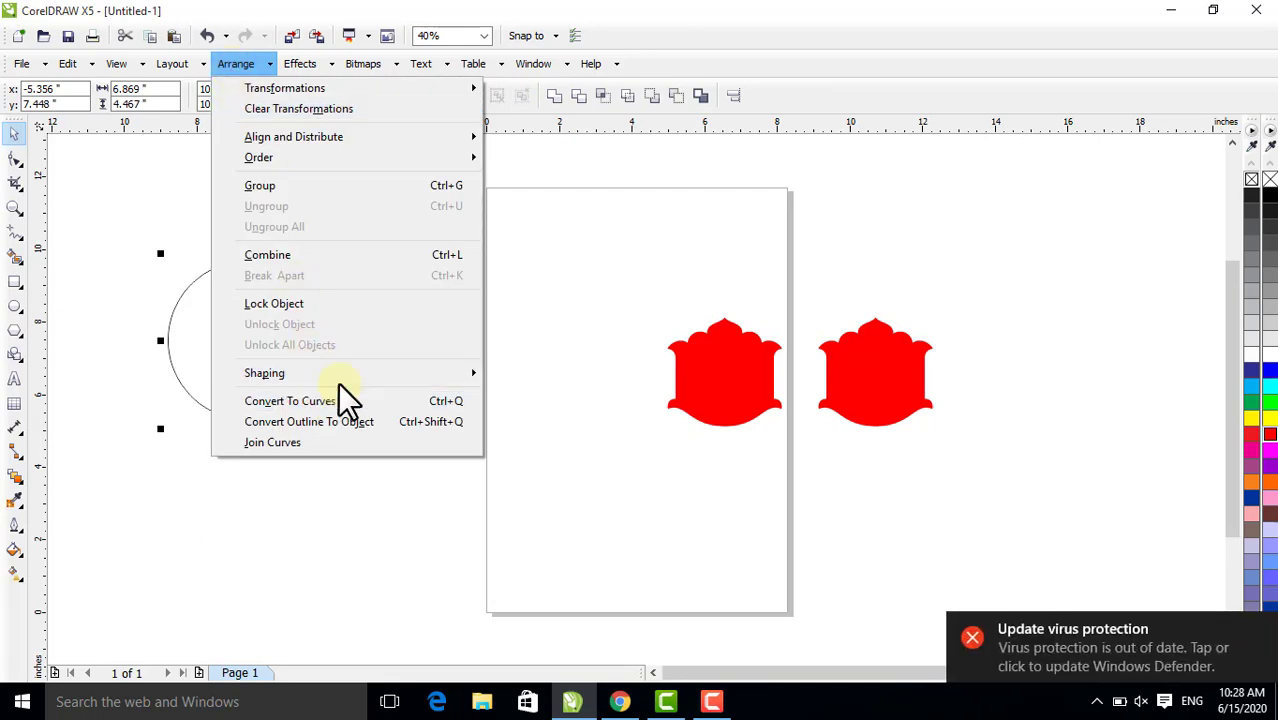
pyautogui.moveTo(351, 374)
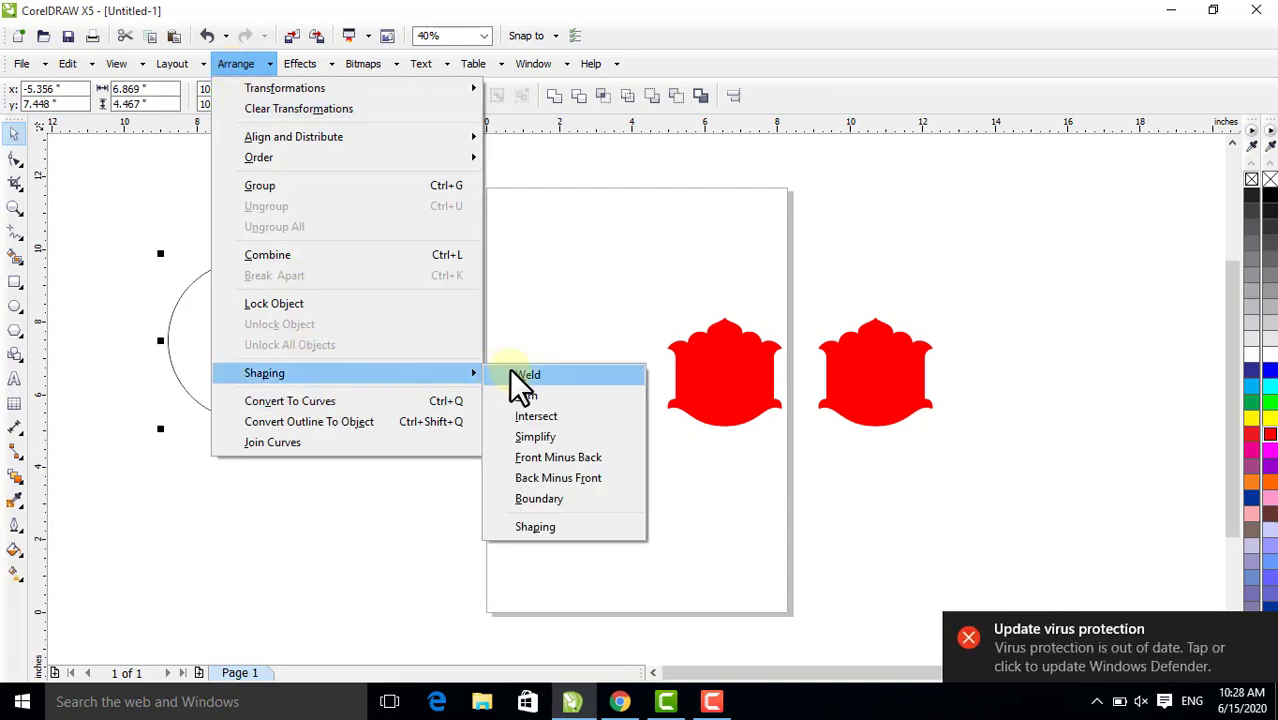
pyautogui.click(512, 374)
# Delete the welded double-circle shape
pyautogui.click(408, 222)
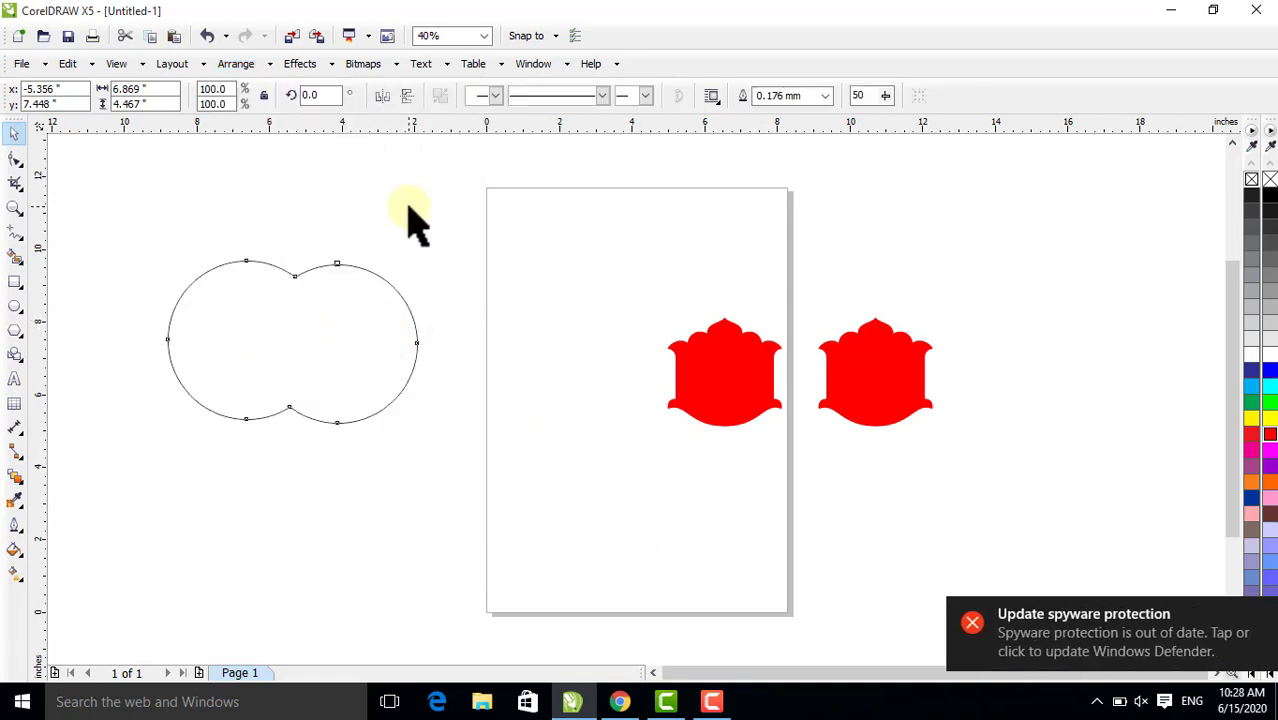
pyautogui.click(341, 335)
pyautogui.press('Delete')
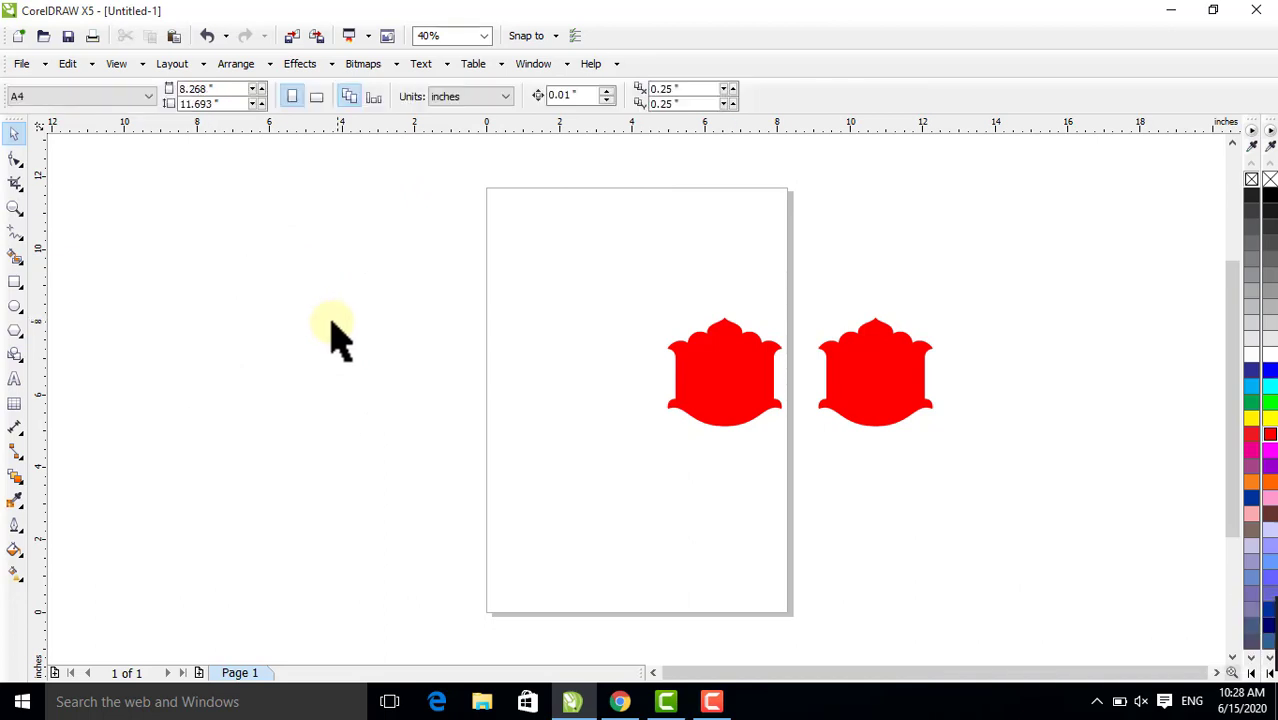
# Draw a tall rectangle about 3.93 by 8.63 inches in the empty area outside the page
pyautogui.click(15, 283)
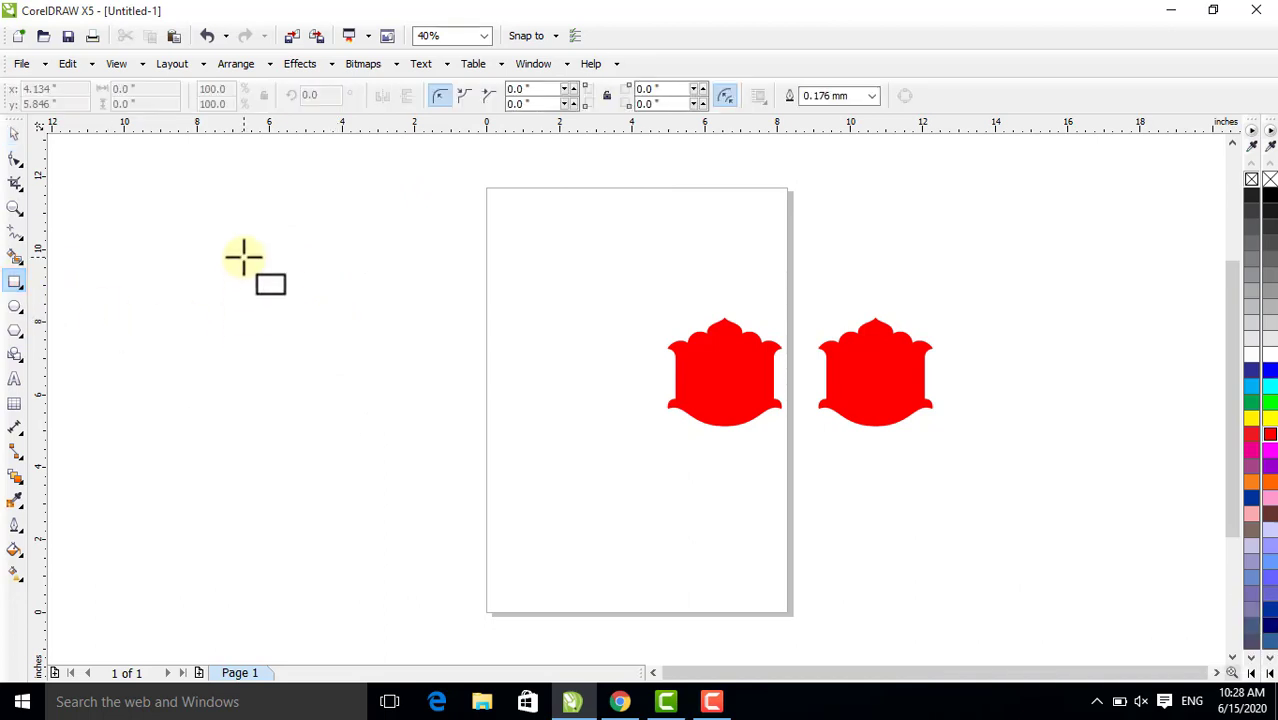
pyautogui.moveTo(243, 257)
pyautogui.mouseDown()
pyautogui.moveTo(388, 523)
pyautogui.moveTo(387, 571)
pyautogui.mouseUp()
pyautogui.click(14, 134)
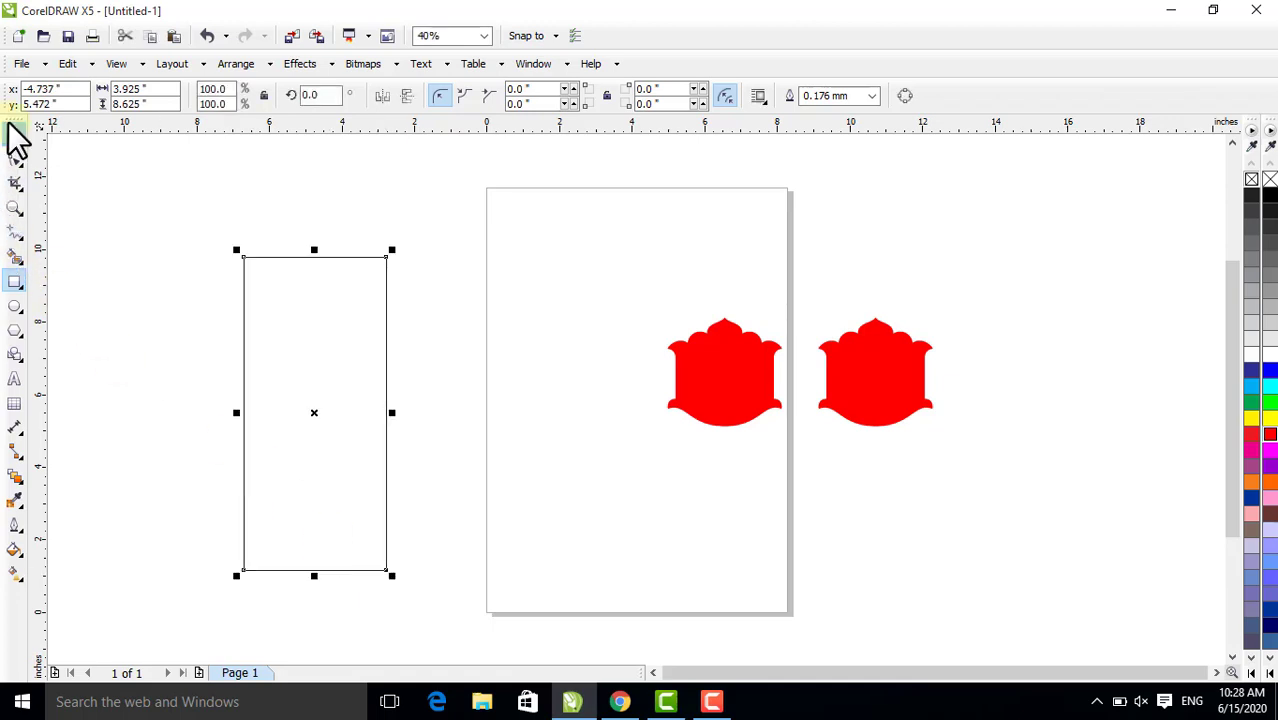
# Draw a five-sided polygon about 3.02 by 2.87 inches and place it overlapping the rectangle's top edge
pyautogui.click(14, 331)
pyautogui.moveTo(287, 218); pyautogui.dragTo(338, 270)
pyautogui.click(12, 137)
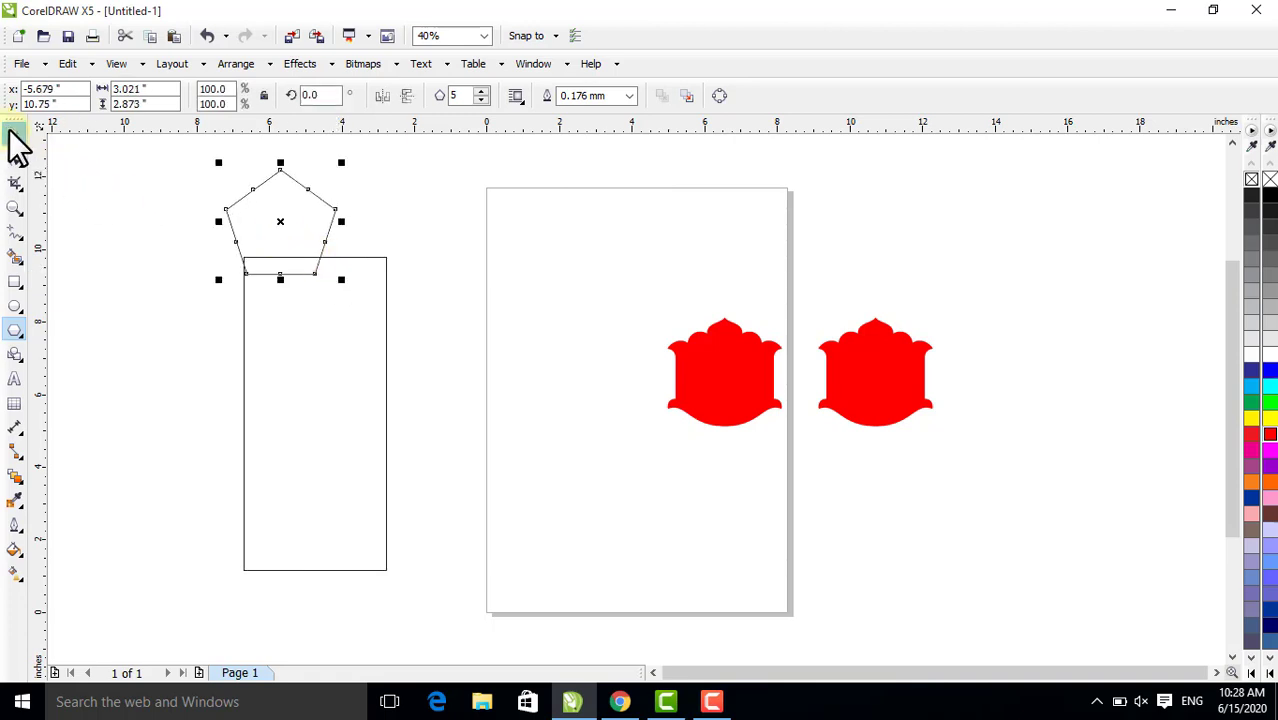
pyautogui.moveTo(322, 220); pyautogui.dragTo(336, 248)
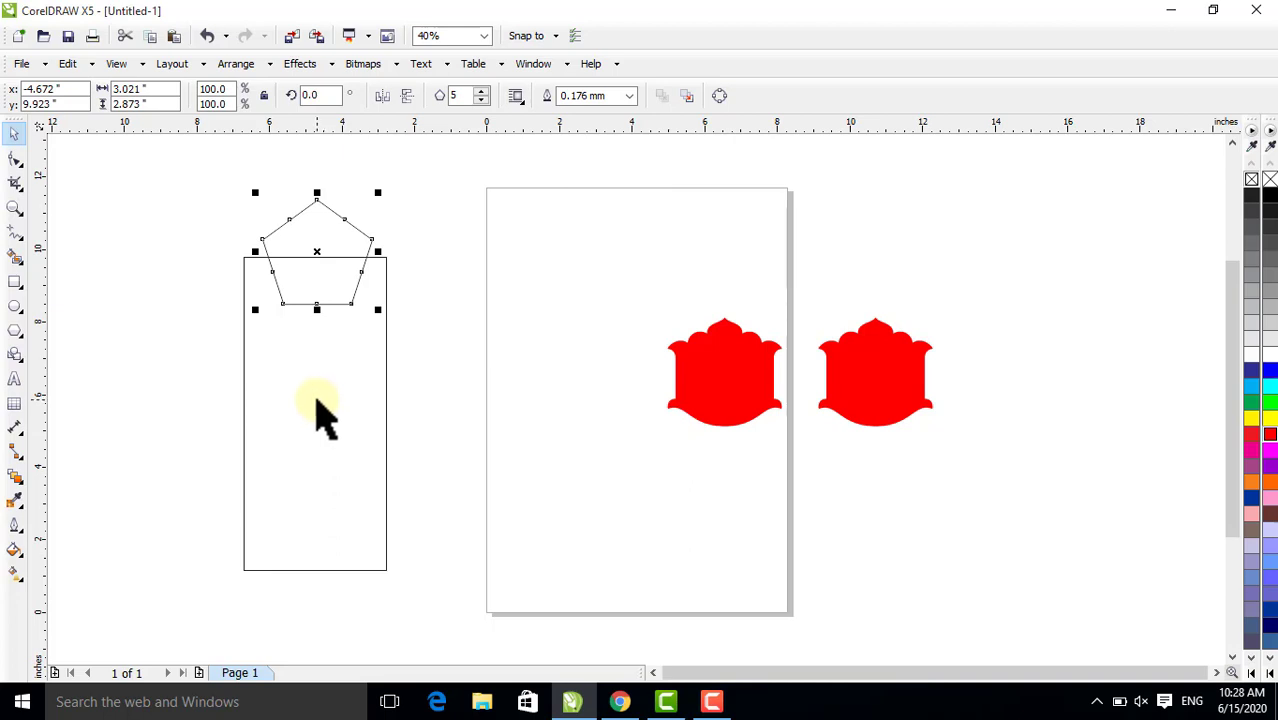
# Centre the pentagon horizontally on the rectangle and weld the two shapes into one outline
pyautogui.keyDown('shift'); pyautogui.click(314, 397); pyautogui.keyUp('shift')
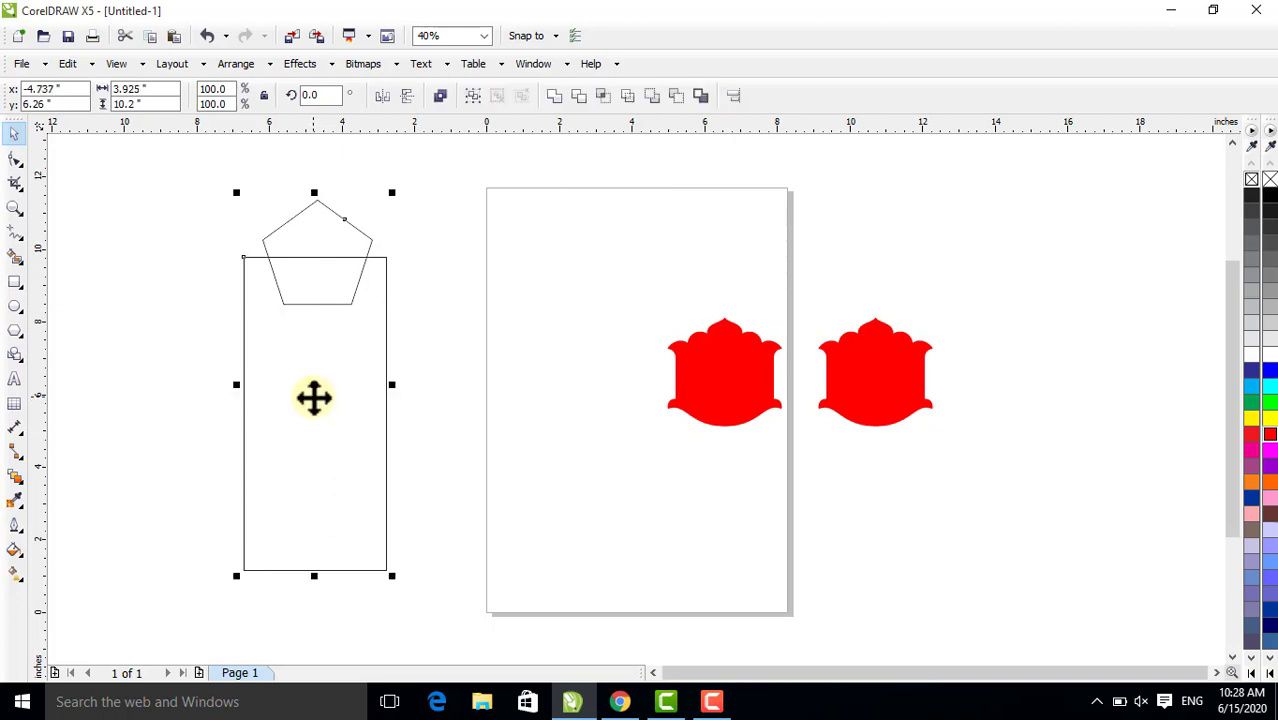
pyautogui.click(170, 235)
pyautogui.moveTo(169, 184); pyautogui.dragTo(487, 607)
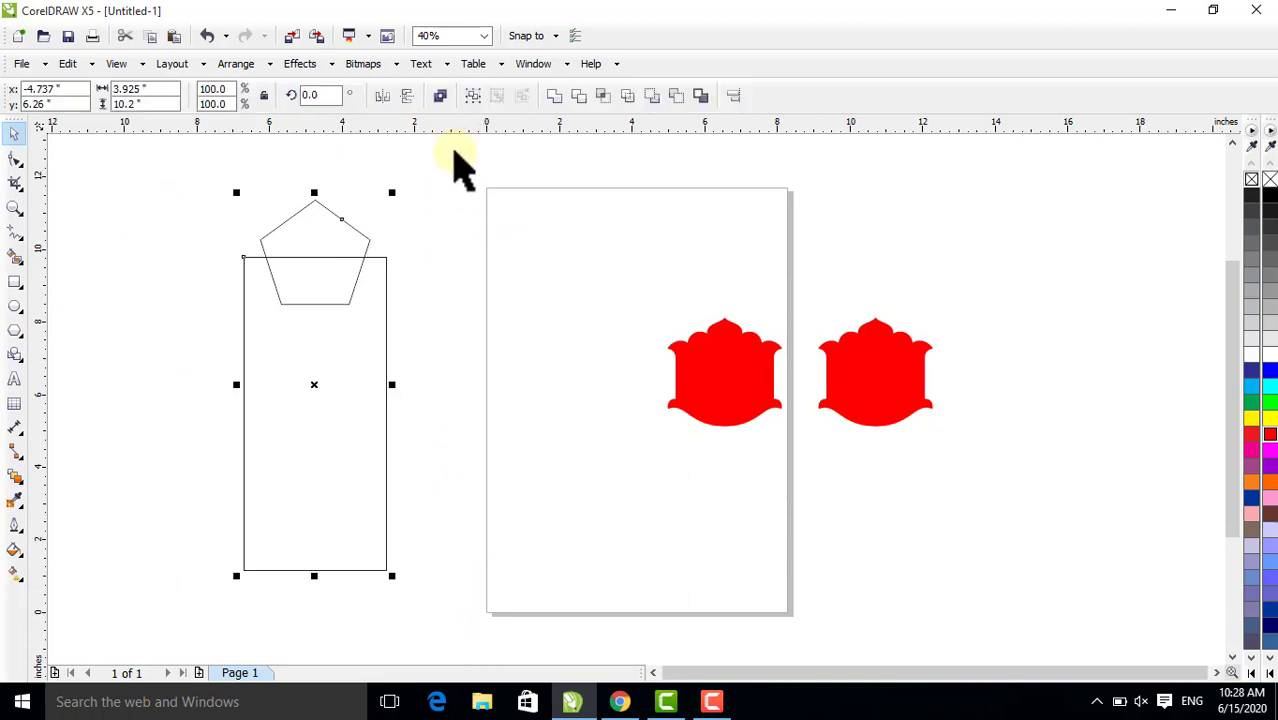
pyautogui.click(551, 98)
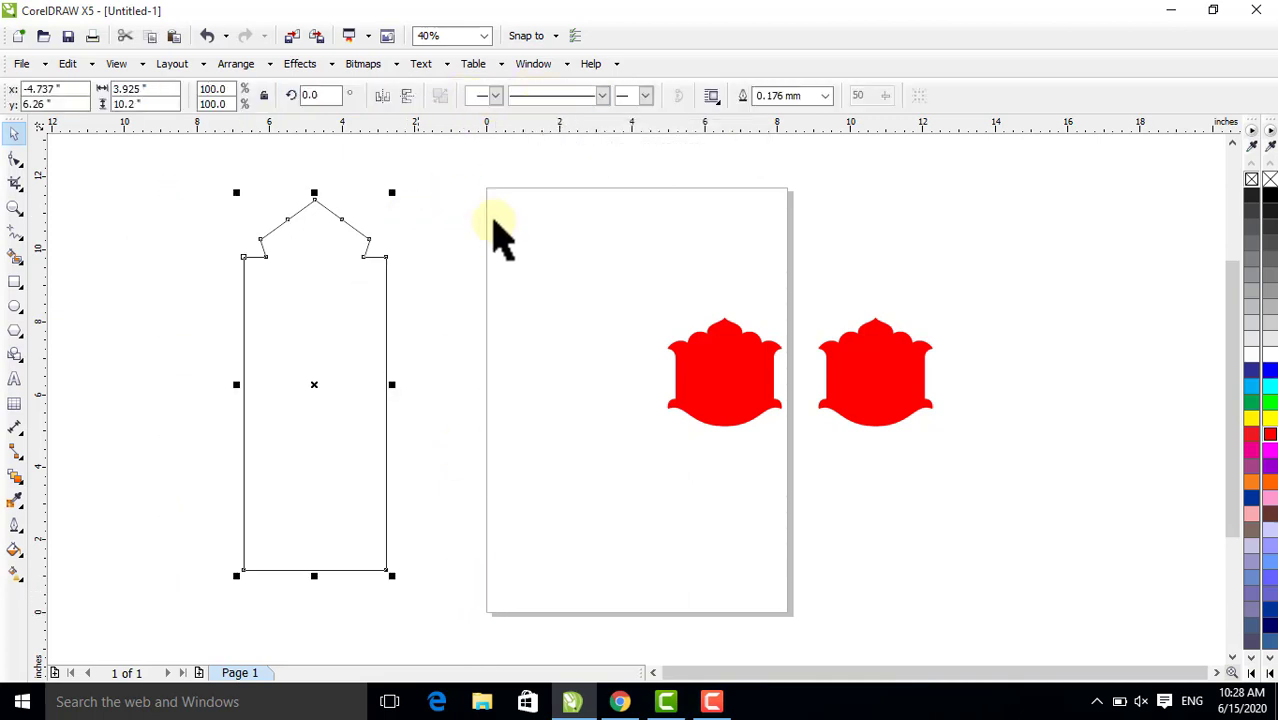
pyautogui.click(495, 262)
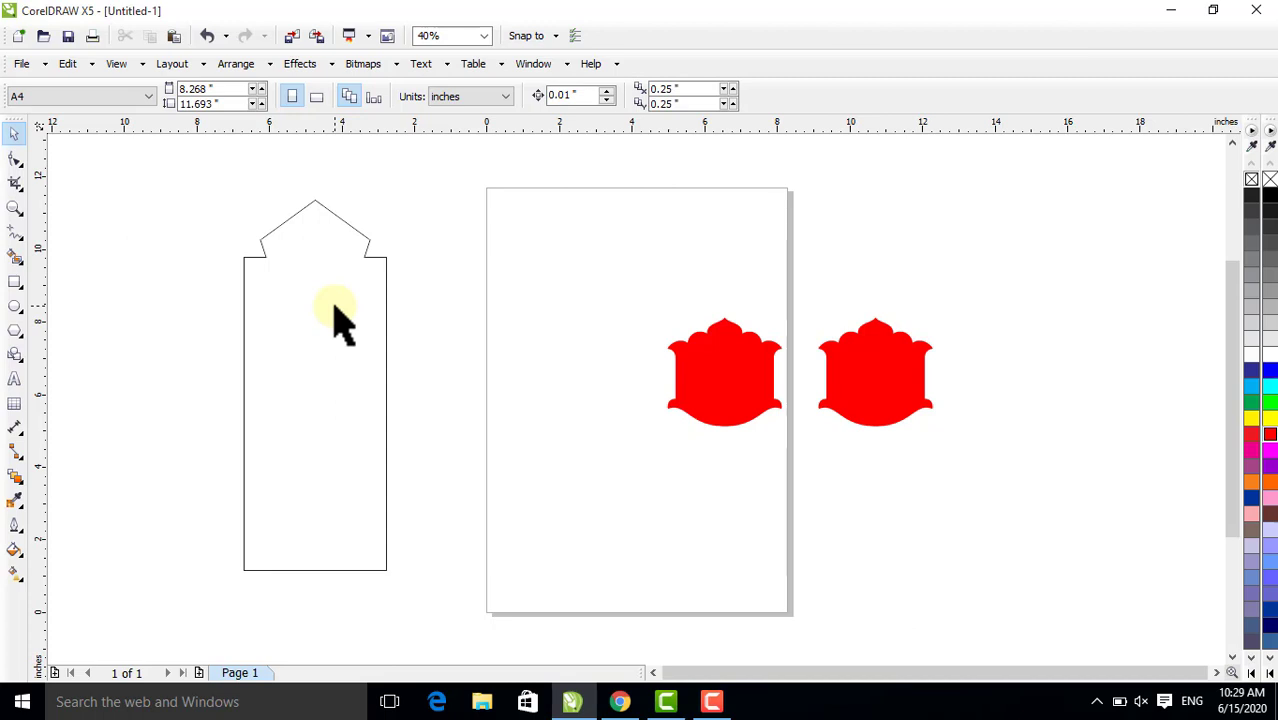
# Move one red shape to about x 2.83 in, y 8.93 in on the page and the welded outline to about x -5.64 in, y 5.95 in
pyautogui.moveTo(713, 371); pyautogui.dragTo(578, 287)
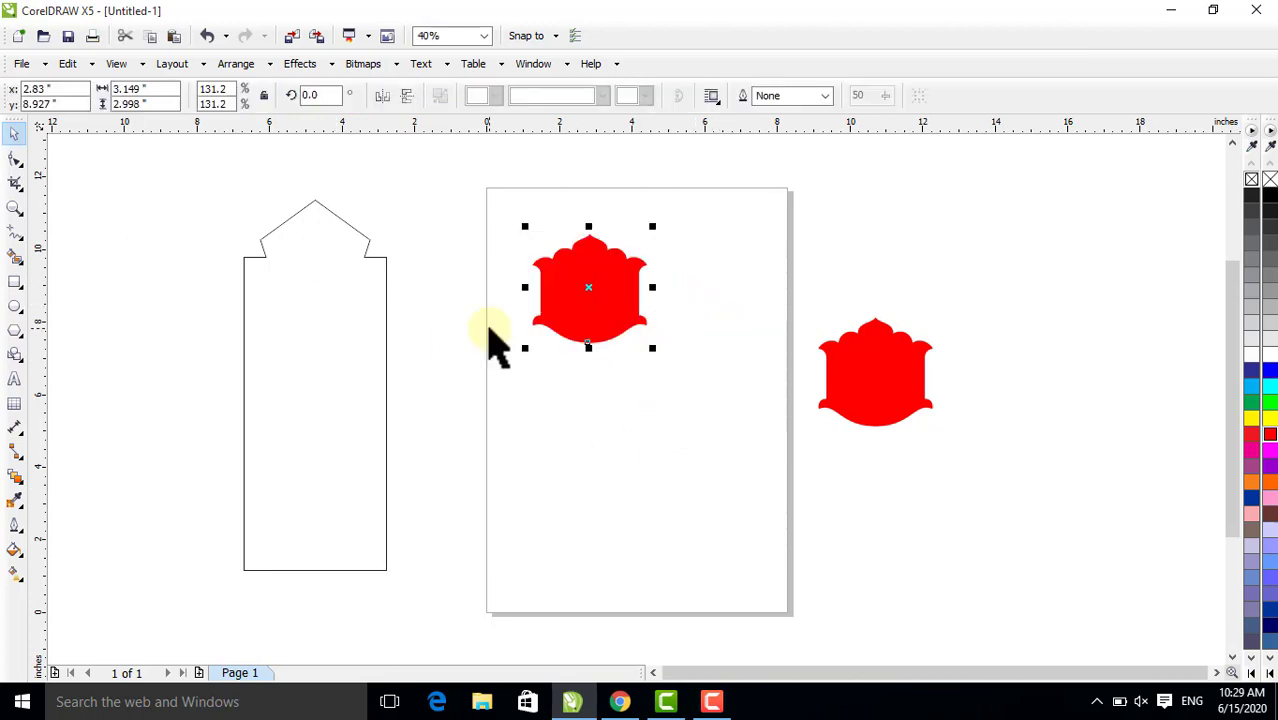
pyautogui.click(385, 330)
pyautogui.moveTo(302, 365); pyautogui.dragTo(278, 433)
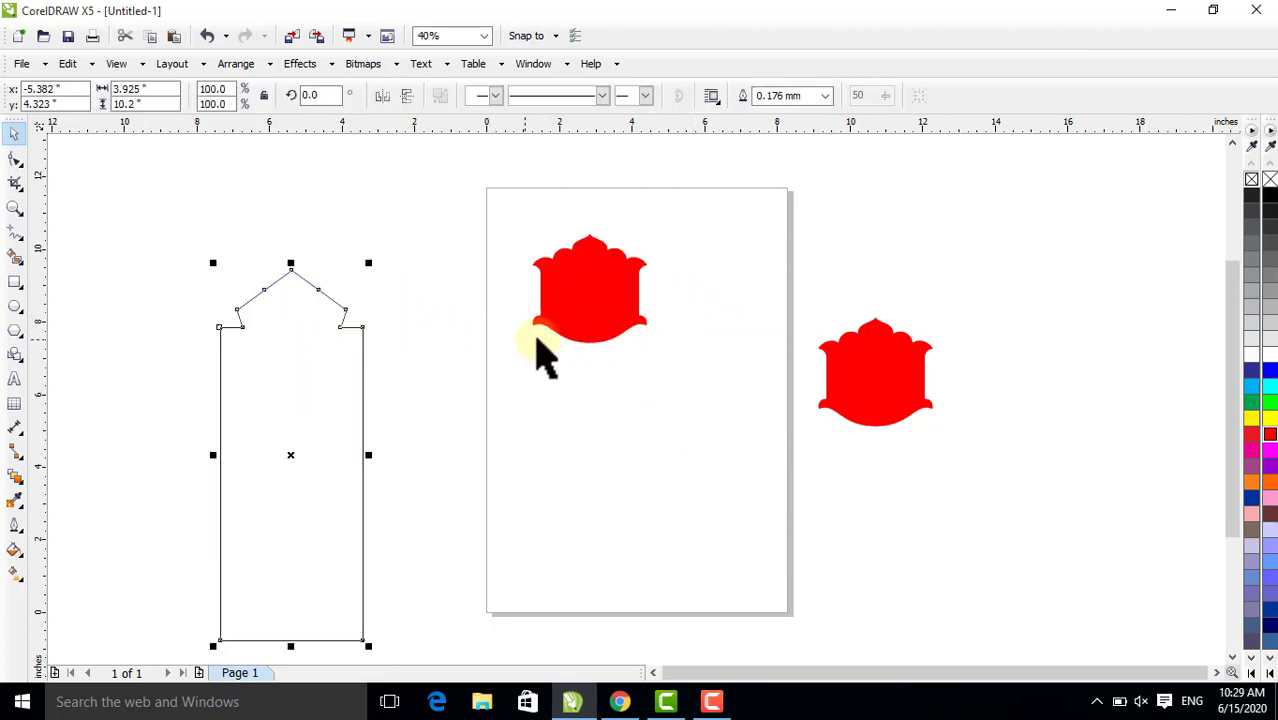
pyautogui.click(228, 300)
pyautogui.hotkey('ctrl', 'z')
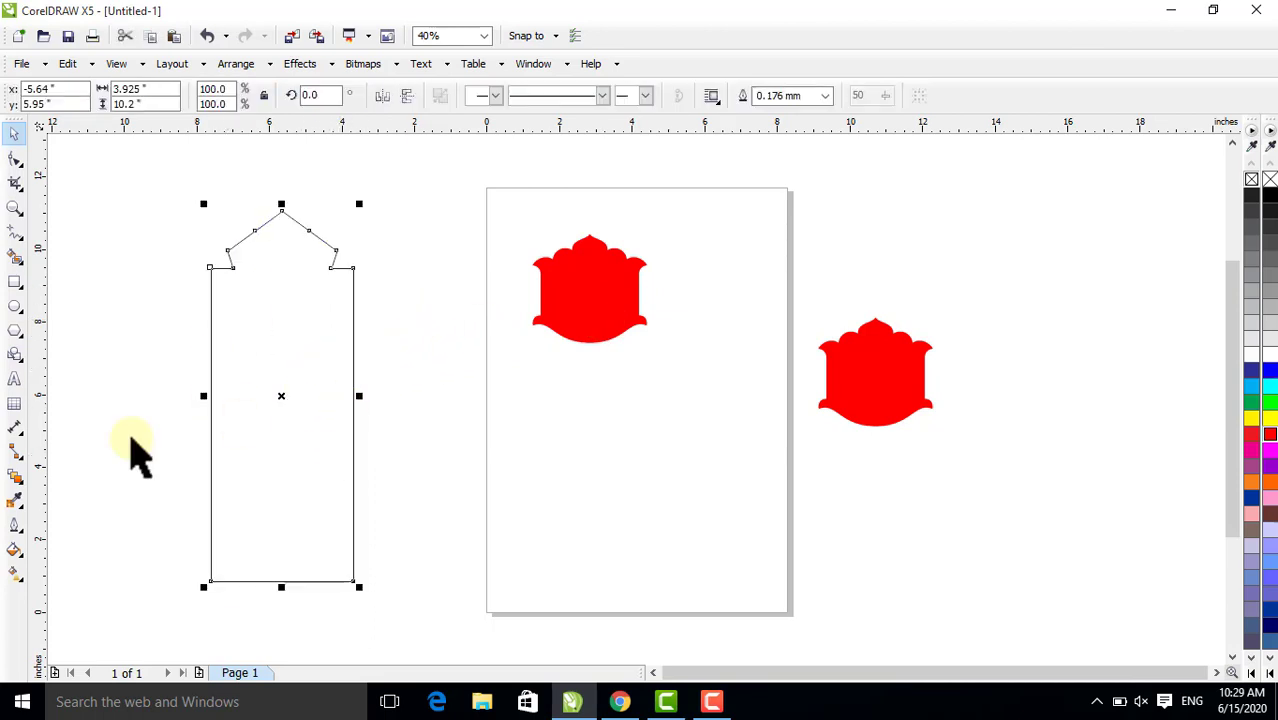
# Move the red shape on the page slightly upward, to about x 2.79 in, y 9.25 in
pyautogui.click(15, 282)
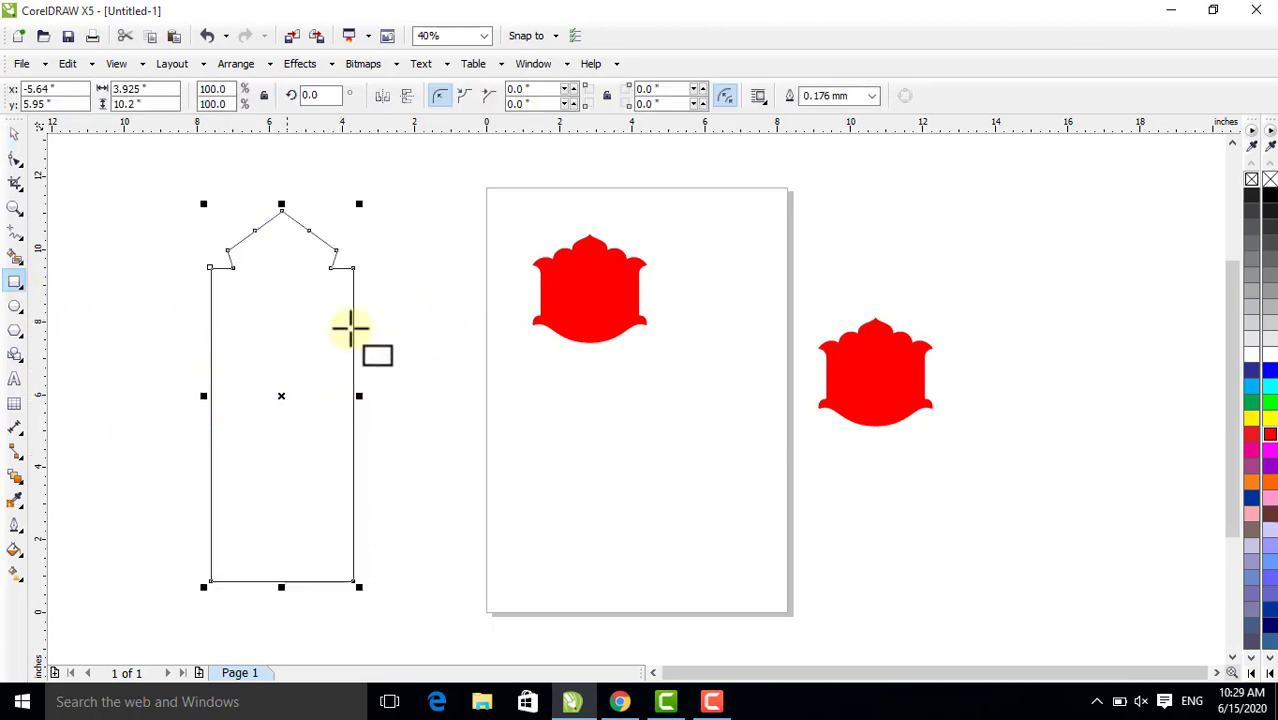
pyautogui.click(15, 207)
pyautogui.moveTo(466, 197); pyautogui.dragTo(714, 351)
pyautogui.click(14, 133)
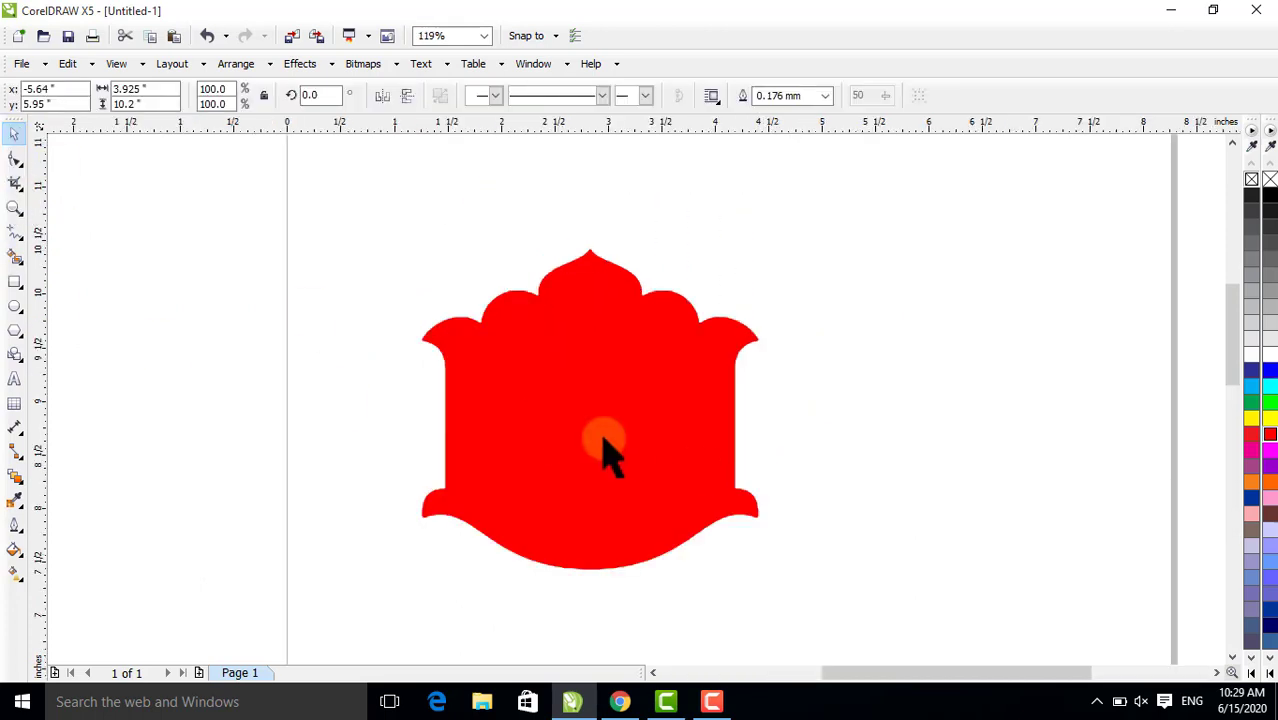
pyautogui.moveTo(684, 454); pyautogui.dragTo(678, 416)
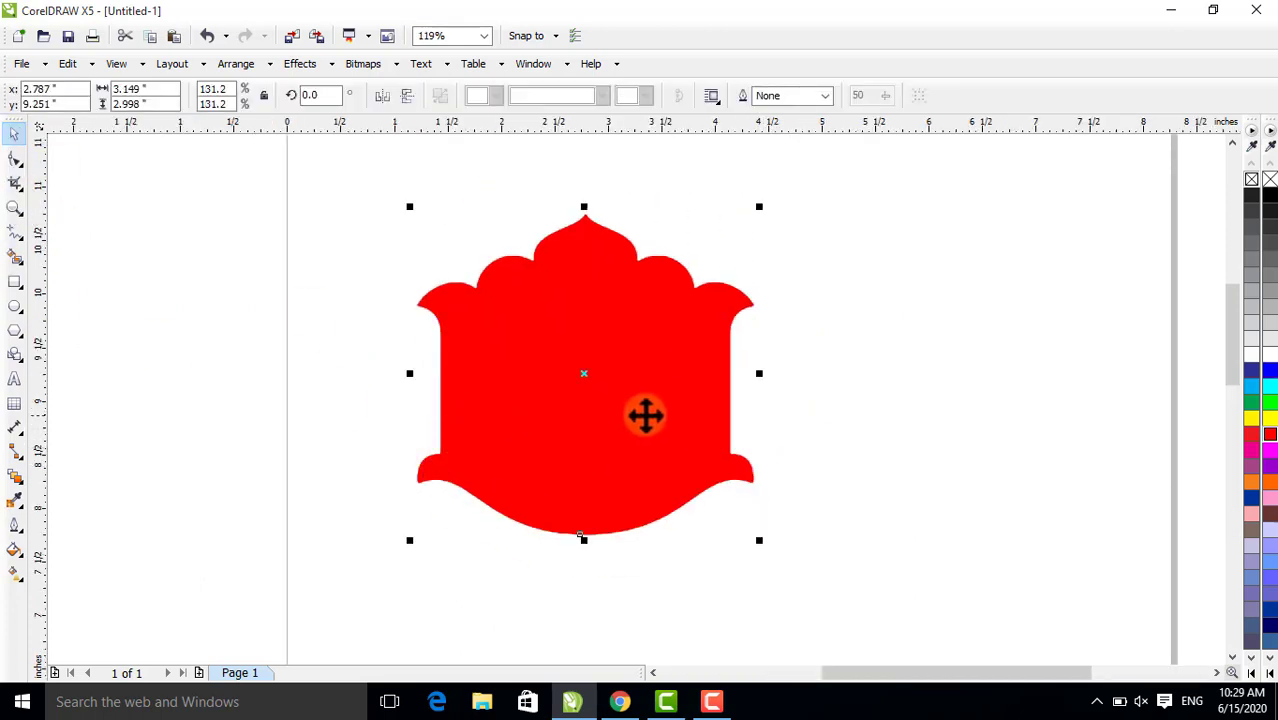
# Draw a rectangle about 4.09 by 1.46 inches across the lower part of the red shape
pyautogui.click(12, 281)
pyautogui.moveTo(369, 425); pyautogui.dragTo(807, 581)
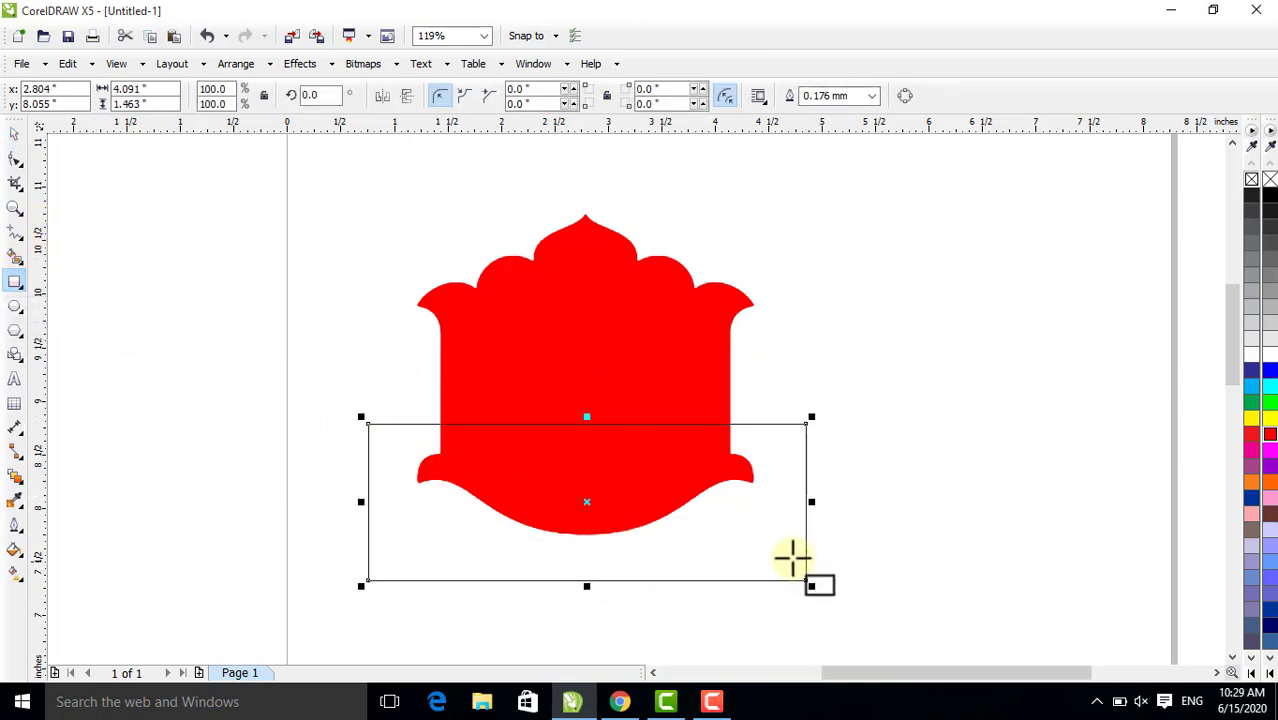
pyautogui.click(15, 134)
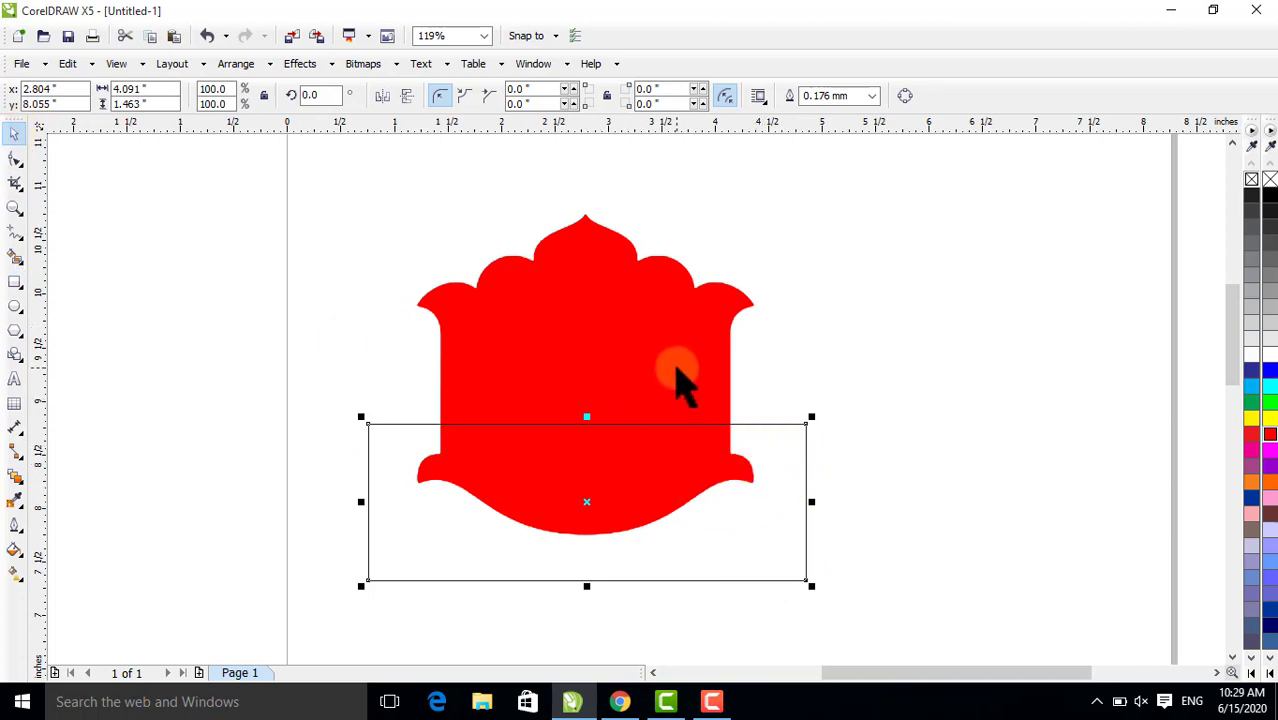
pyautogui.click(905, 360)
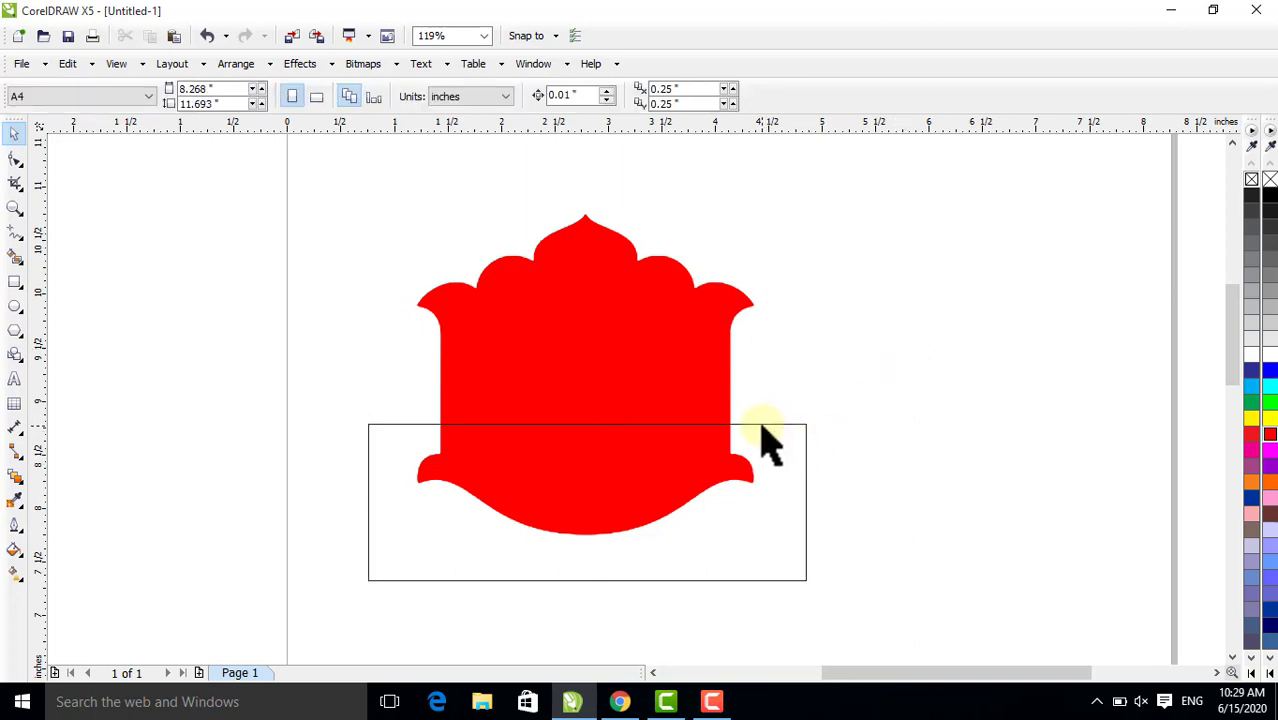
# Trim the red shape with the rectangle across its lower part and move the rectangle and the trimmed shape apart
pyautogui.click(766, 441)
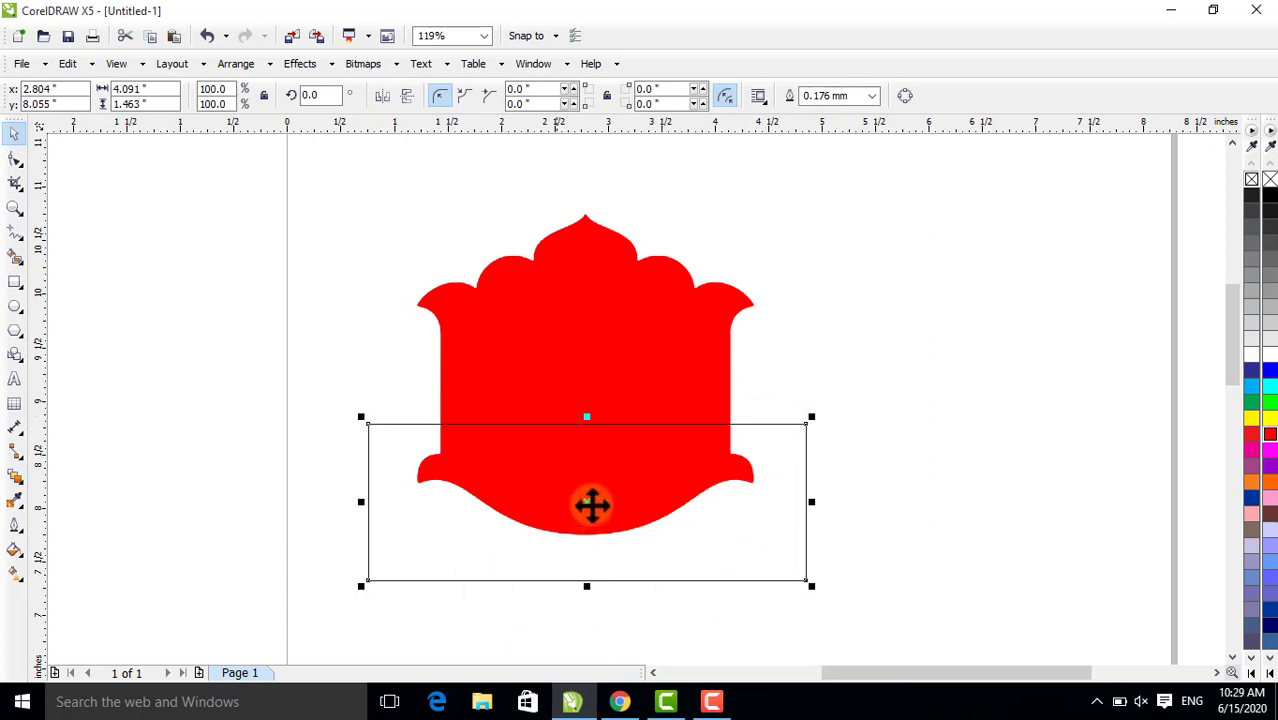
pyautogui.keyDown('shift'); pyautogui.click(560, 330); pyautogui.keyUp('shift')
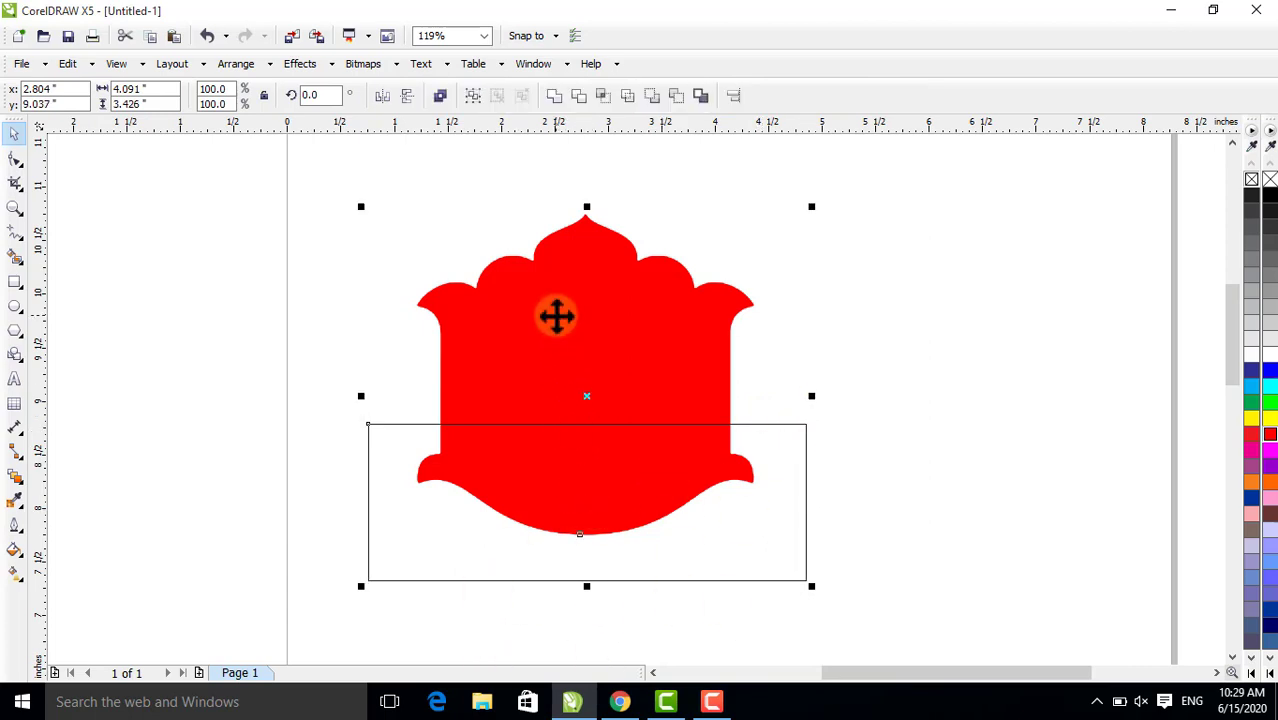
pyautogui.click(238, 66)
pyautogui.moveTo(337, 373)
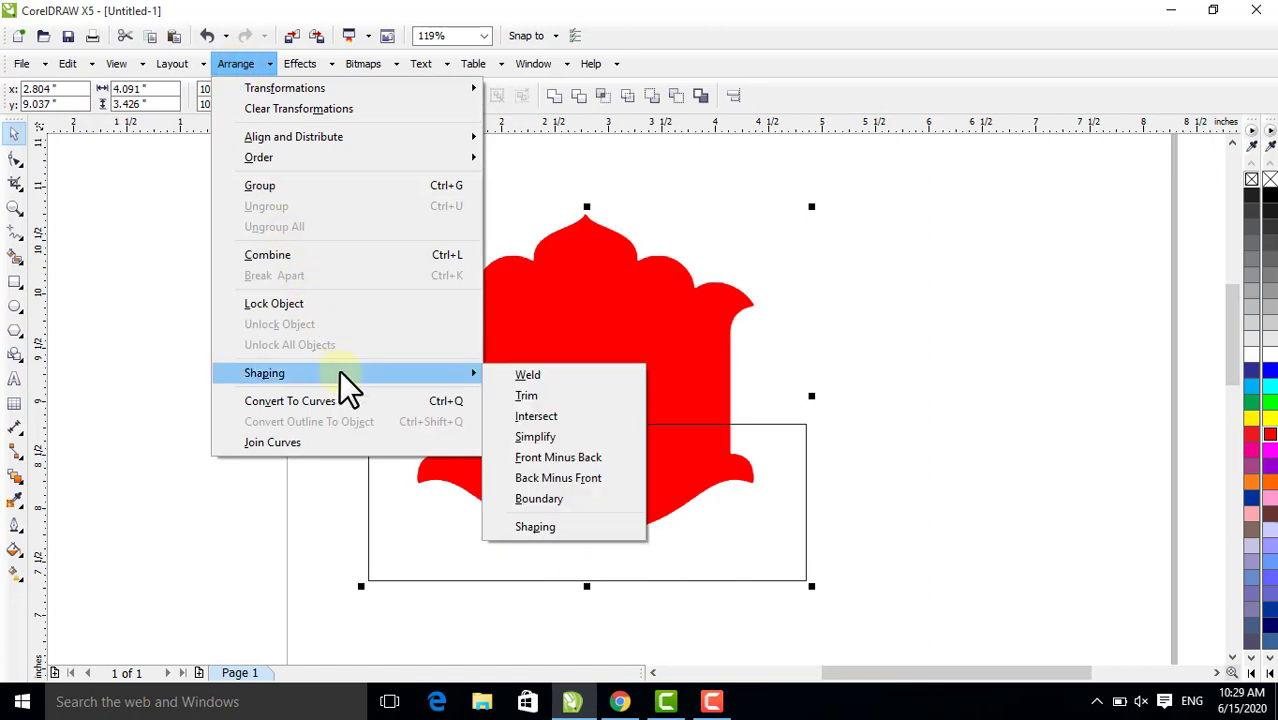
pyautogui.click(525, 399)
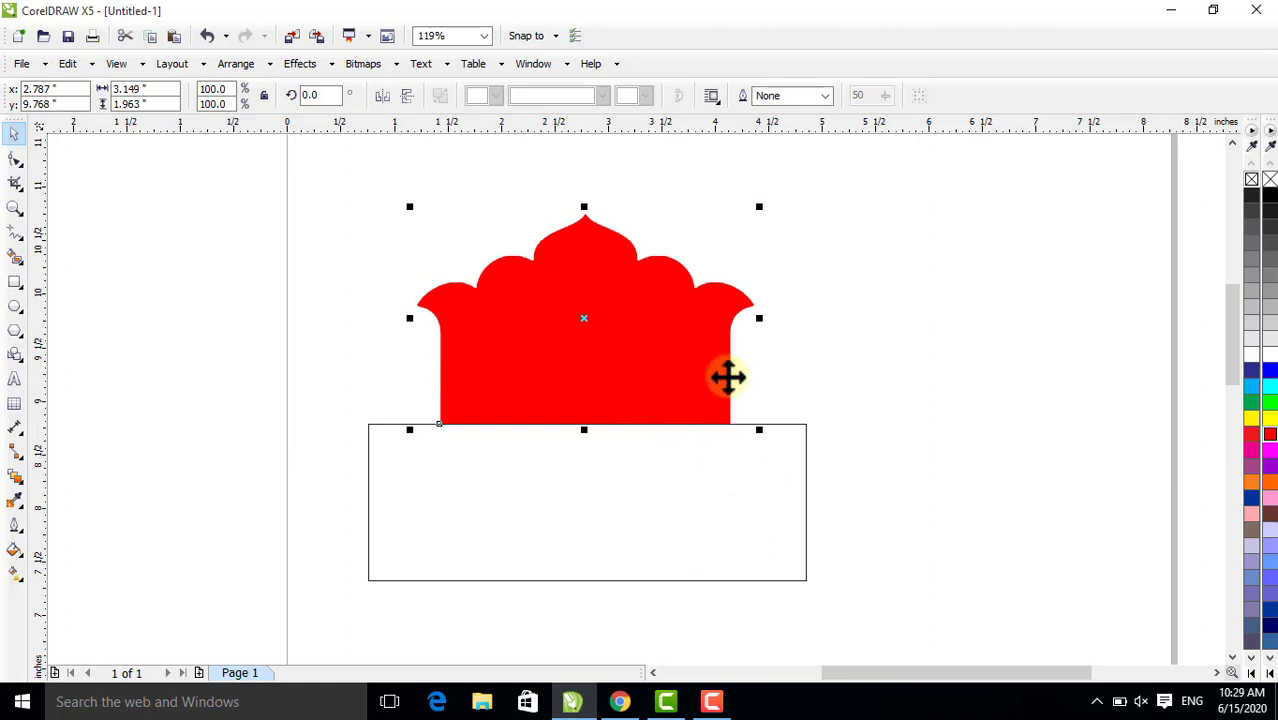
pyautogui.moveTo(516, 508); pyautogui.dragTo(973, 419)
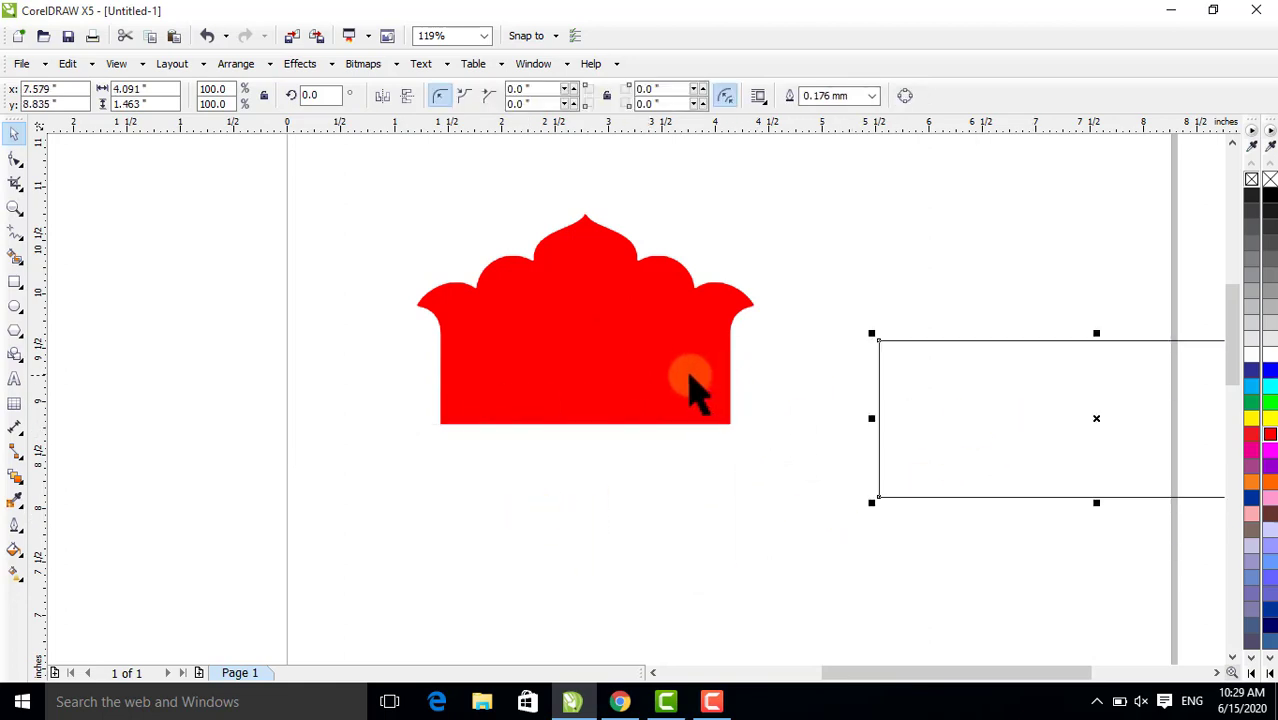
pyautogui.moveTo(690, 385); pyautogui.dragTo(615, 370)
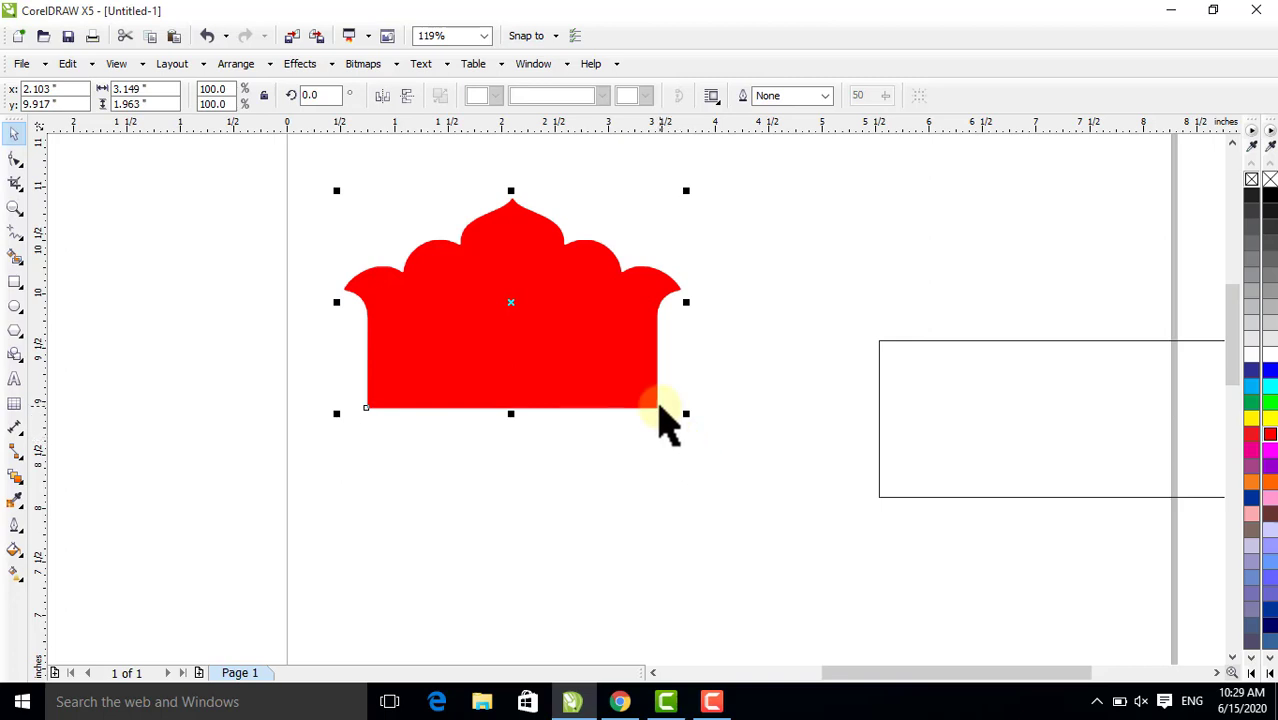
# Undo the two moves and the trim of the red shape
pyautogui.hotkey('ctrl', 'z')
pyautogui.hotkey('ctrl', 'z')
pyautogui.hotkey('ctrl', 'z')
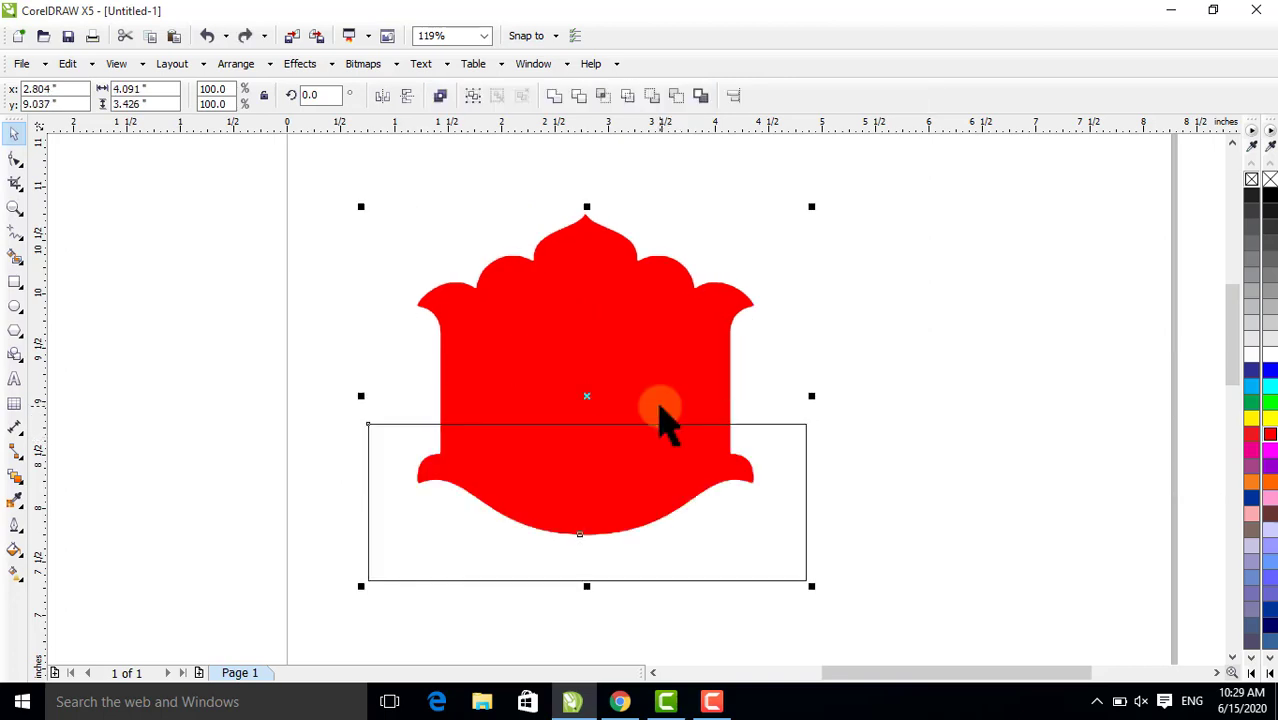
# Delete the rectangle lying across the lower part of the red shape
pyautogui.click(803, 558)
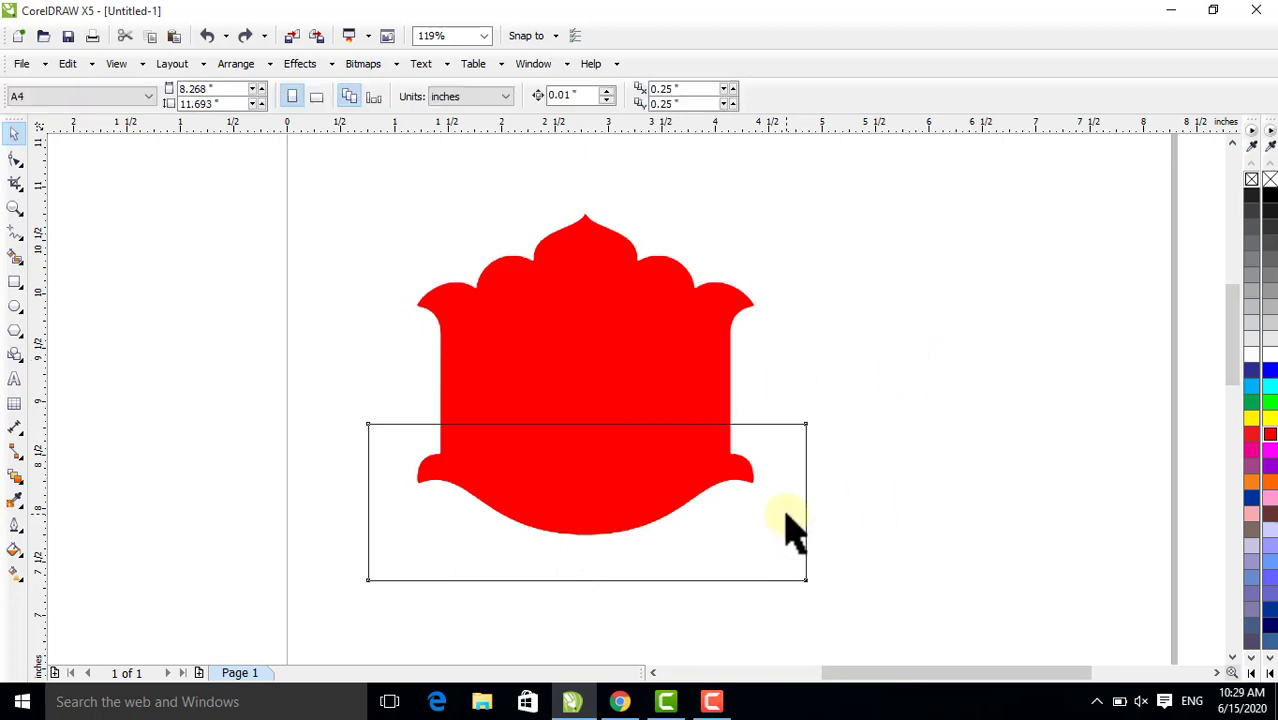
pyautogui.click(785, 517)
pyautogui.click(913, 526)
pyautogui.moveTo(790, 545); pyautogui.dragTo(626, 612)
pyautogui.press('Delete')
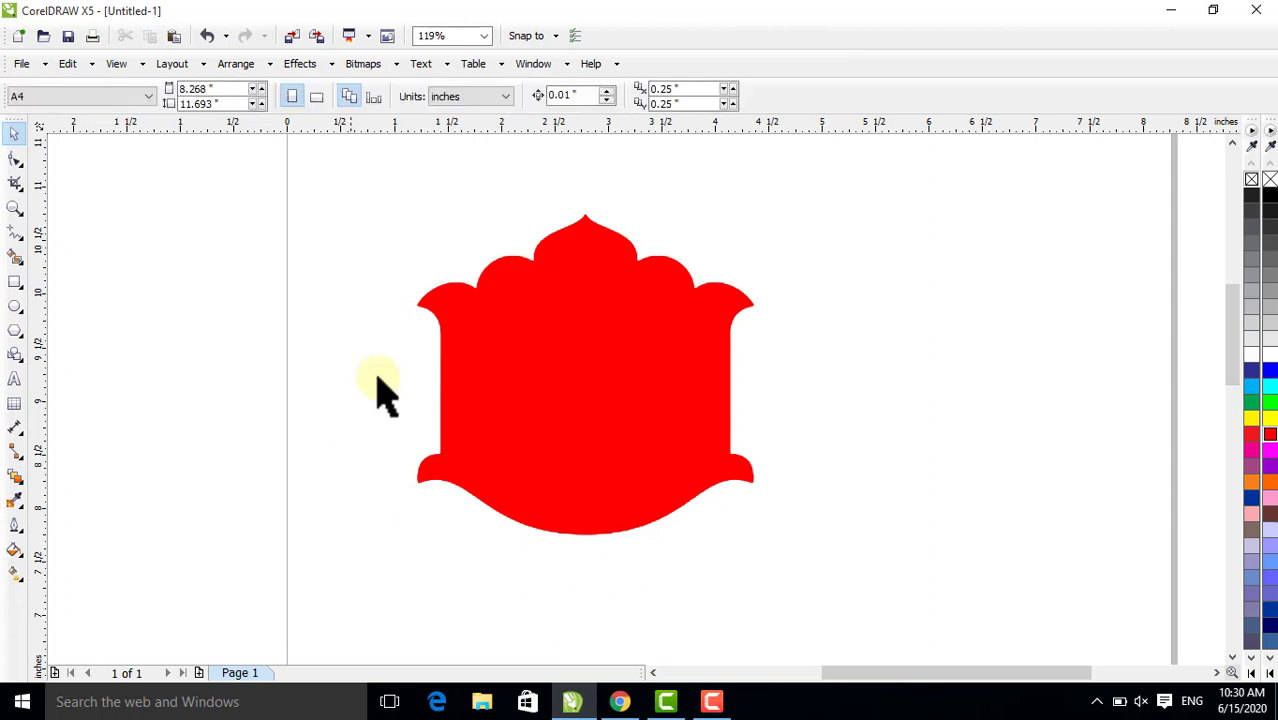
pyautogui.click(228, 63)
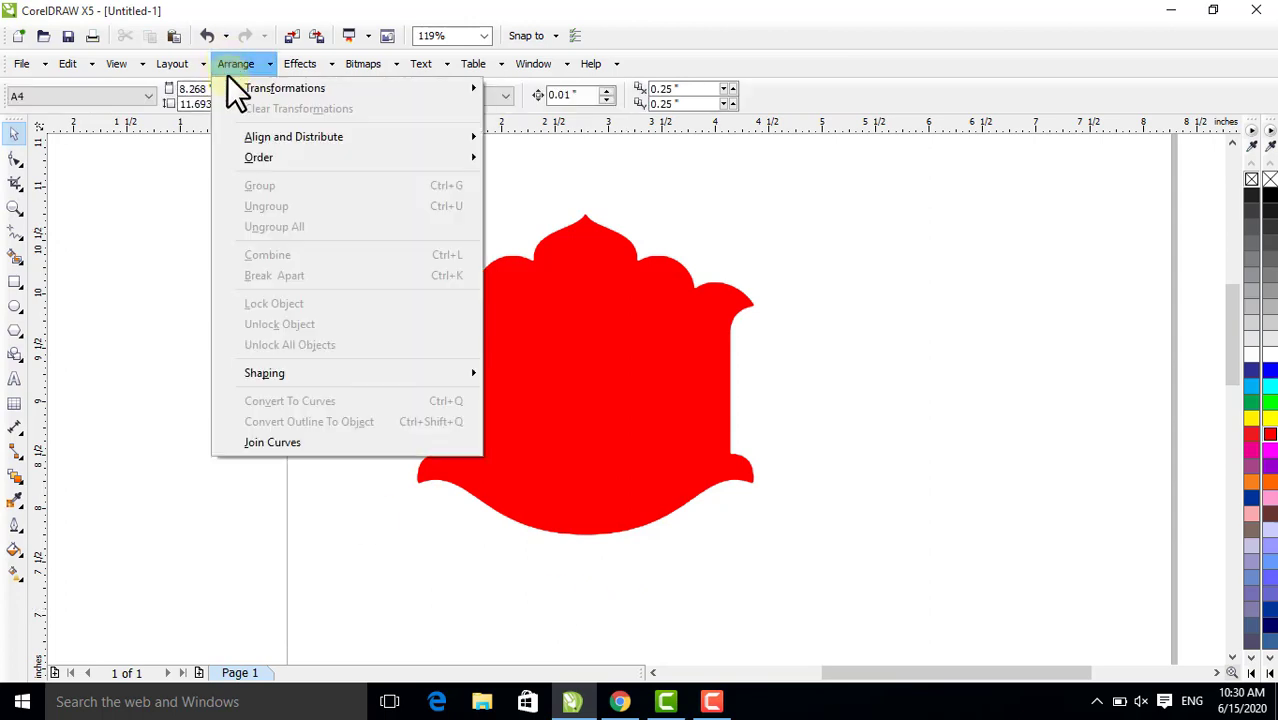
pyautogui.moveTo(472, 383)
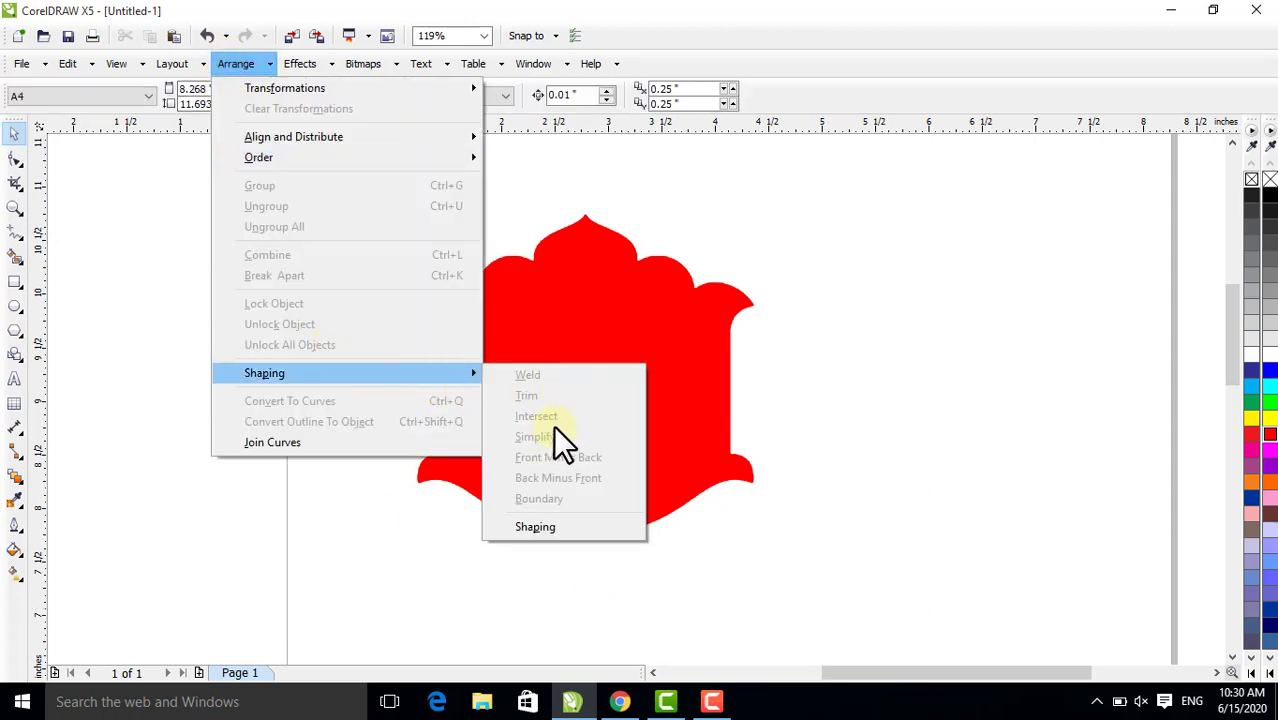
pyautogui.click(810, 360)
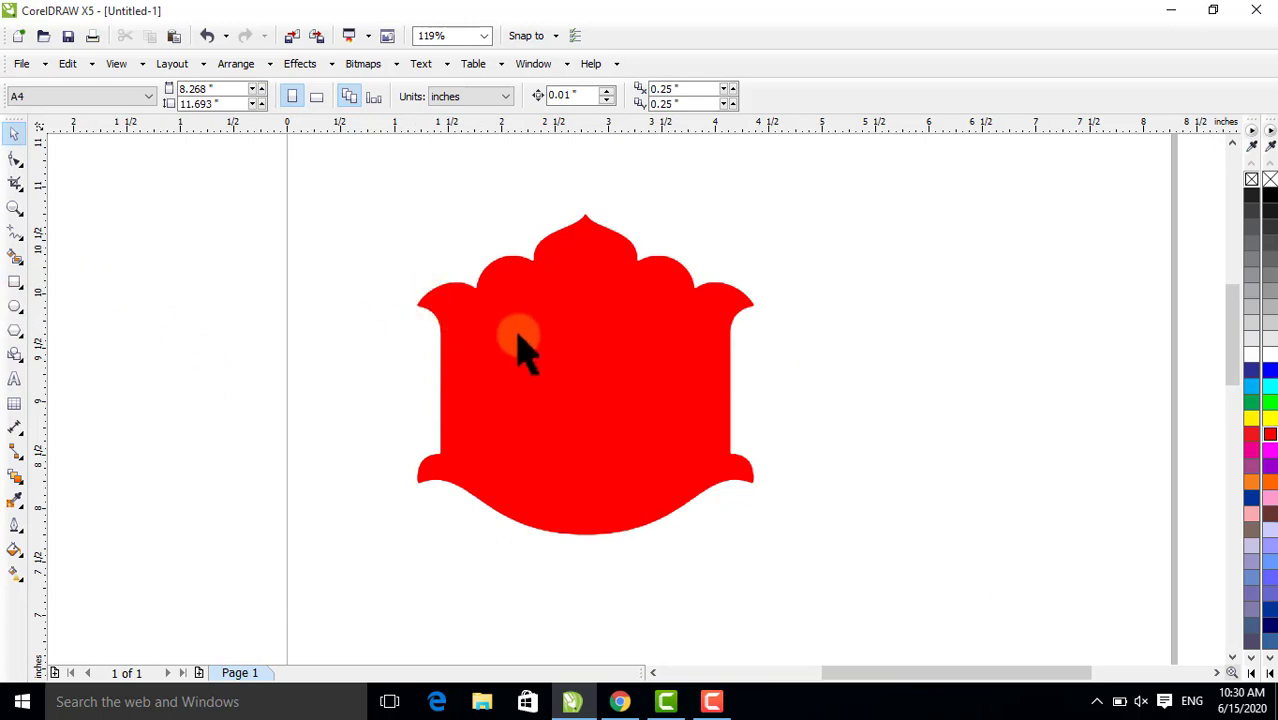
# Move the red shape slightly down on the page, to about x 2.79 in, y 8.94 in
pyautogui.moveTo(522, 351); pyautogui.dragTo(590, 385)
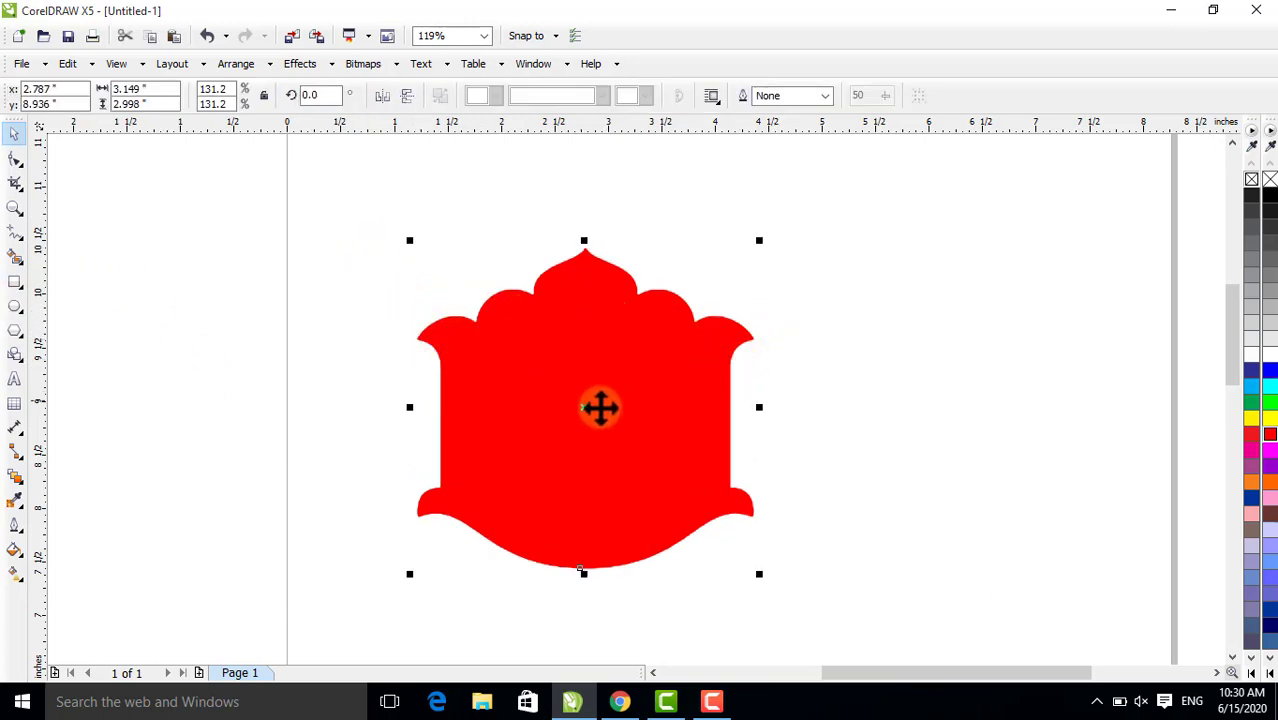
pyautogui.click(318, 272)
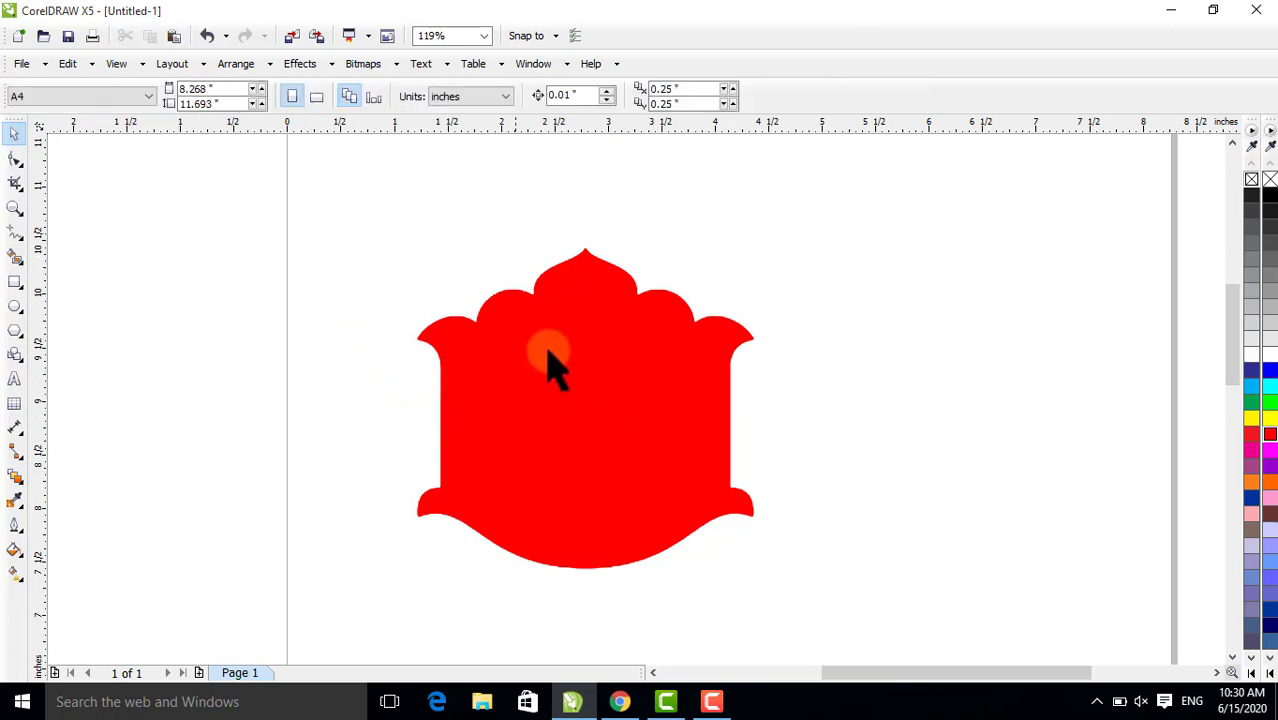
# Try a blue fill on the red shape and restore its red fill
pyautogui.click(670, 379)
pyautogui.click(1268, 371)
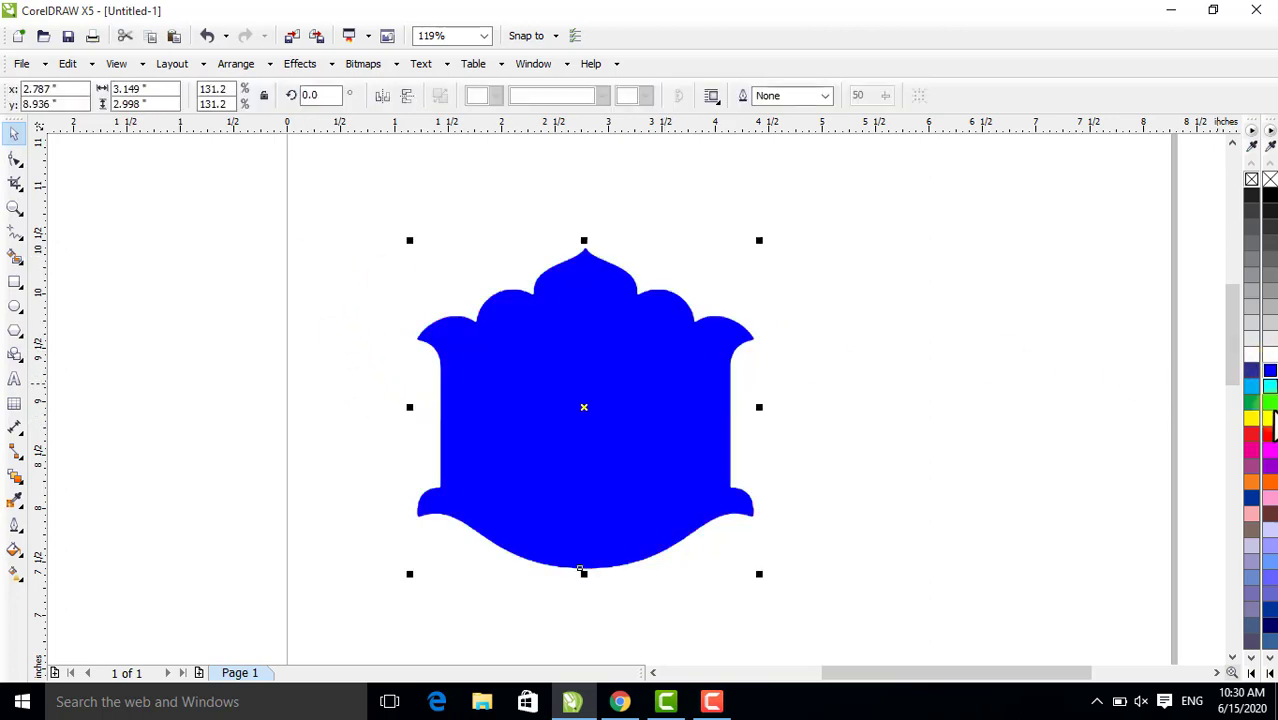
pyautogui.click(1269, 434)
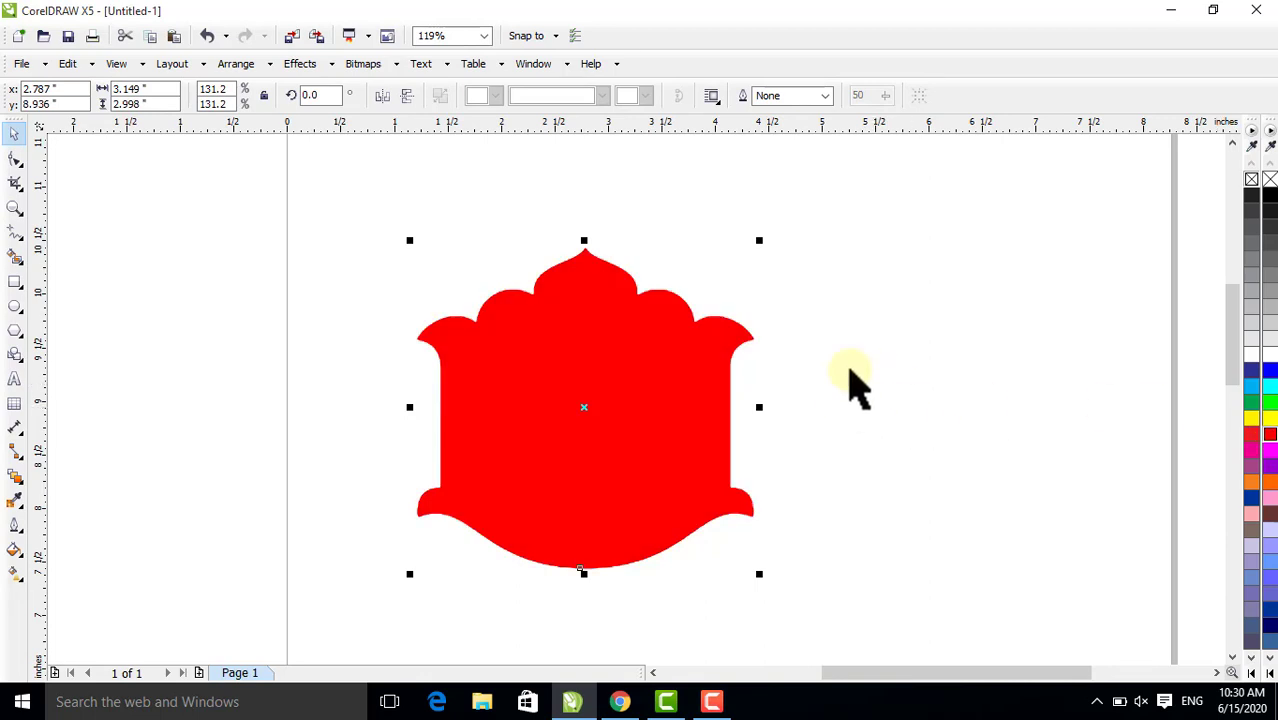
pyautogui.click(248, 325)
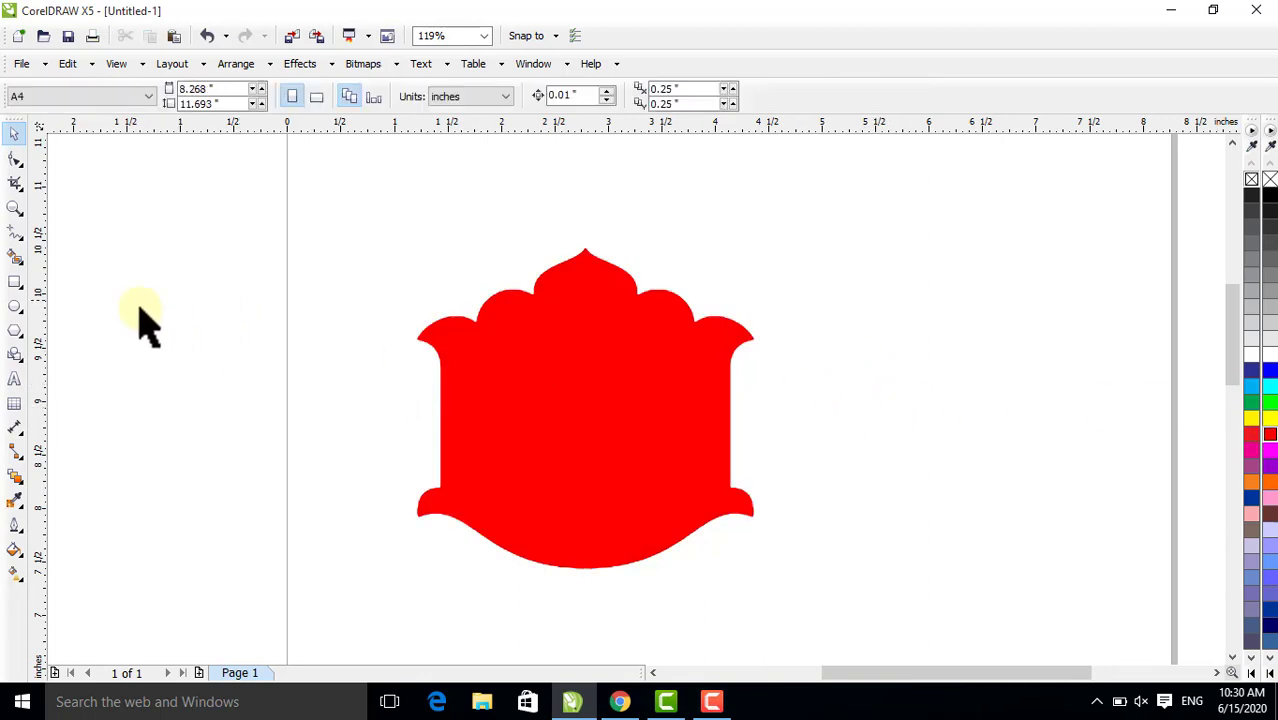
# Draw an ellipse about 3.91 by 2.02 inches over the upper part of the red shape and centre it horizontally on the shape
pyautogui.click(14, 310)
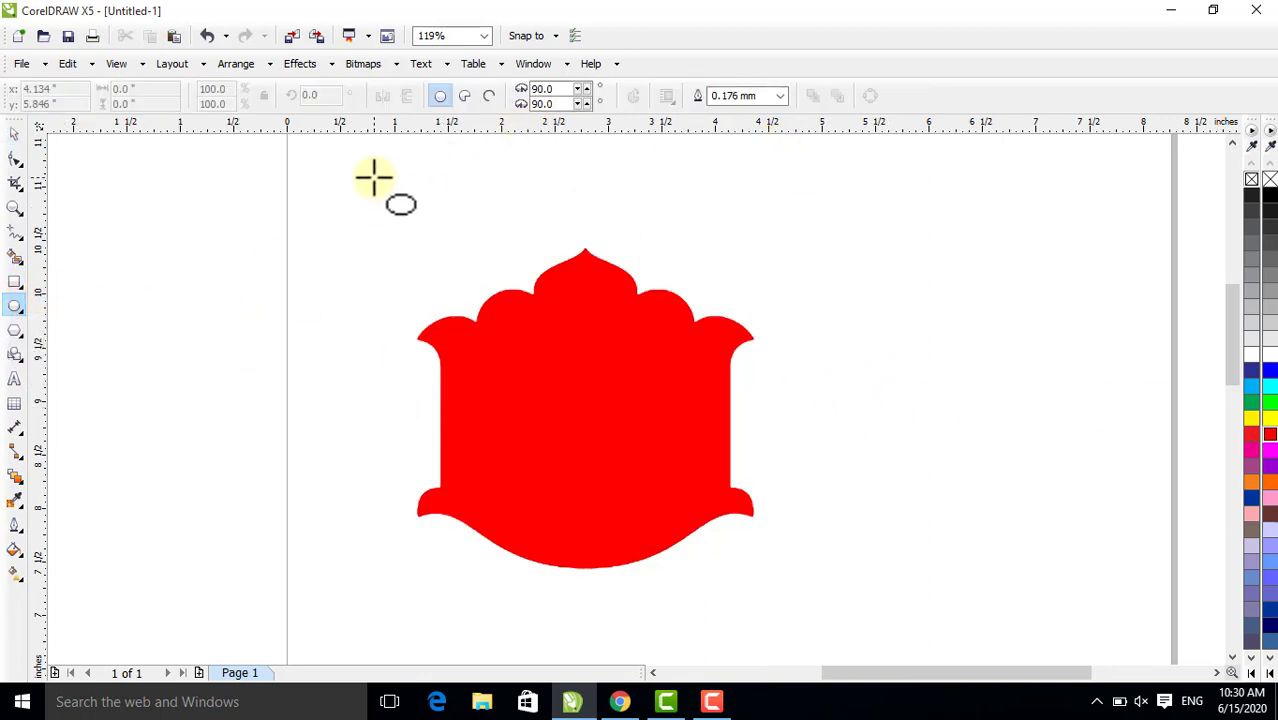
pyautogui.moveTo(373, 177); pyautogui.dragTo(792, 393)
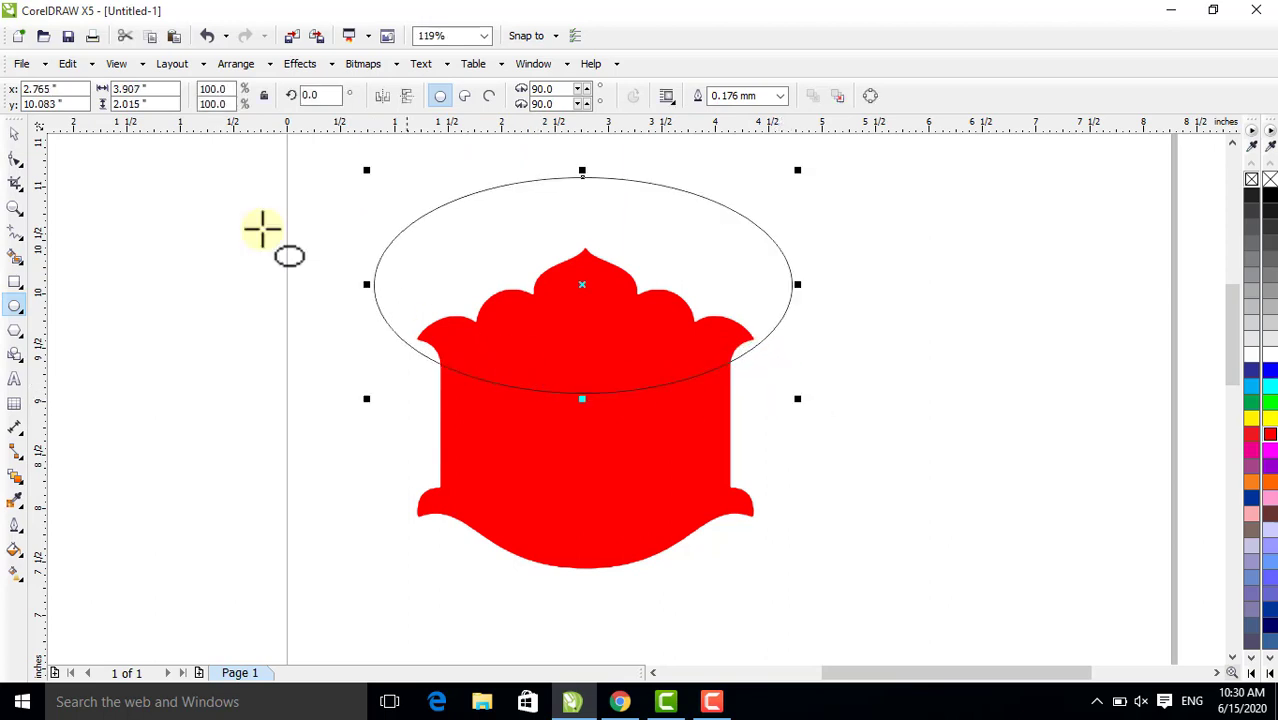
pyautogui.click(14, 135)
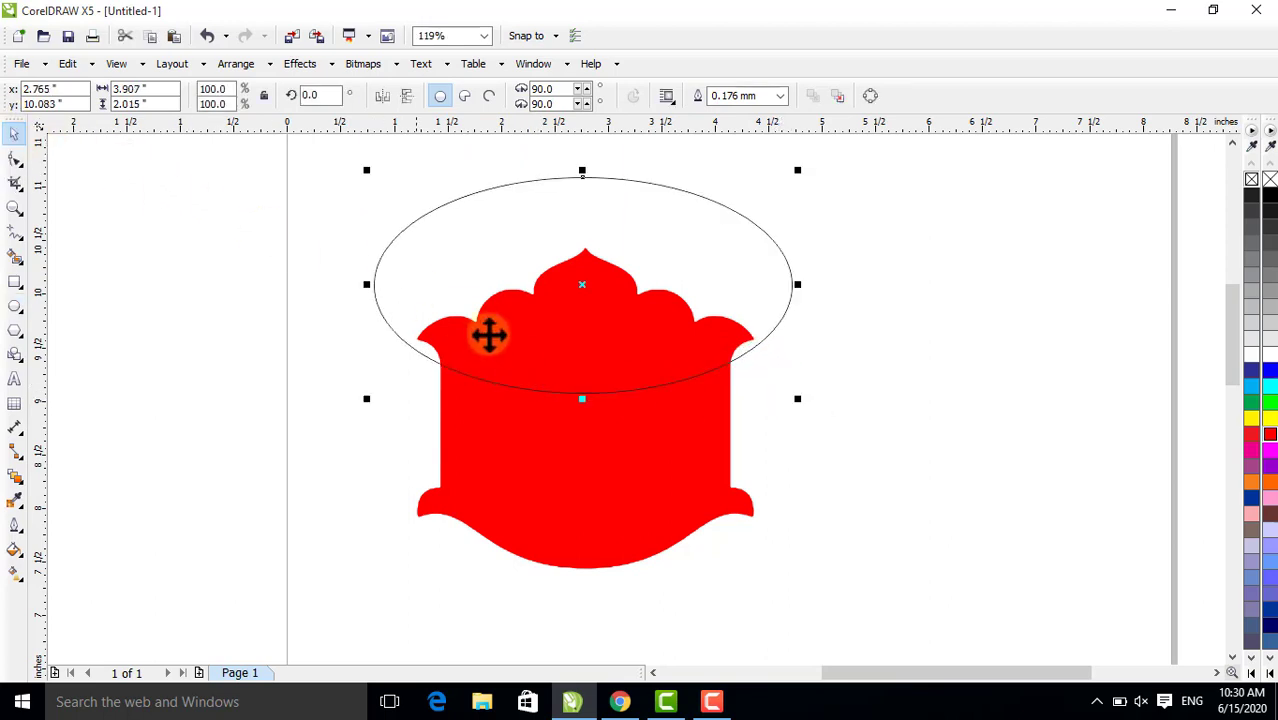
pyautogui.keyDown('shift'); pyautogui.click(551, 446); pyautogui.keyUp('shift')
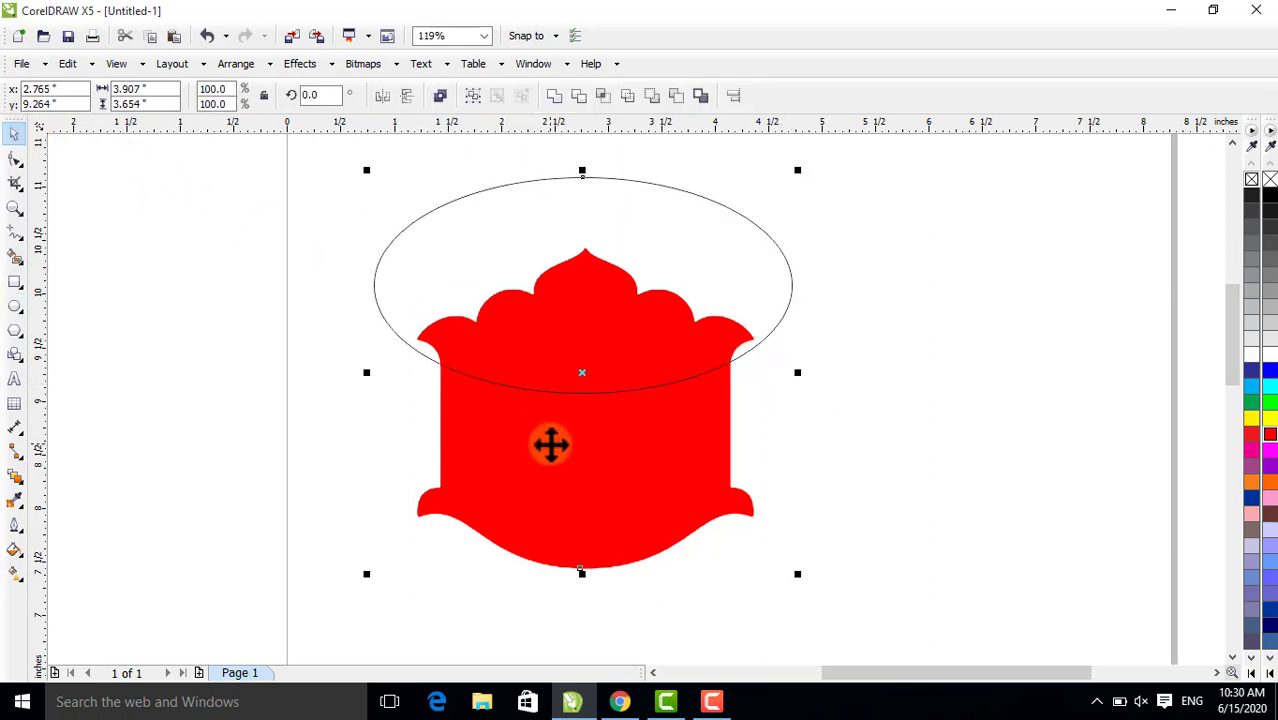
pyautogui.click(856, 423)
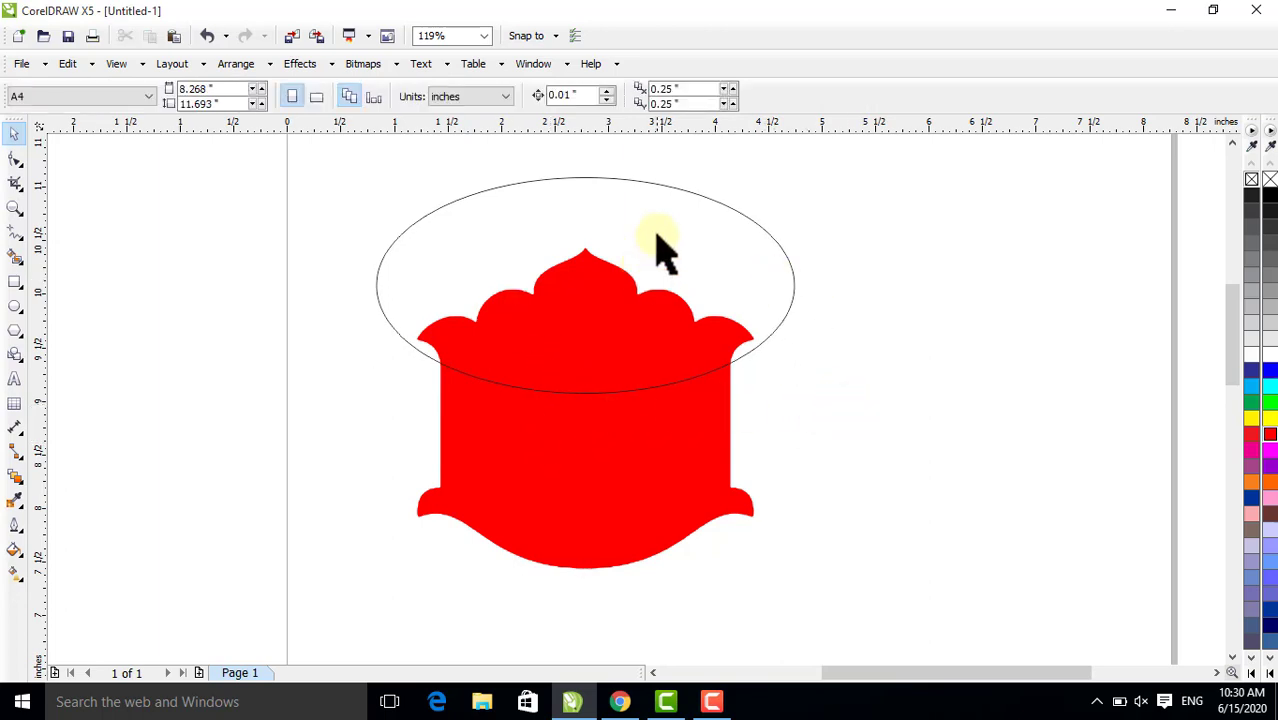
# Intersect the ellipse with the red shape and move the ellipse away to the page's right edge
pyautogui.click(658, 248)
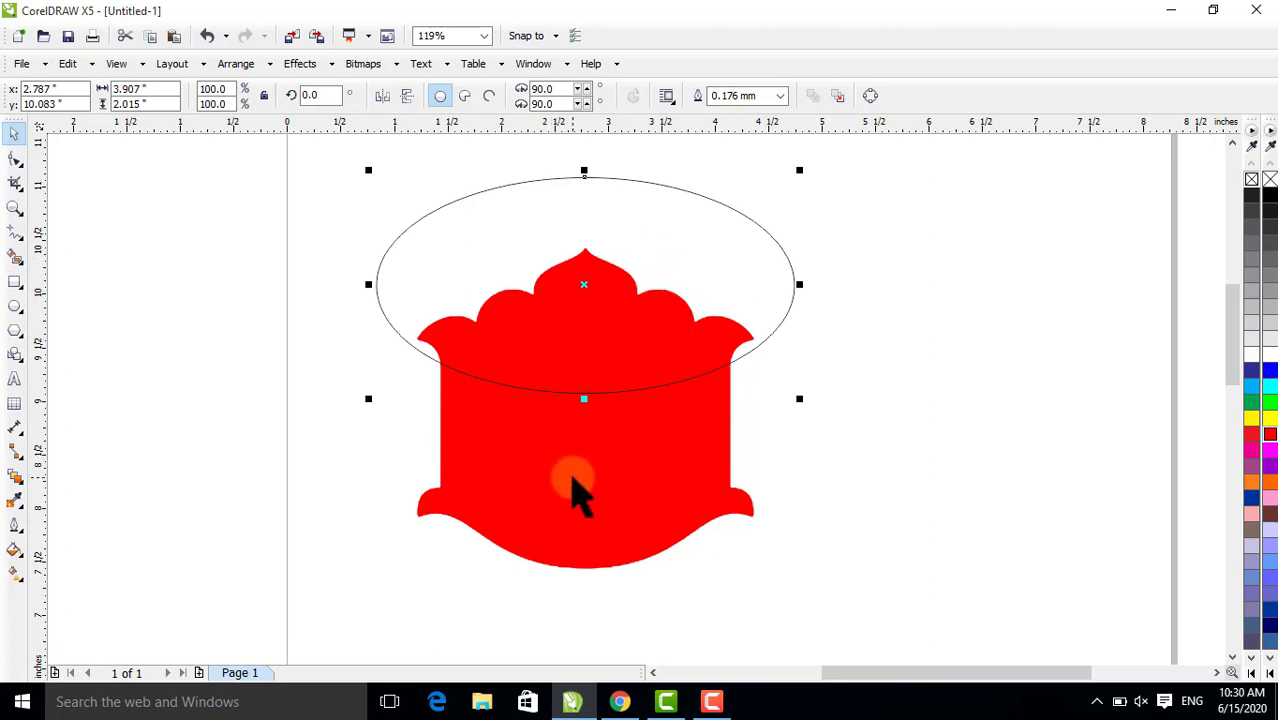
pyautogui.keyDown('shift'); pyautogui.click(575, 485); pyautogui.keyUp('shift')
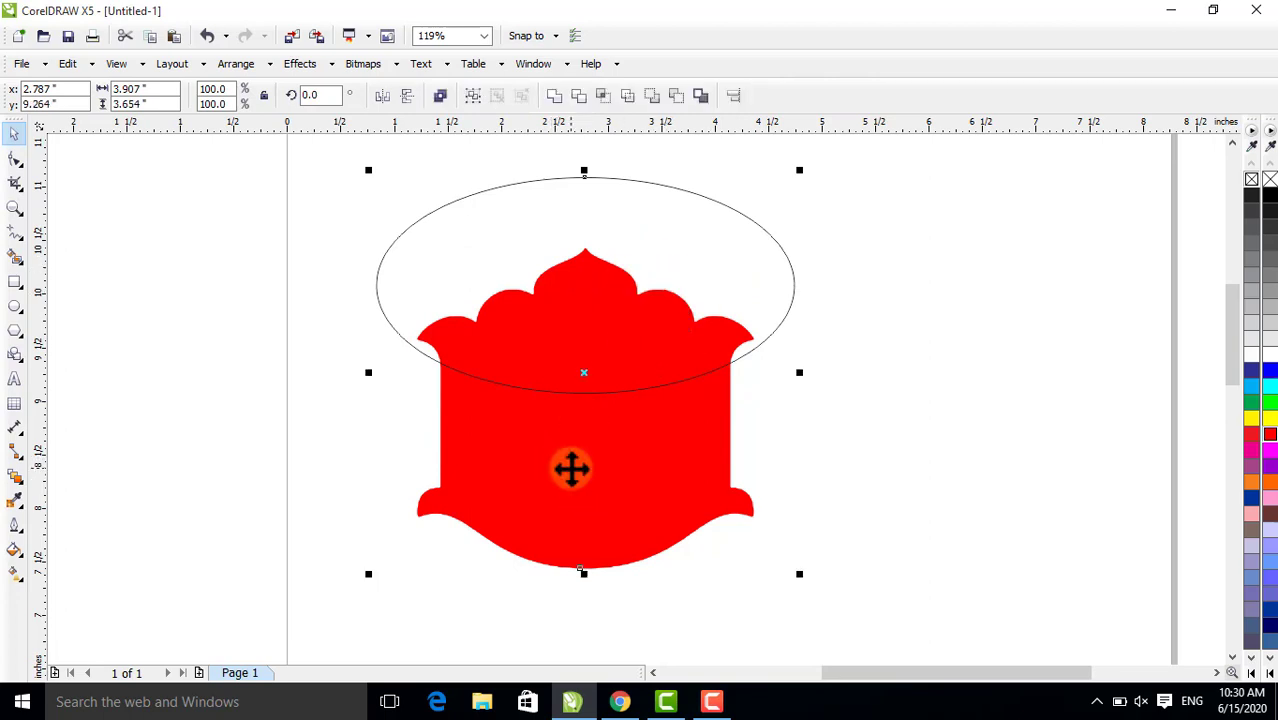
pyautogui.click(240, 66)
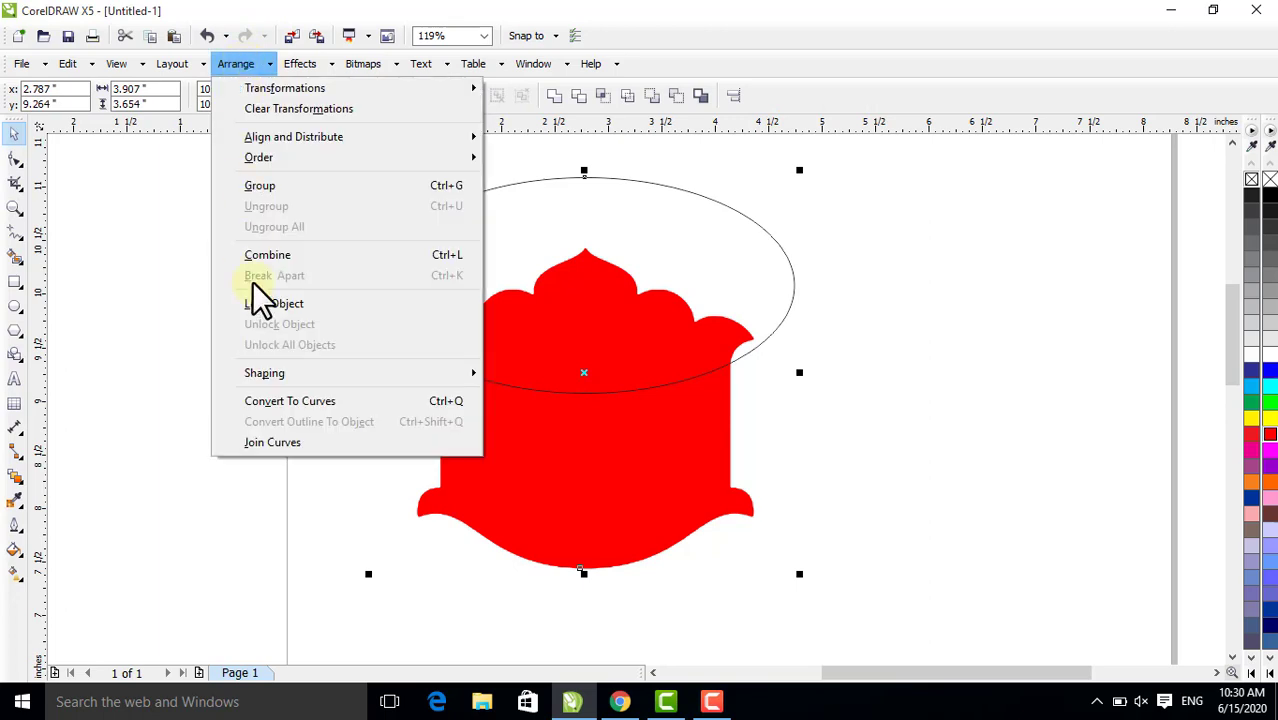
pyautogui.moveTo(366, 374)
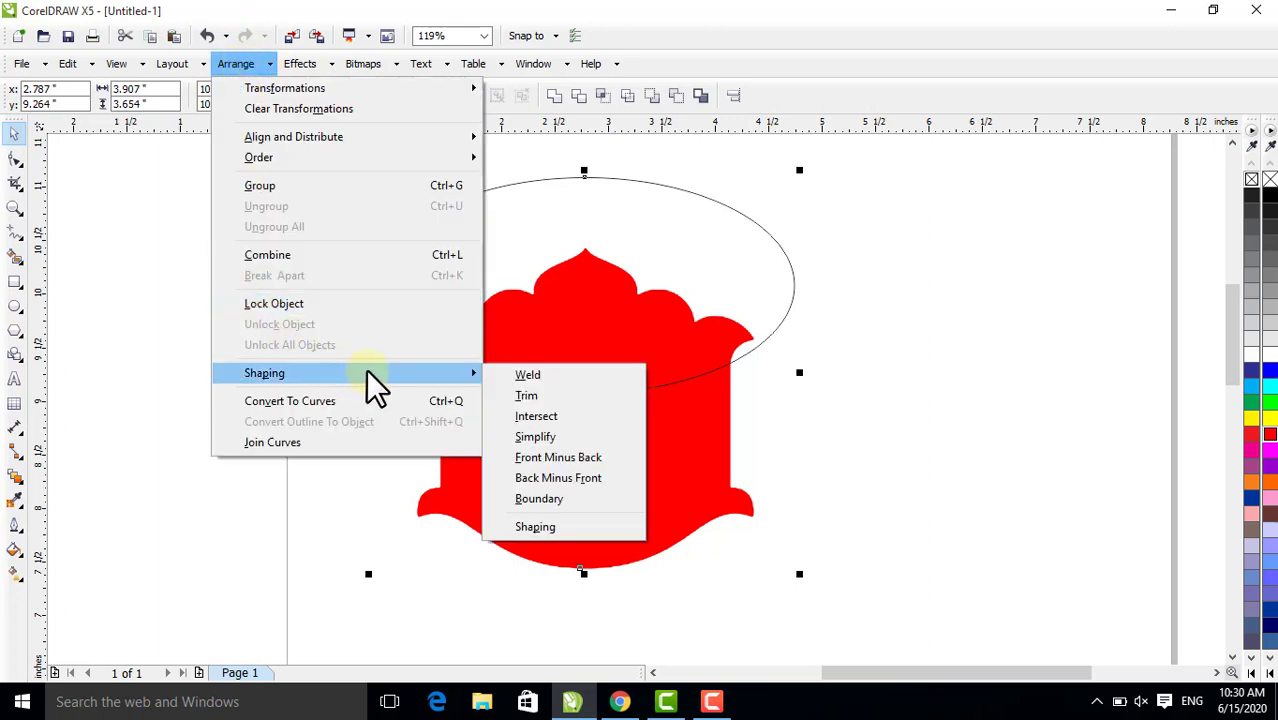
pyautogui.click(536, 416)
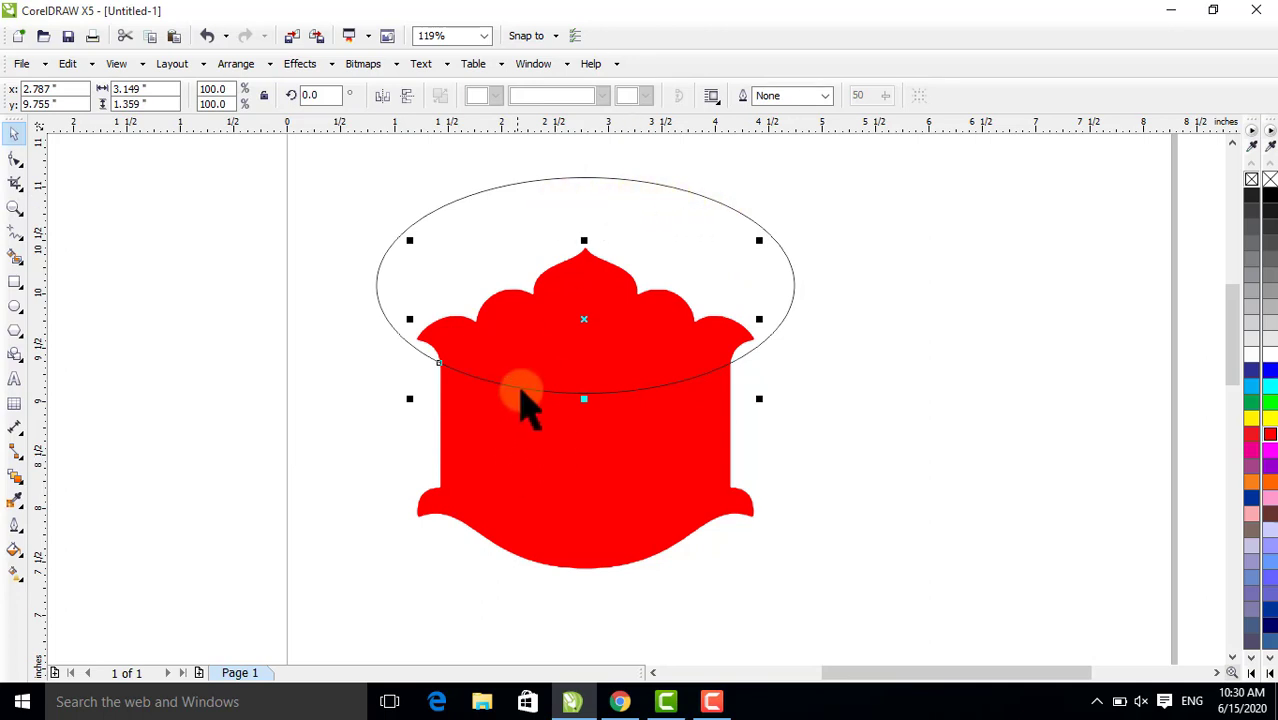
pyautogui.moveTo(703, 248); pyautogui.dragTo(1209, 224)
# Move the intersected piece off the red shape to about x -0.41 in, y 9.76 in, and undo its moves
pyautogui.moveTo(600, 355); pyautogui.dragTo(529, 310)
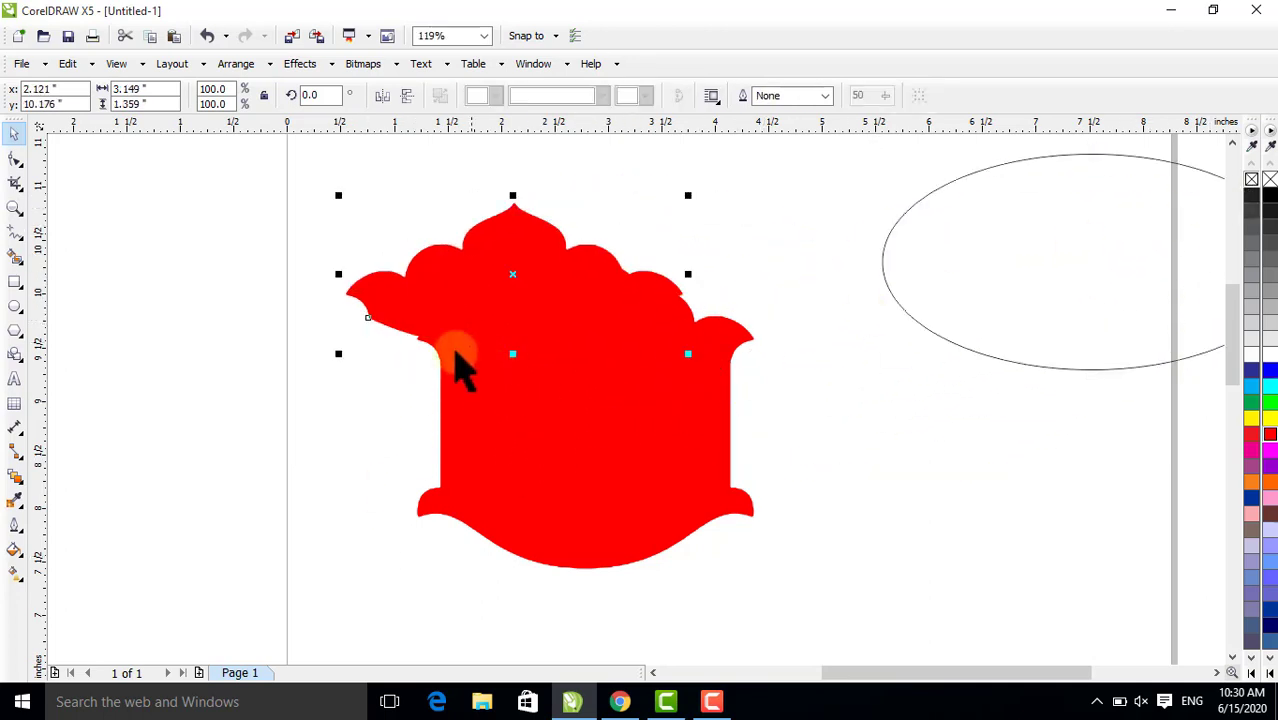
pyautogui.moveTo(456, 365); pyautogui.dragTo(161, 347)
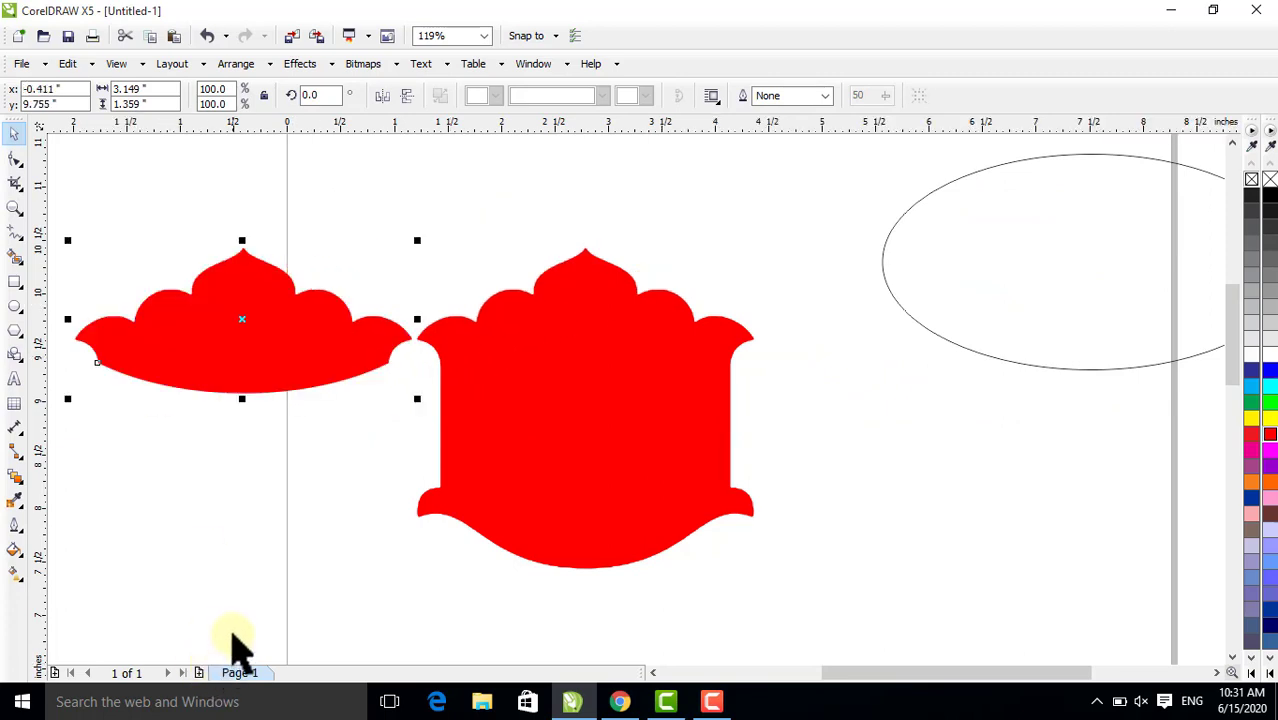
pyautogui.hotkey('ctrl', 'z')
pyautogui.hotkey('ctrl', 'z')
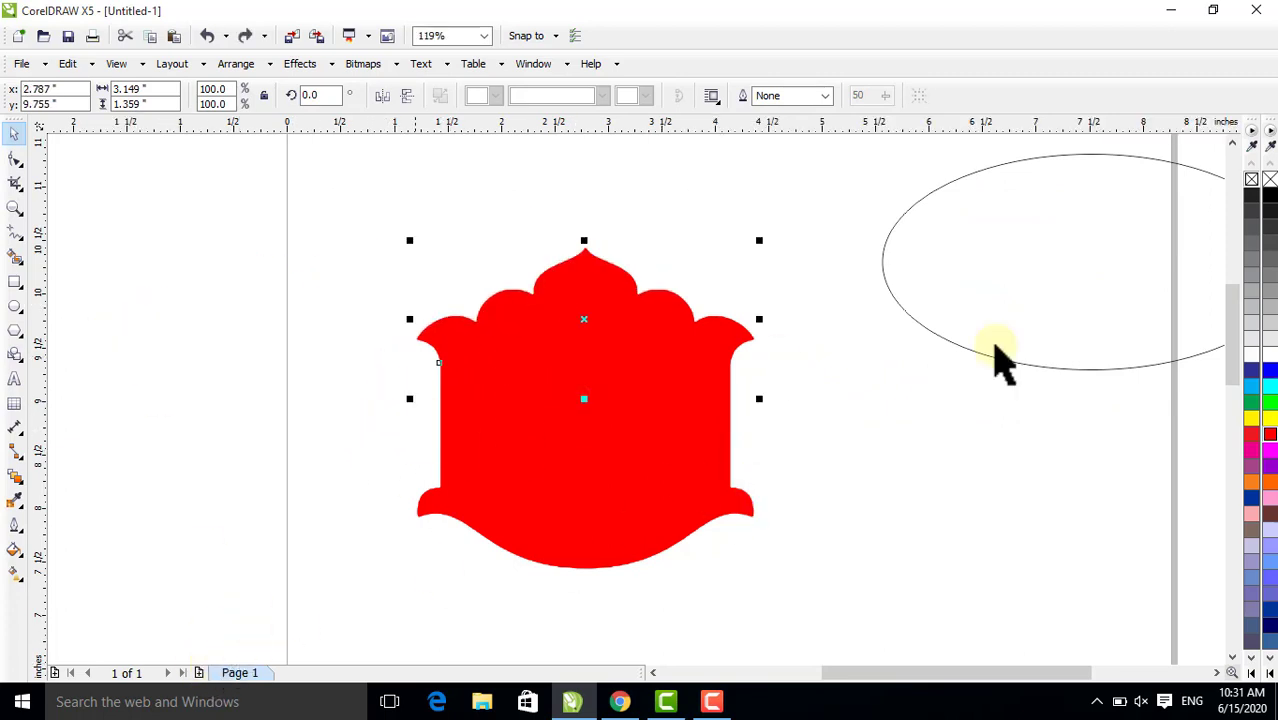
# Try a blue fill on the intersected upper piece and settle on dark brown
pyautogui.click(1268, 370)
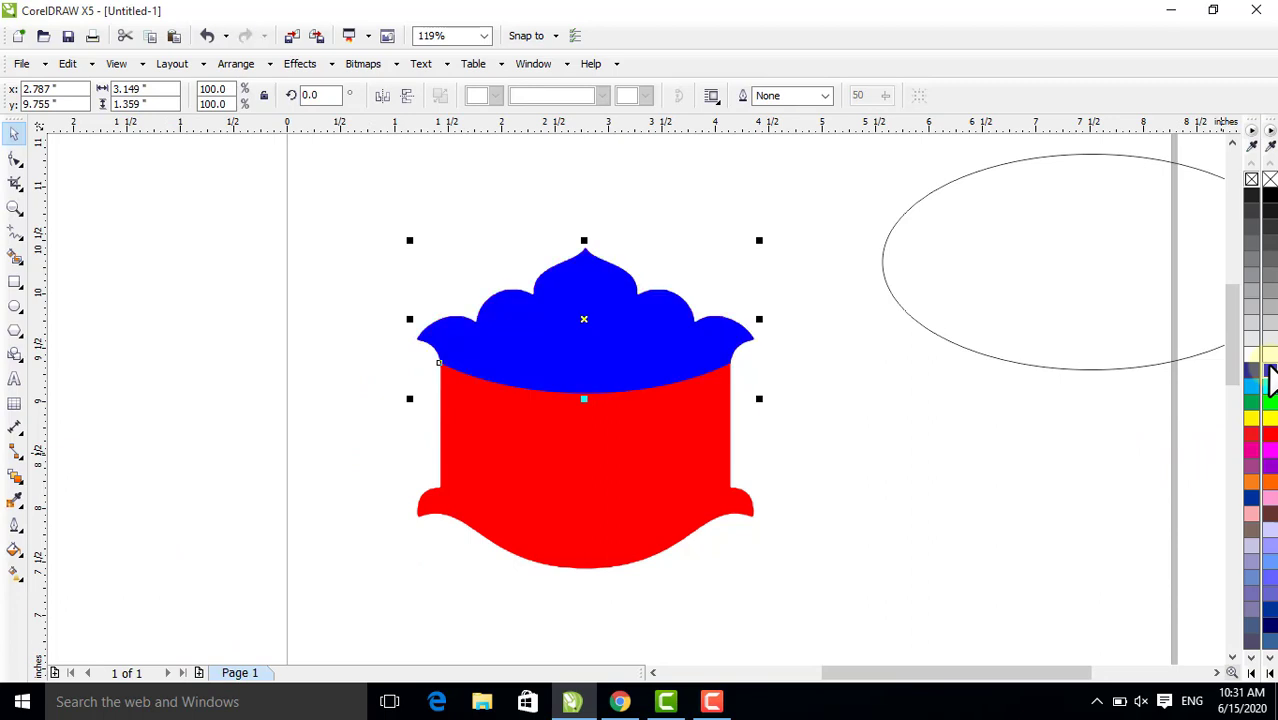
pyautogui.click(1267, 519)
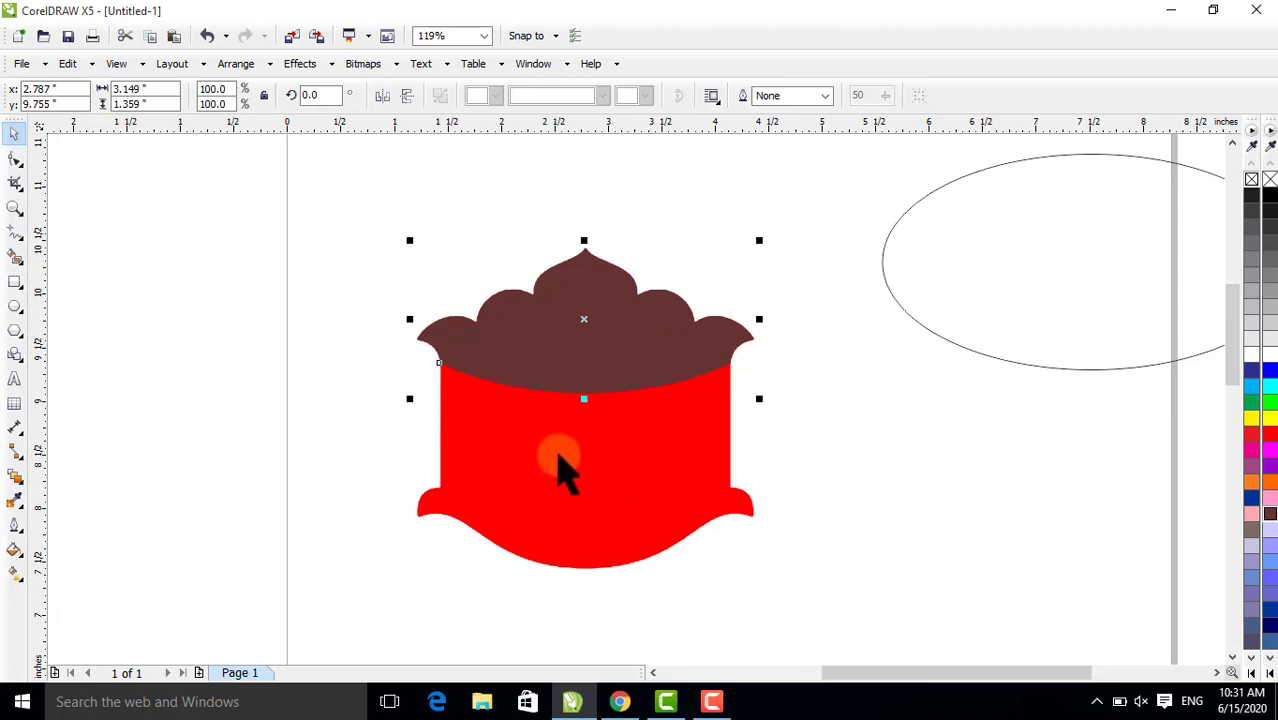
pyautogui.press('F10')
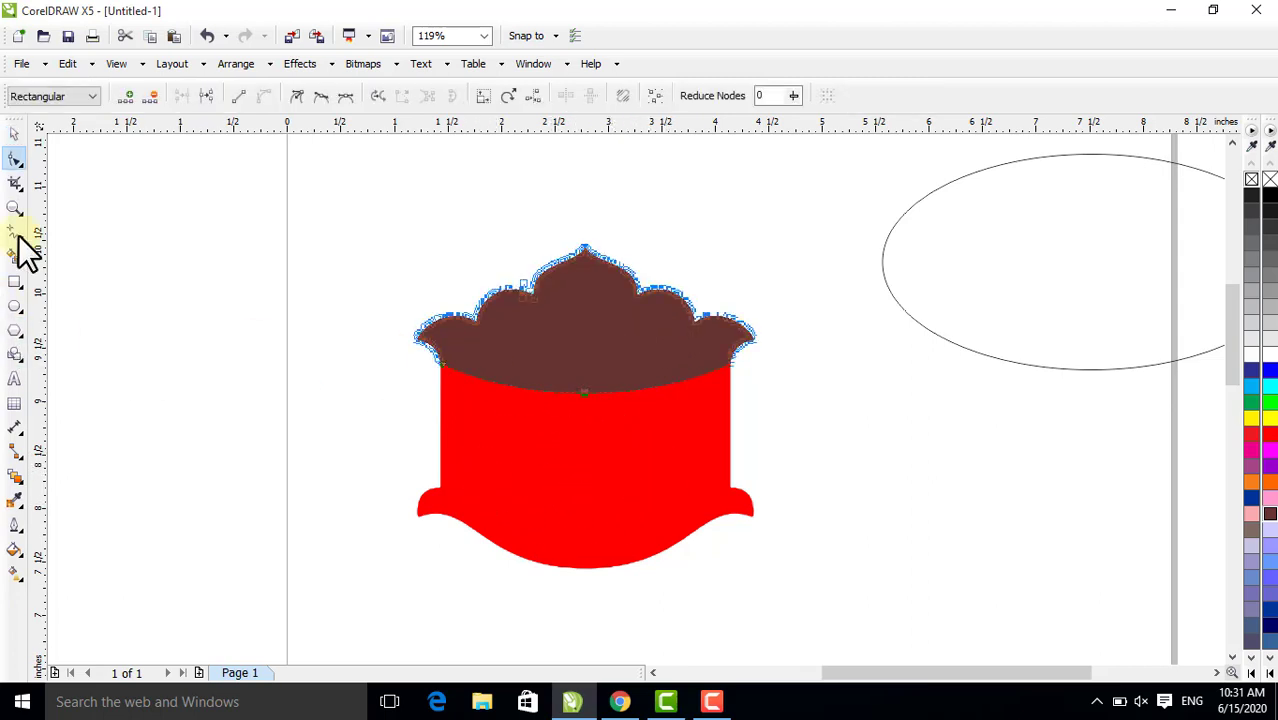
# Move the brown piece and the red shape together to about x 6.69 in, y 9.56 in
pyautogui.click(14, 133)
pyautogui.moveTo(206, 200); pyautogui.dragTo(1113, 605)
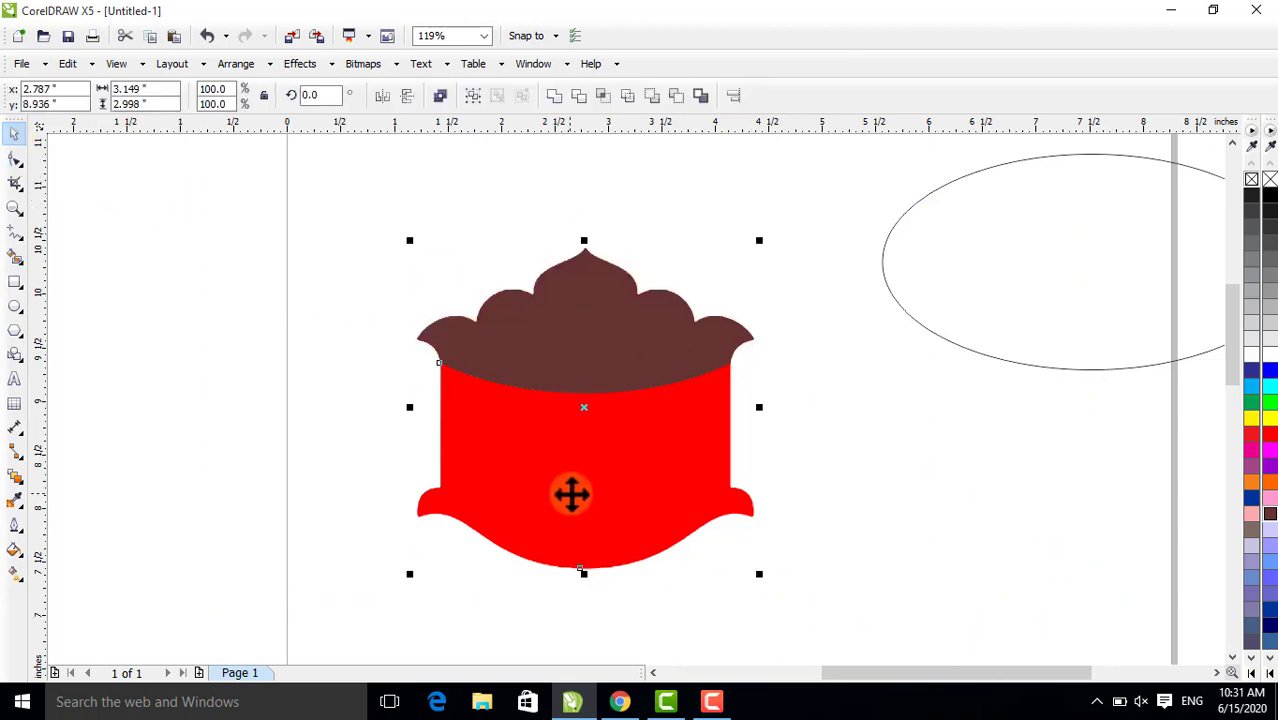
pyautogui.moveTo(571, 491); pyautogui.dragTo(988, 427)
# Draw a circle about 2.16 in across in the free space near the page's left edge
pyautogui.click(13, 303)
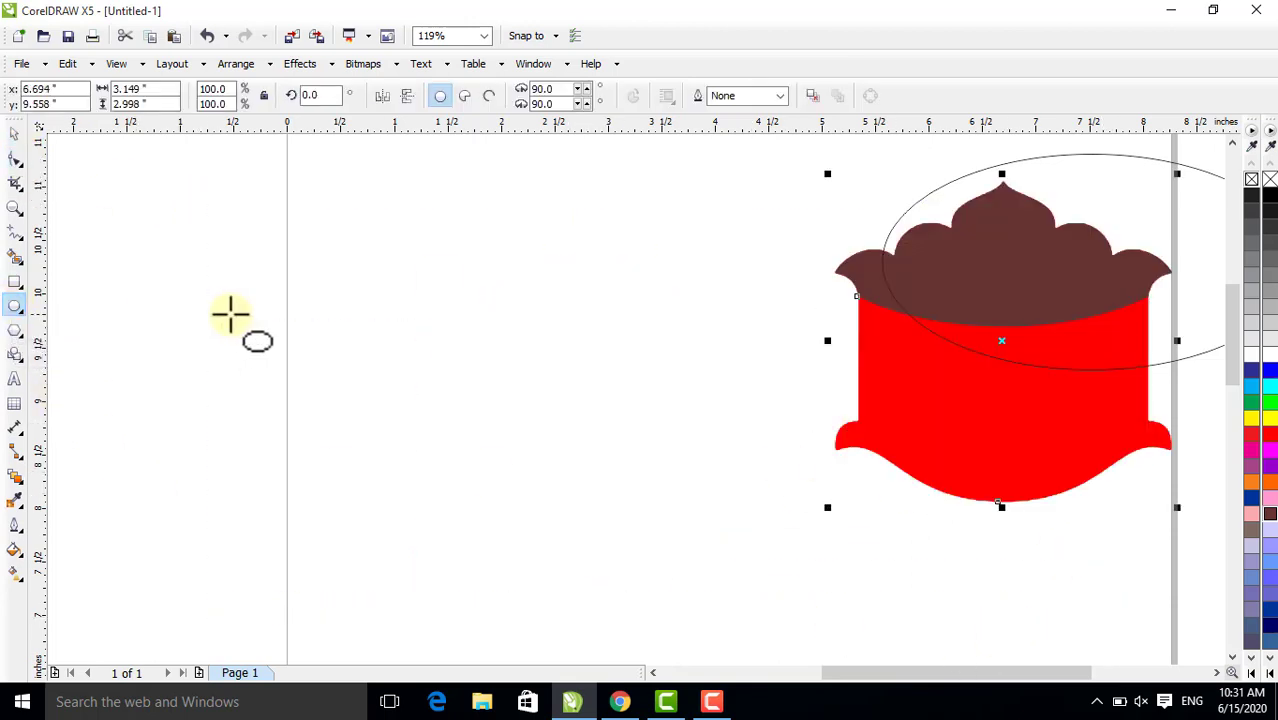
pyautogui.moveTo(337, 257); pyautogui.dragTo(574, 495)
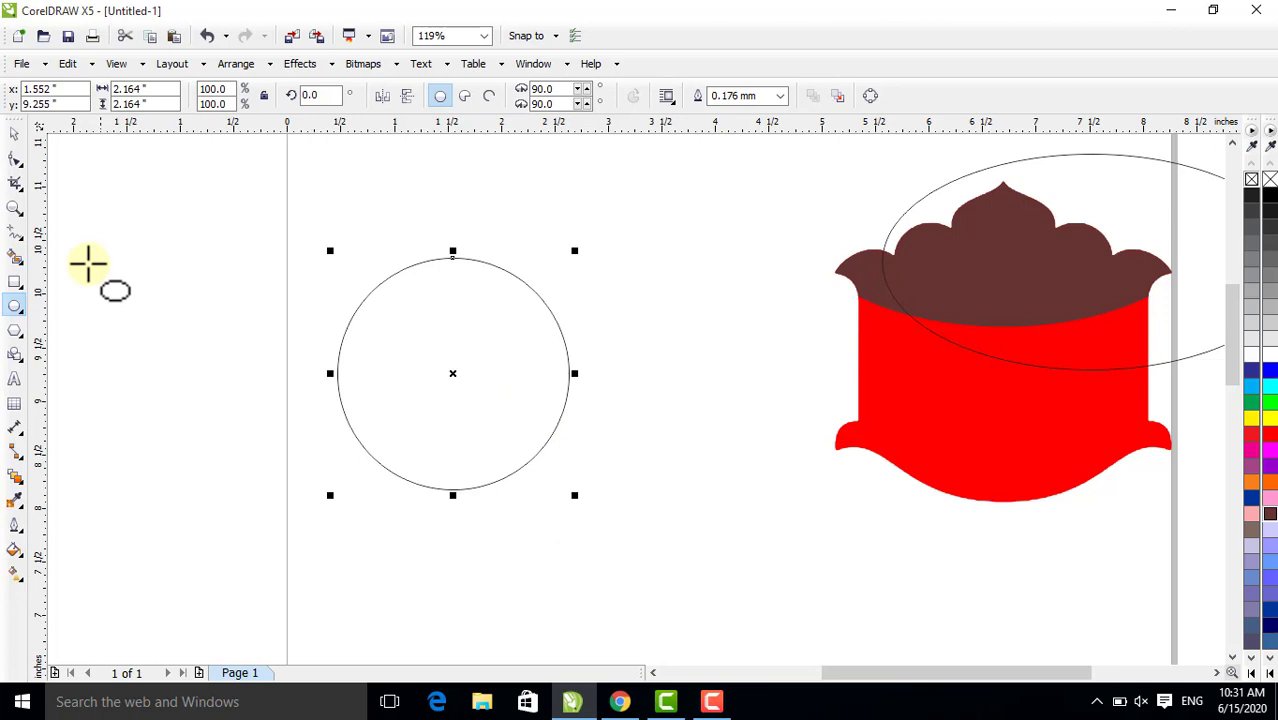
pyautogui.click(14, 133)
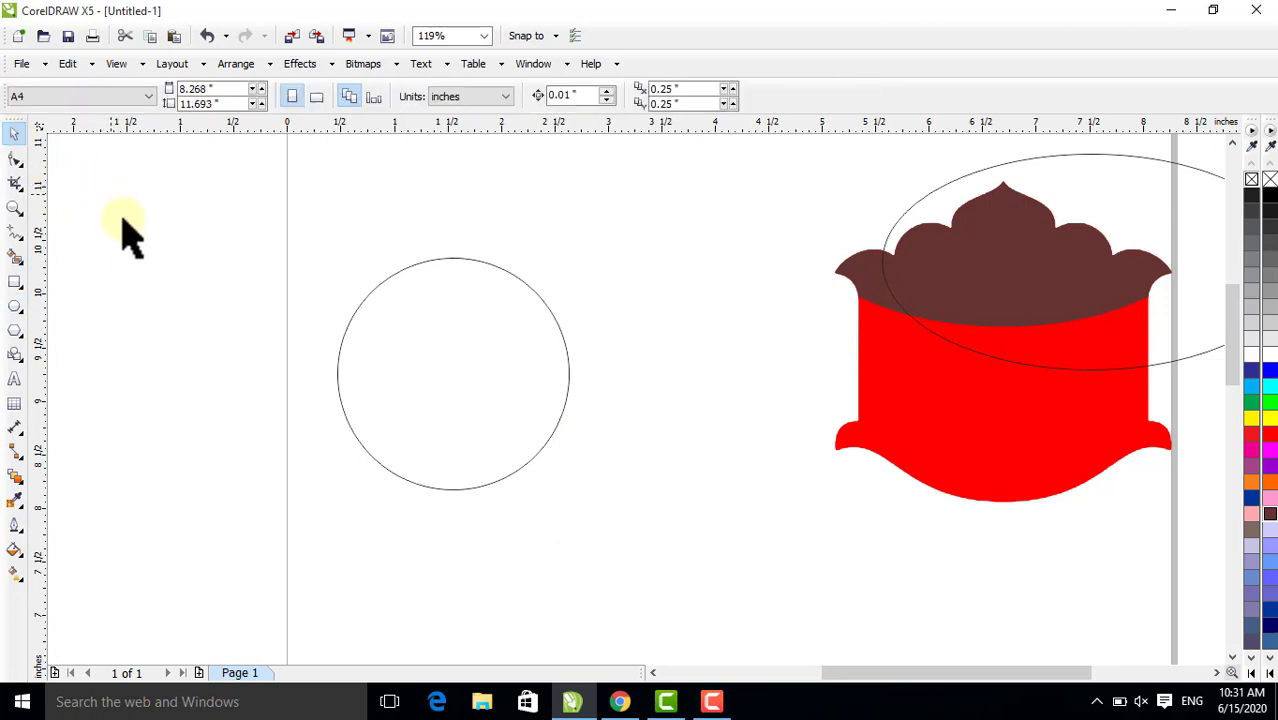
# Draw a rectangle about 3.03 by 0.53 in across the circle and align it to the circle's horizontal centre line
pyautogui.click(14, 283)
pyautogui.moveTo(299, 372); pyautogui.dragTo(624, 430)
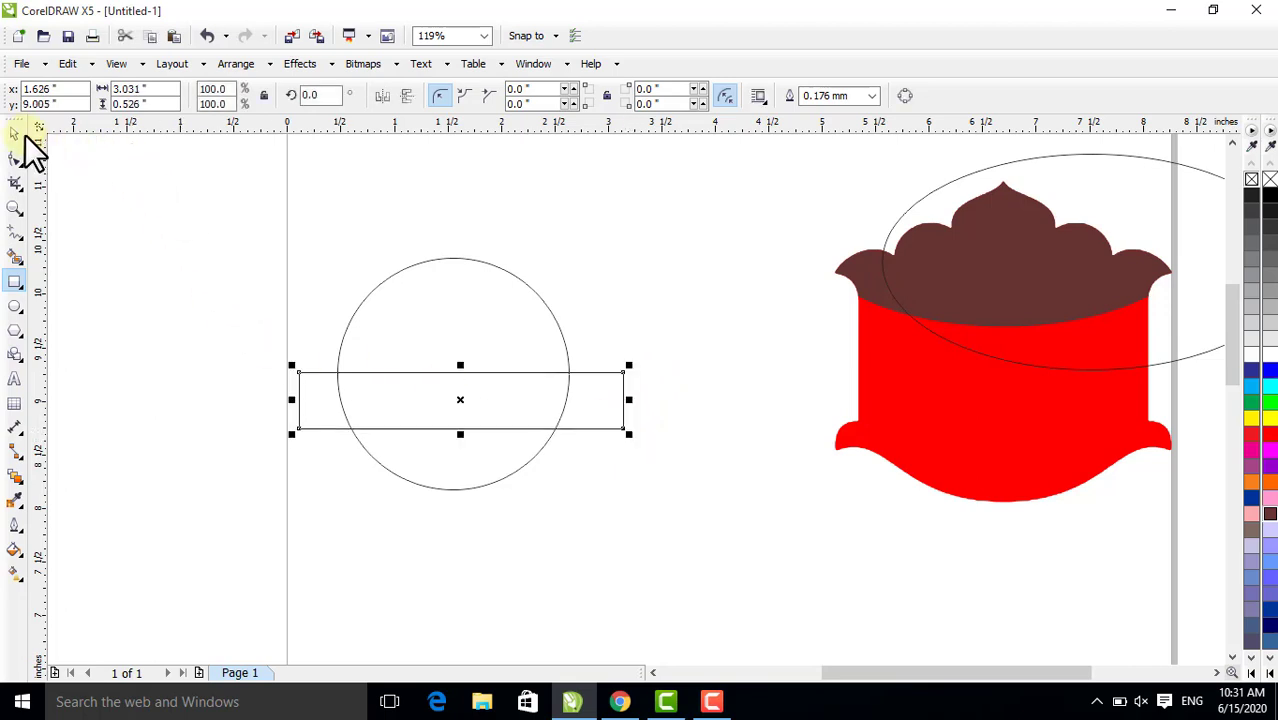
pyautogui.keyDown('shift'); pyautogui.click(430, 345); pyautogui.keyUp('shift')
pyautogui.press('c')
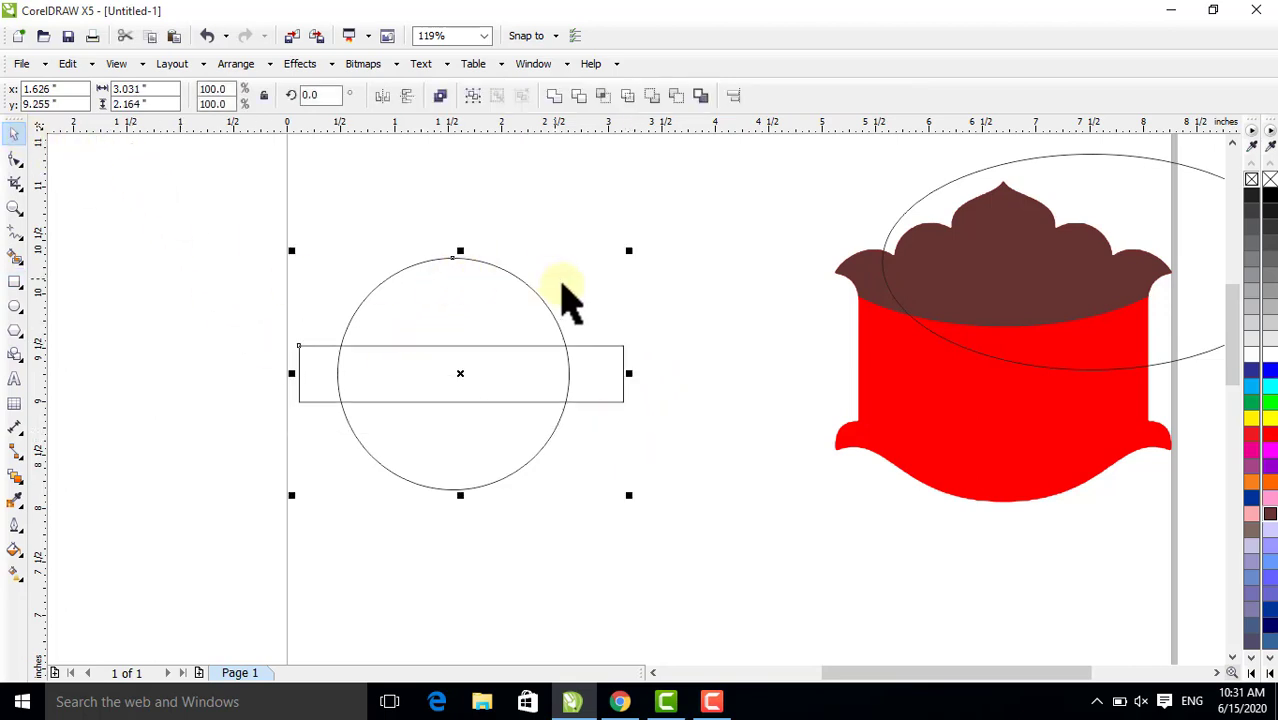
# Intersect the rectangle with the circle and move the rectangle below it to about x 1.07 in, y 7.51 in
pyautogui.click(645, 320)
pyautogui.click(620, 372)
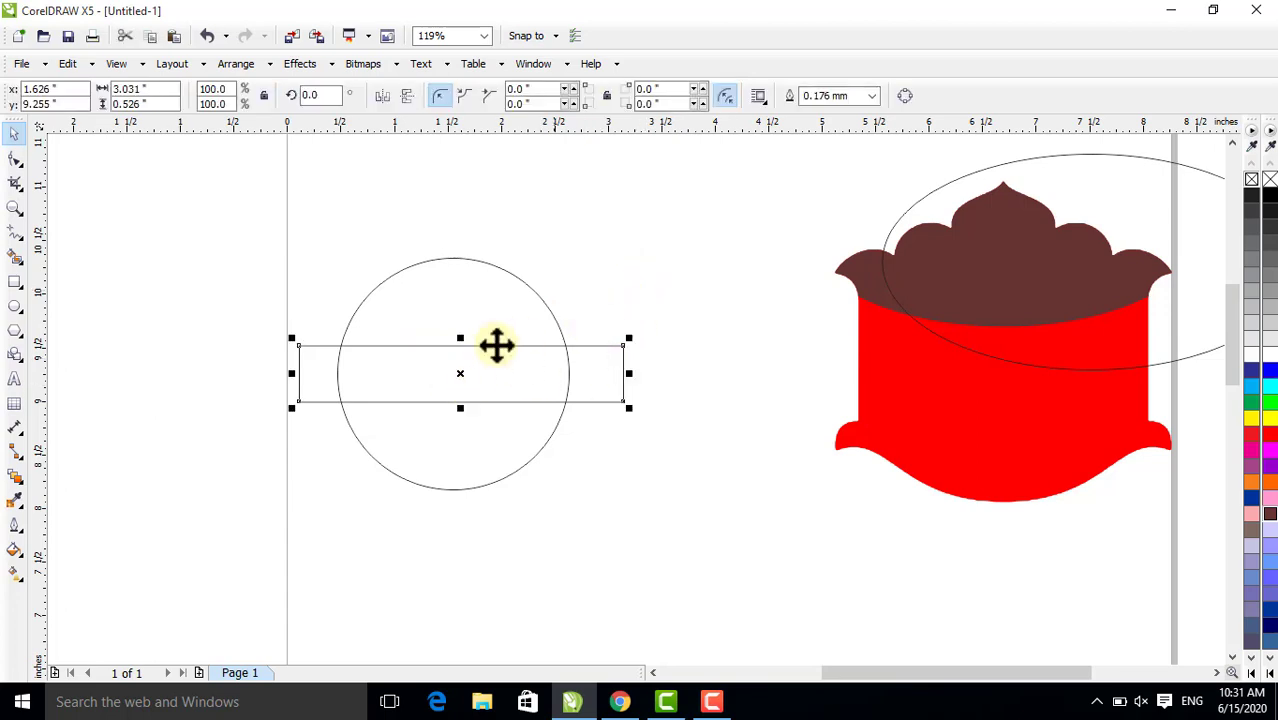
pyautogui.keyDown('shift'); pyautogui.click(518, 277); pyautogui.keyUp('shift')
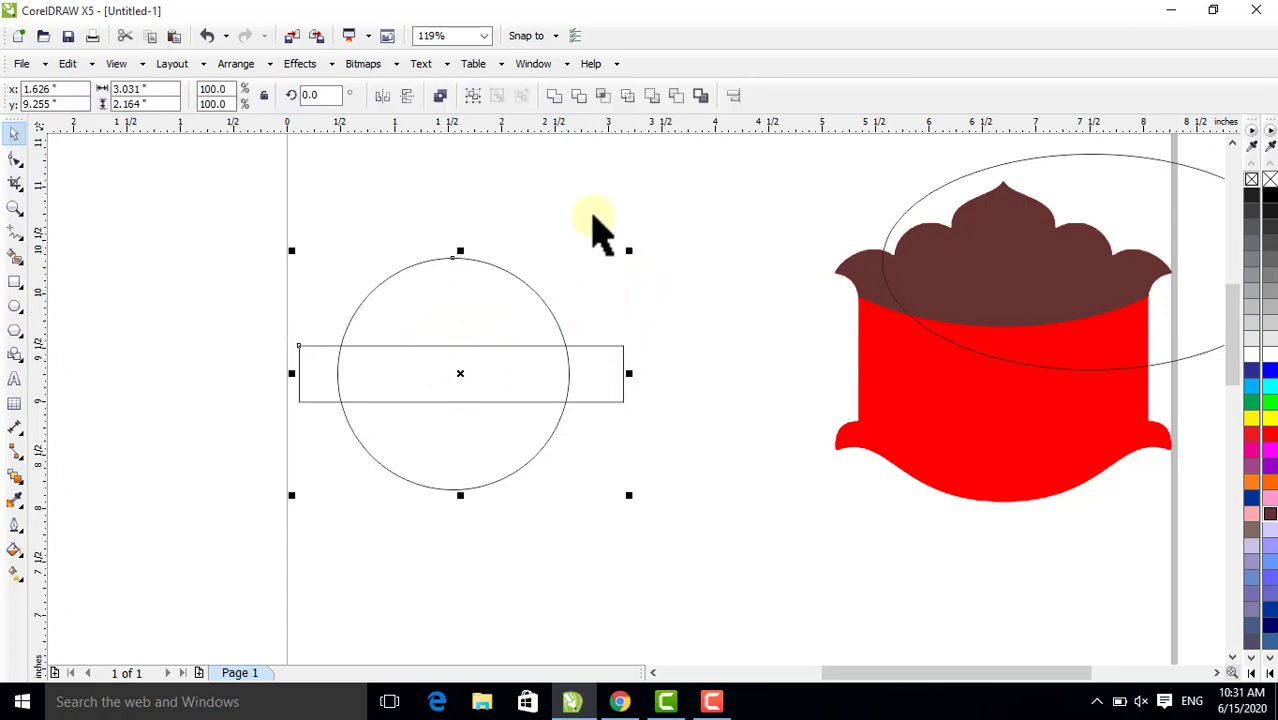
pyautogui.click(603, 95)
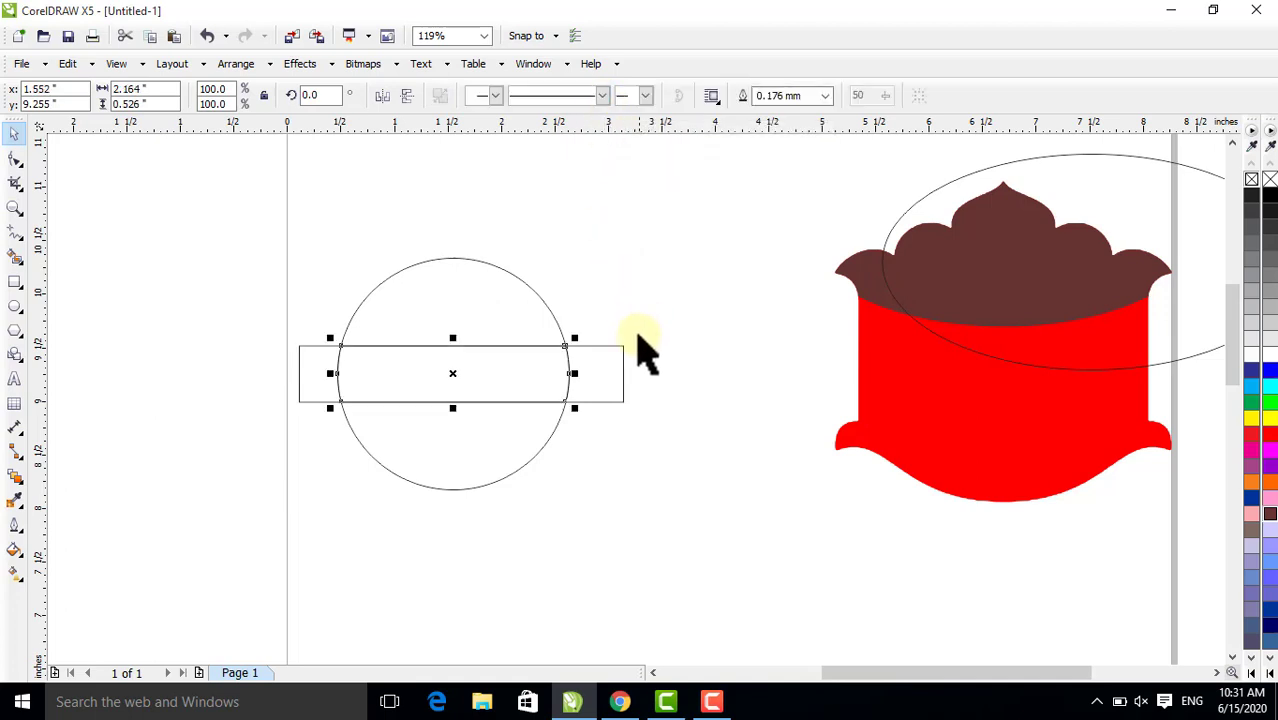
pyautogui.click(636, 350)
pyautogui.moveTo(600, 384); pyautogui.dragTo(537, 567)
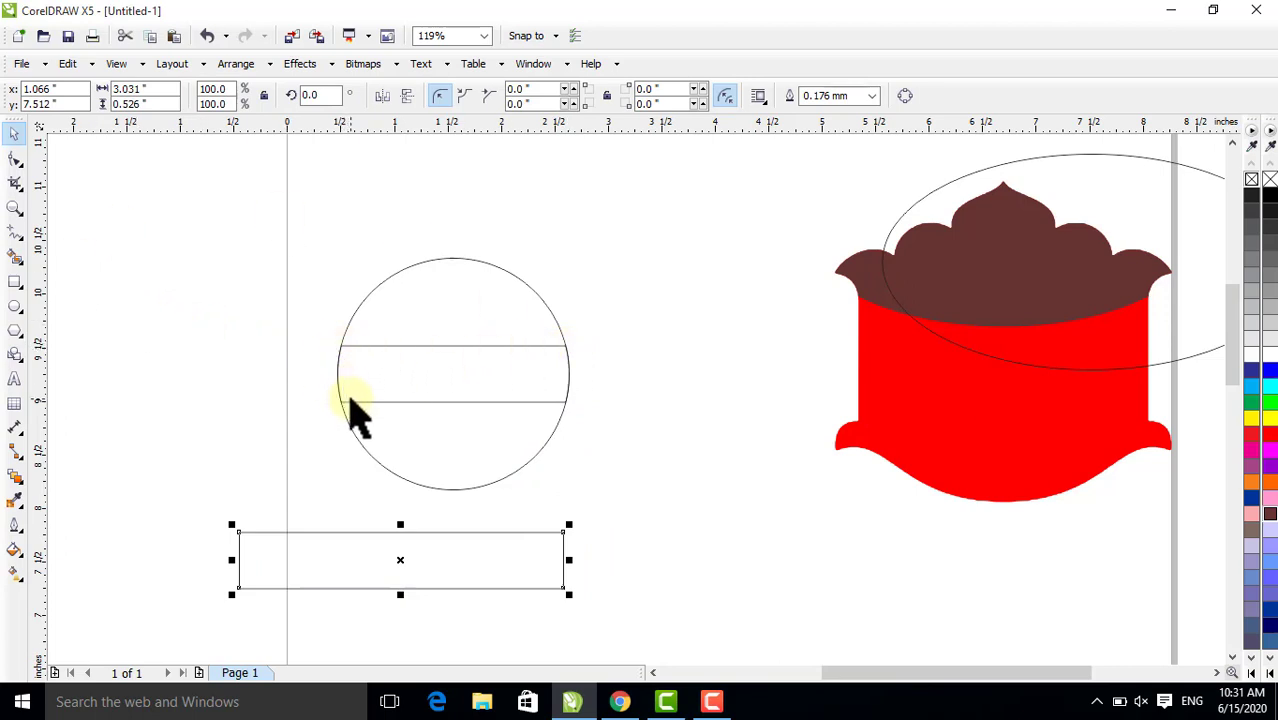
# Fill the intersected middle strip with red and the circle with cyan
pyautogui.click(449, 403)
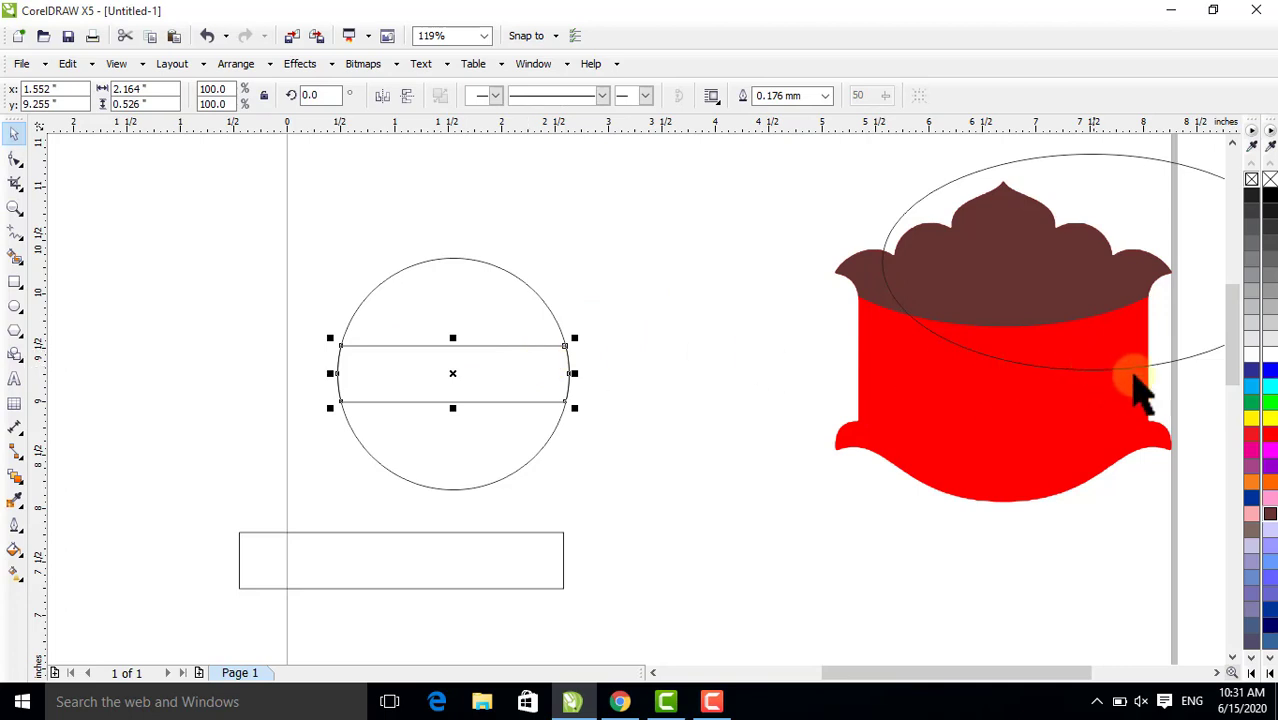
pyautogui.click(1264, 432)
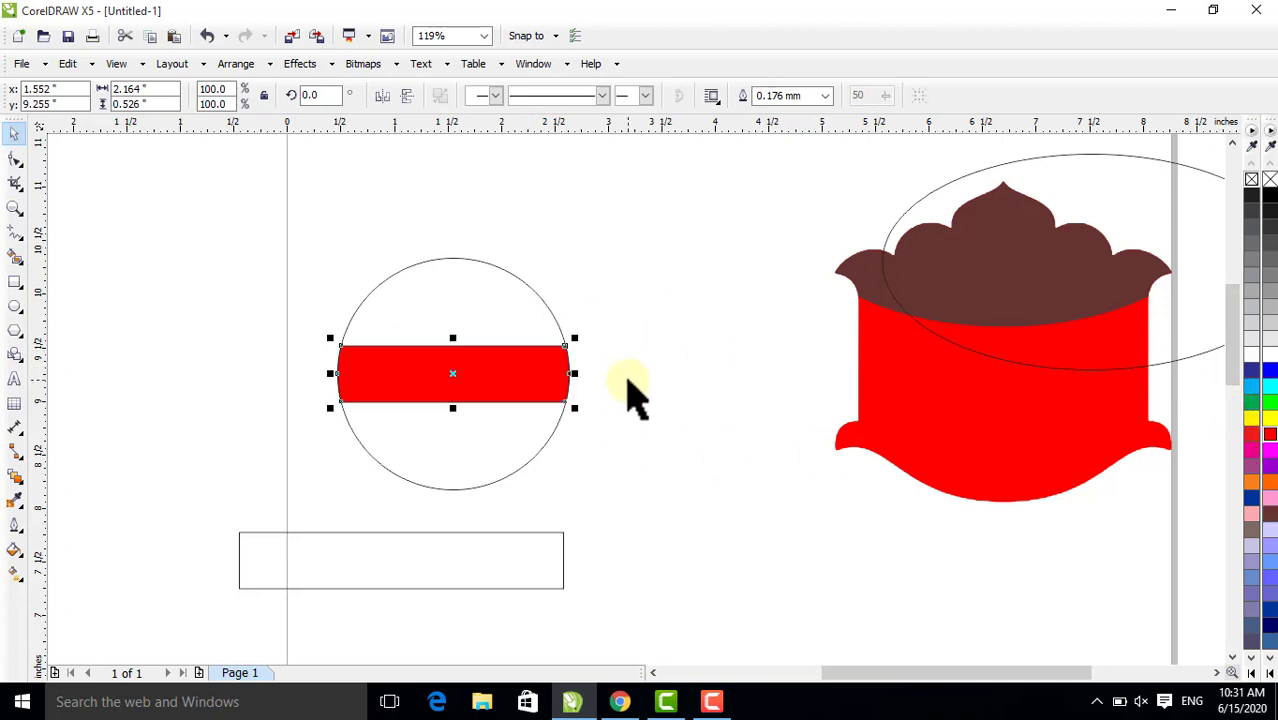
pyautogui.click(534, 310)
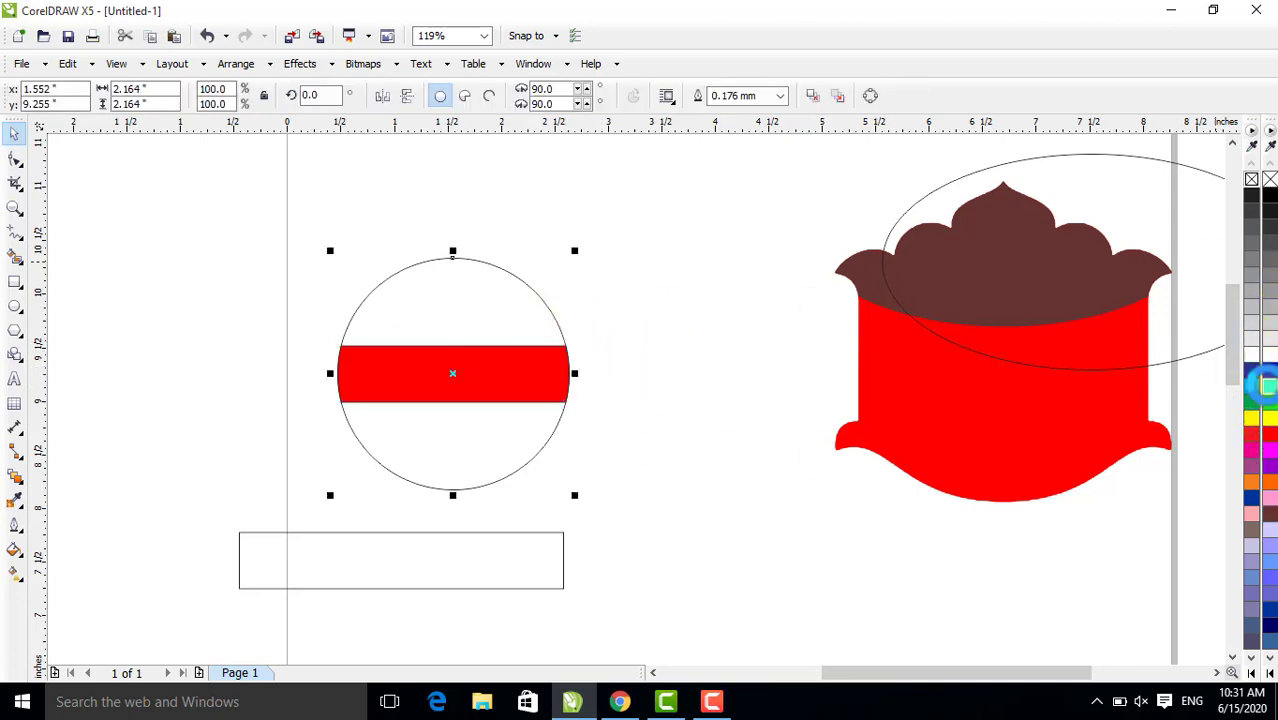
pyautogui.click(1266, 386)
pyautogui.click(593, 356)
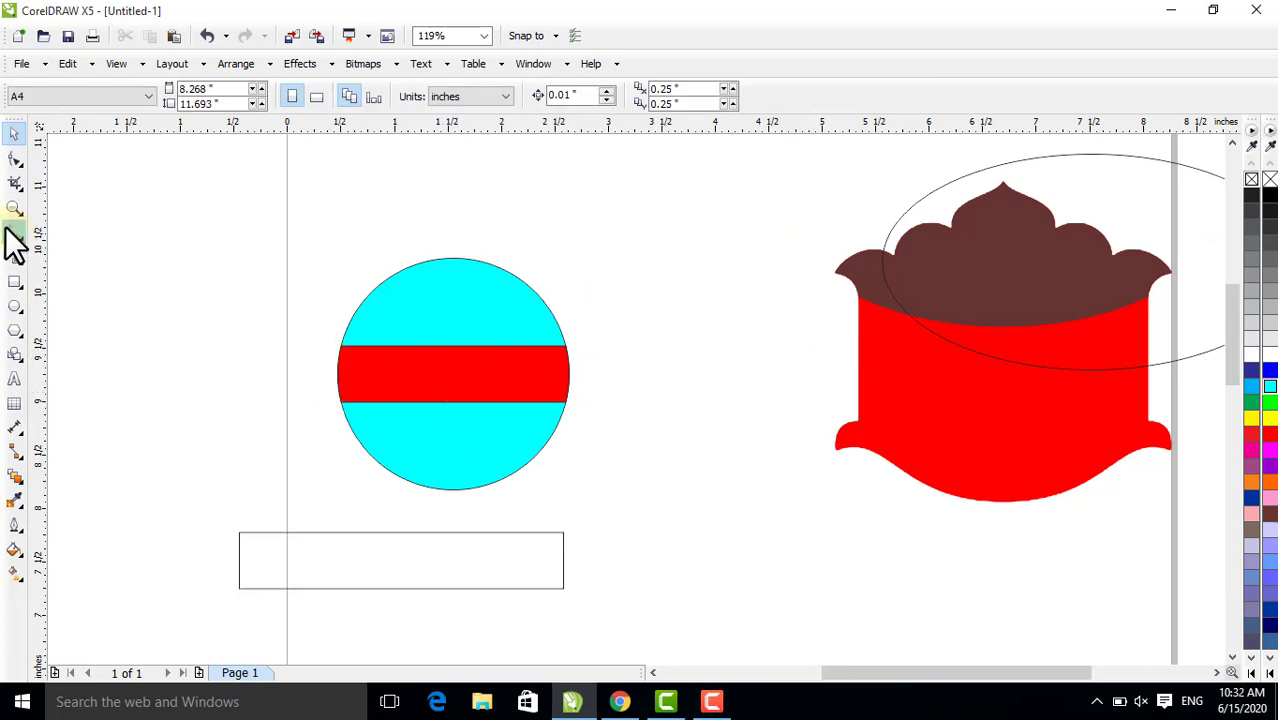
# Move the house-shaped outline onto the page to about x 4.83 in, y 4.57 in
pyautogui.press('z')
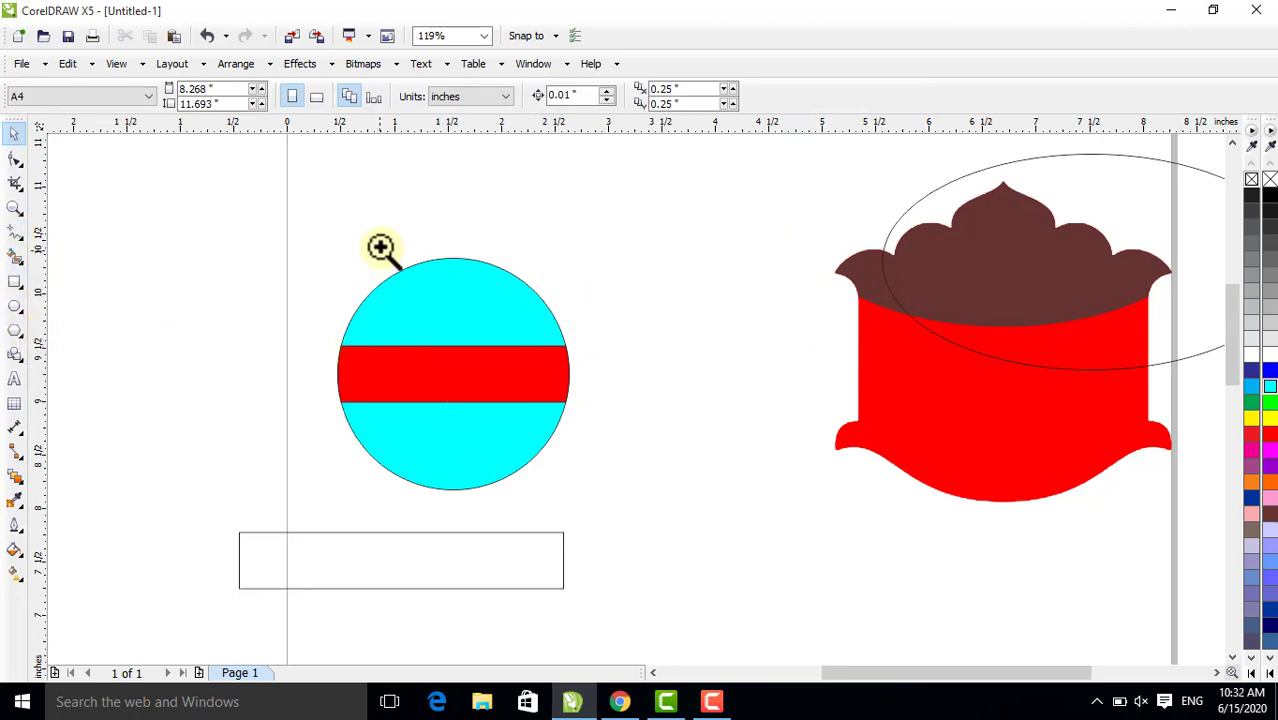
pyautogui.moveTo(307, 245); pyautogui.dragTo(630, 490)
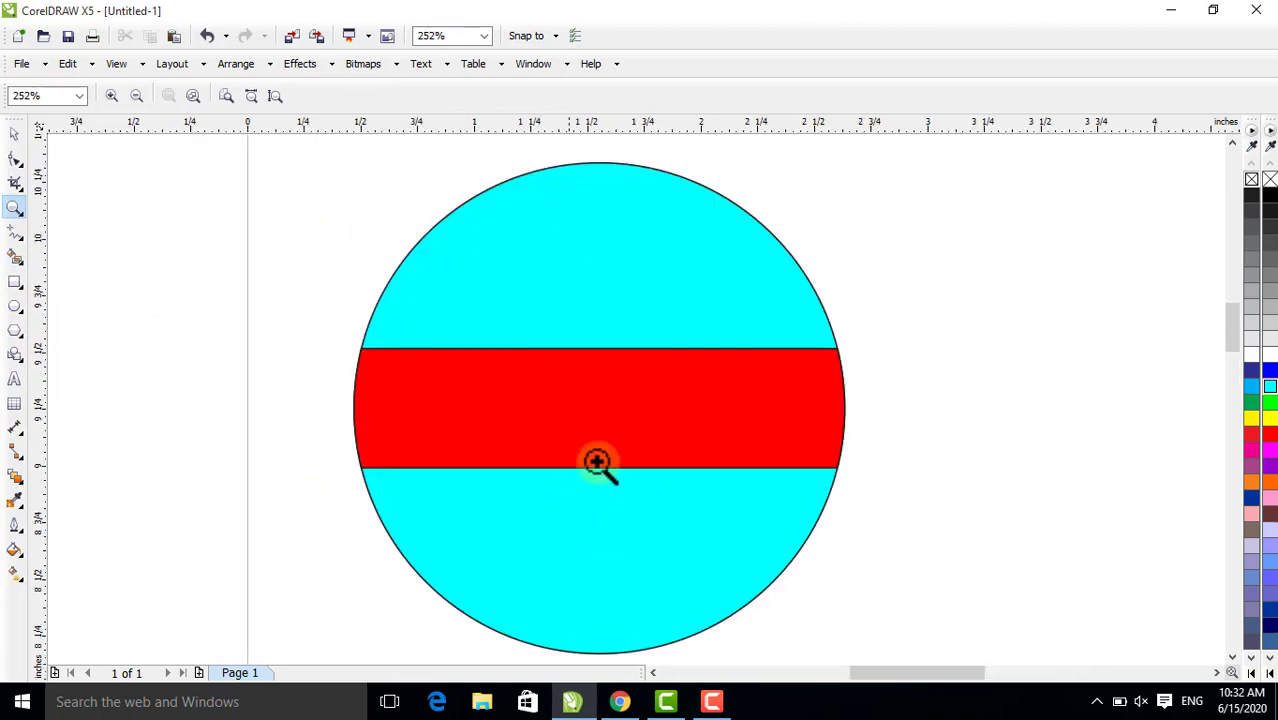
pyautogui.click(14, 134)
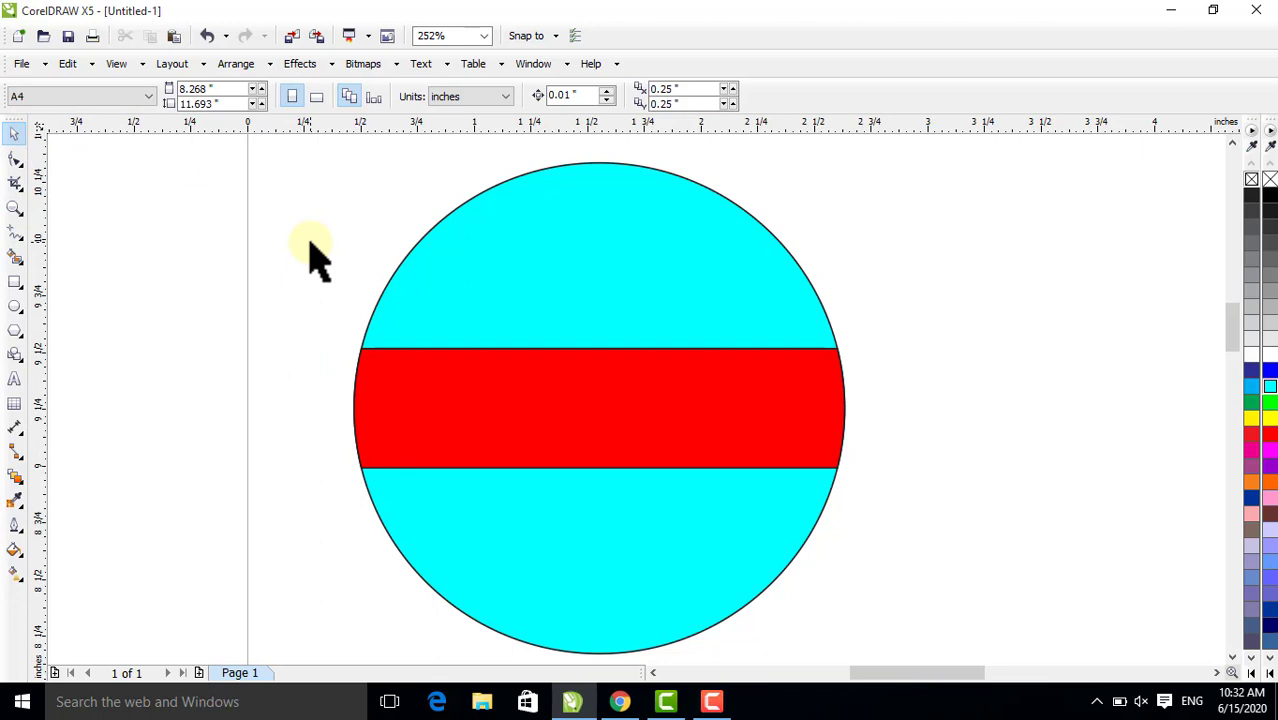
pyautogui.press('F4')
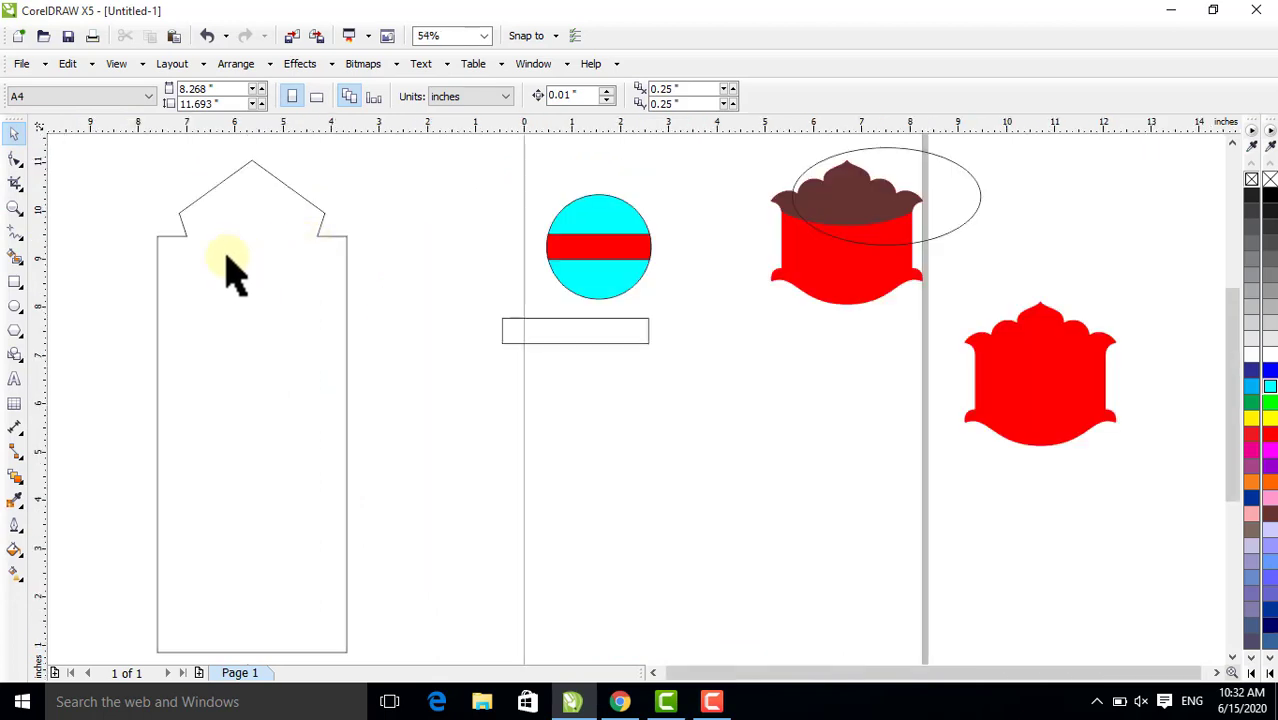
pyautogui.moveTo(250, 345); pyautogui.dragTo(747, 397)
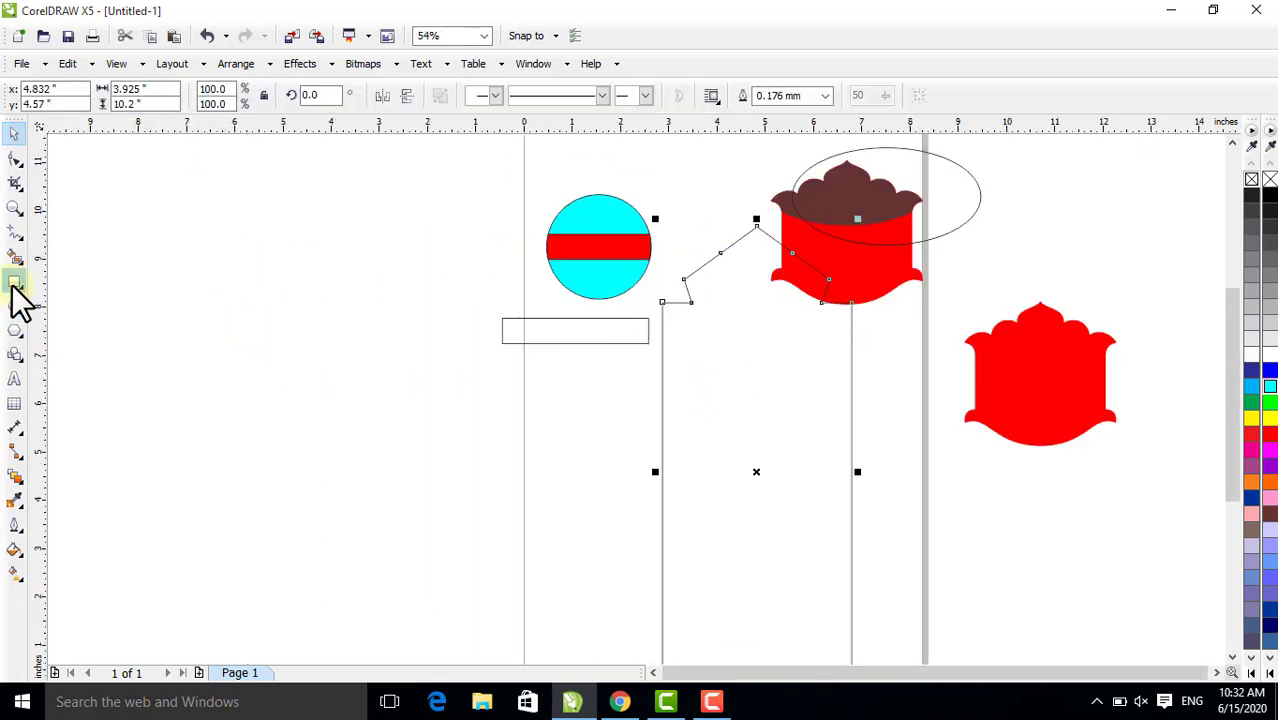
# Draw a circle about 4.99 in across beside the page and move it to about x -4.81 in, y 7.3 in
pyautogui.click(15, 306)
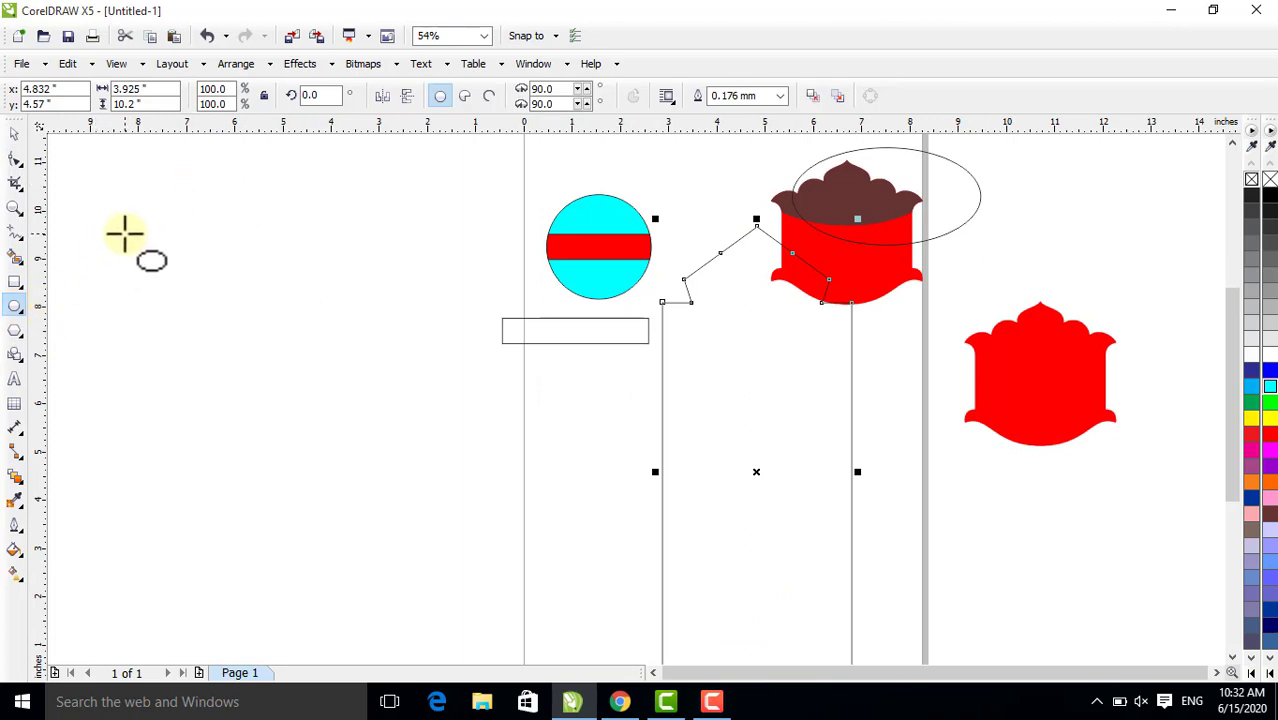
pyautogui.moveTo(126, 234); pyautogui.dragTo(370, 479)
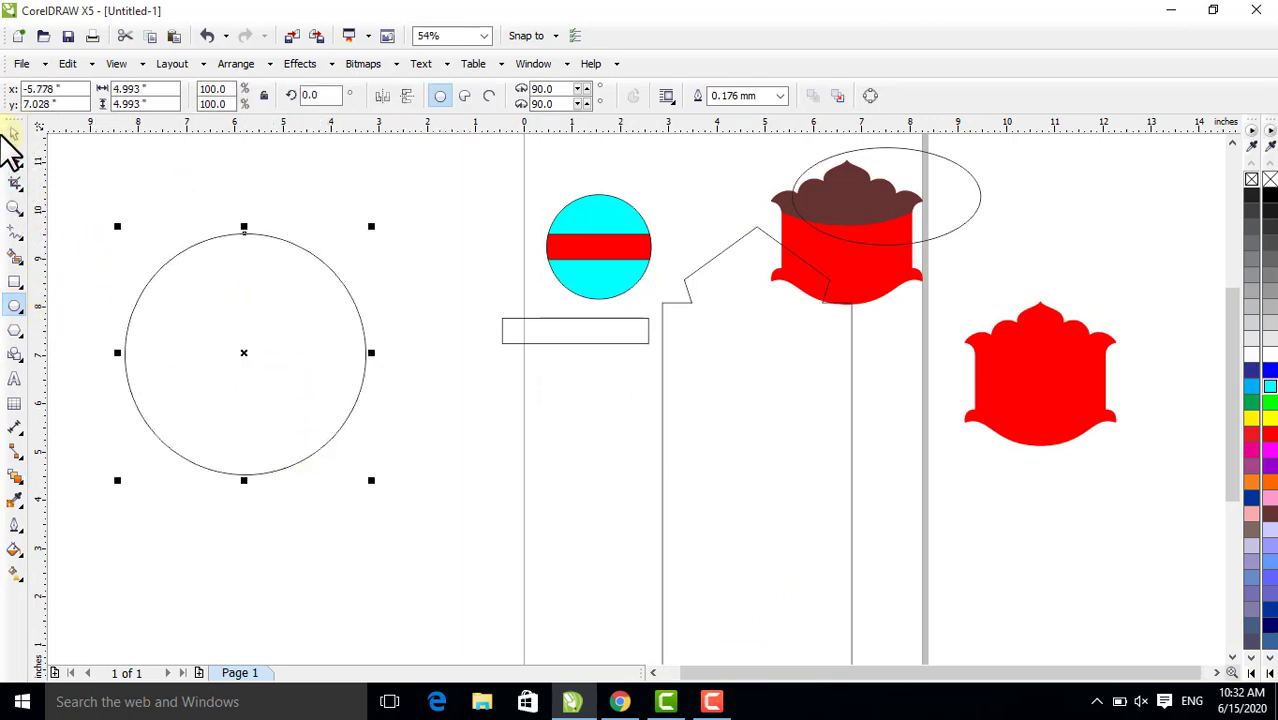
pyautogui.click(13, 134)
pyautogui.moveTo(250, 350); pyautogui.dragTo(297, 338)
# Create a copy of the circle rotated to about 332.9° around its bottom point, and repeat the rotation to make four overlapping circles
pyautogui.click(291, 340)
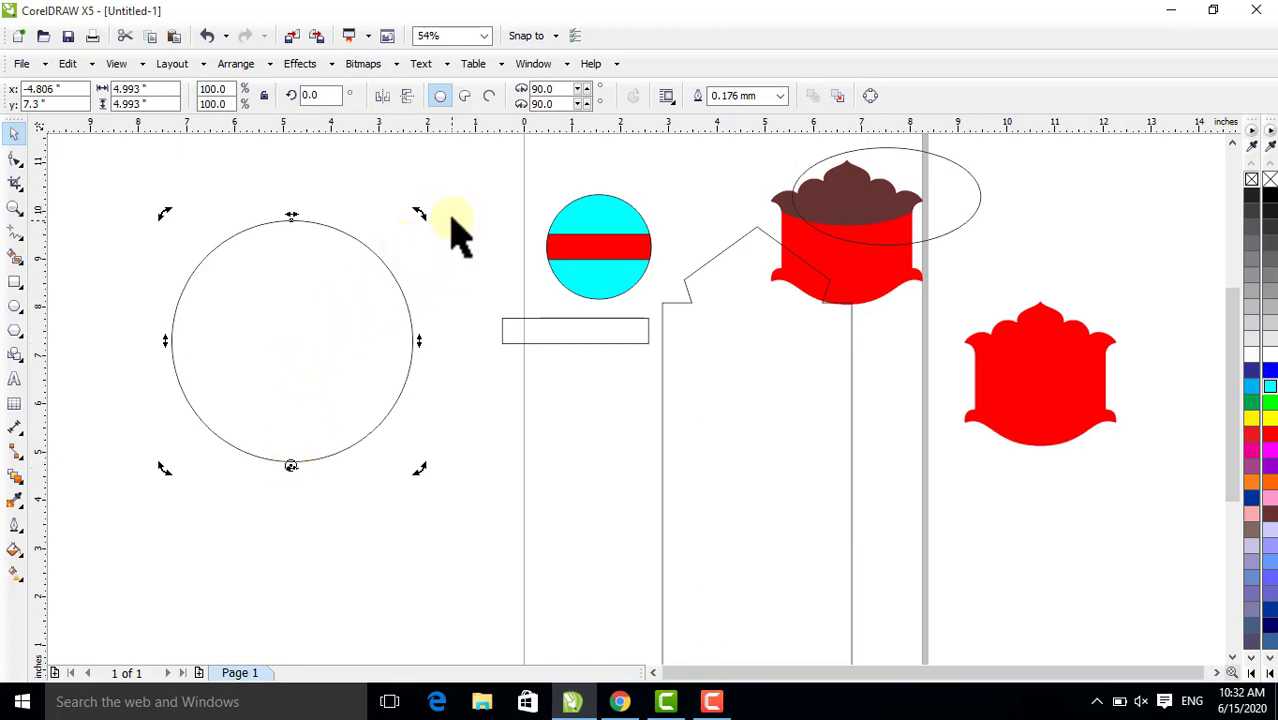
pyautogui.moveTo(423, 217); pyautogui.dragTo(462, 350)
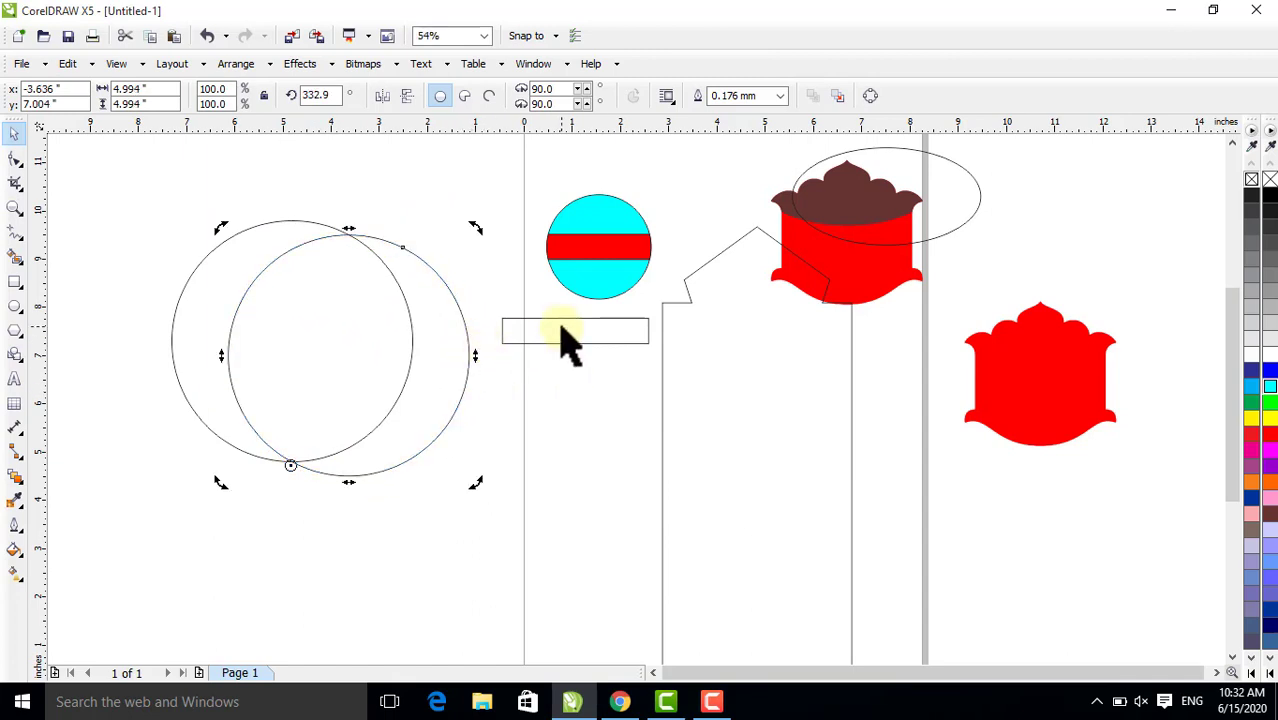
pyautogui.hotkey('ctrl', 'r')
pyautogui.hotkey('ctrl', 'r')
pyautogui.hotkey('ctrl', 'r')
pyautogui.hotkey('ctrl', 'r')
pyautogui.hotkey('ctrl', 'r')
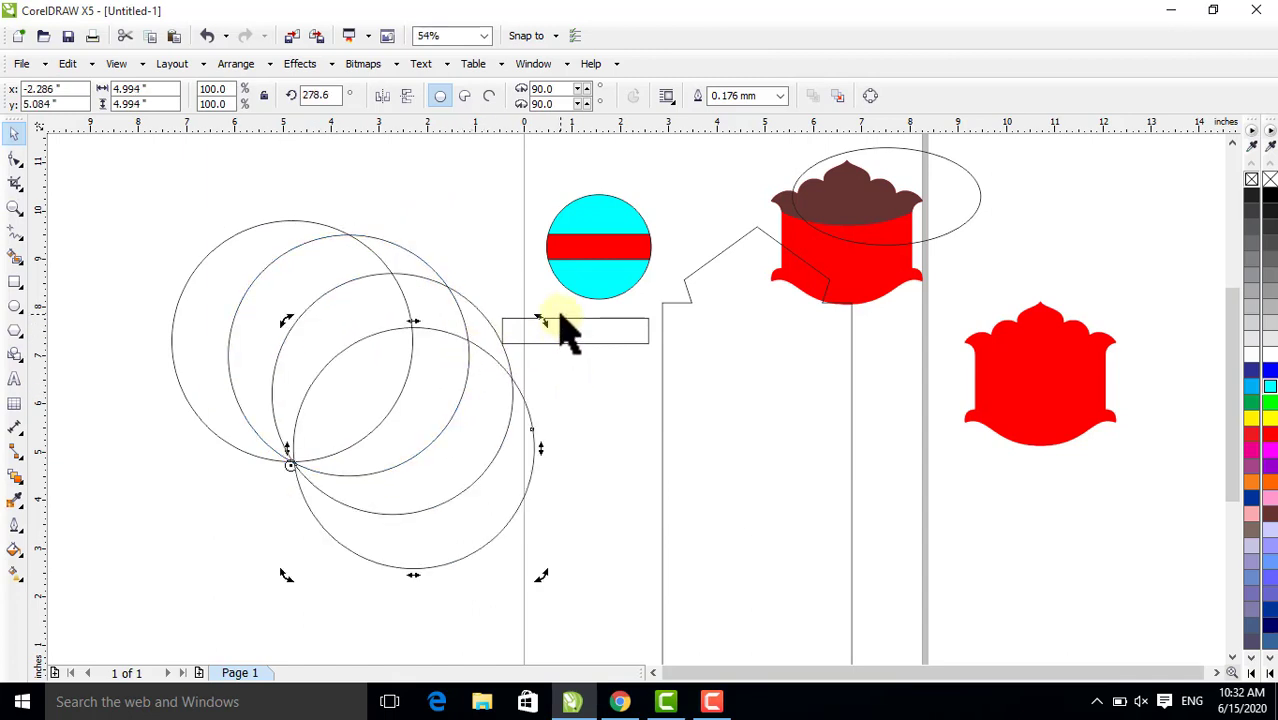
# Keep repeating the rotated circle copies around the shared point, and undo the extra copies back to four circles
pyautogui.hotkey('ctrl', 'r')
pyautogui.hotkey('ctrl', 'r')
pyautogui.hotkey('ctrl', 'r')
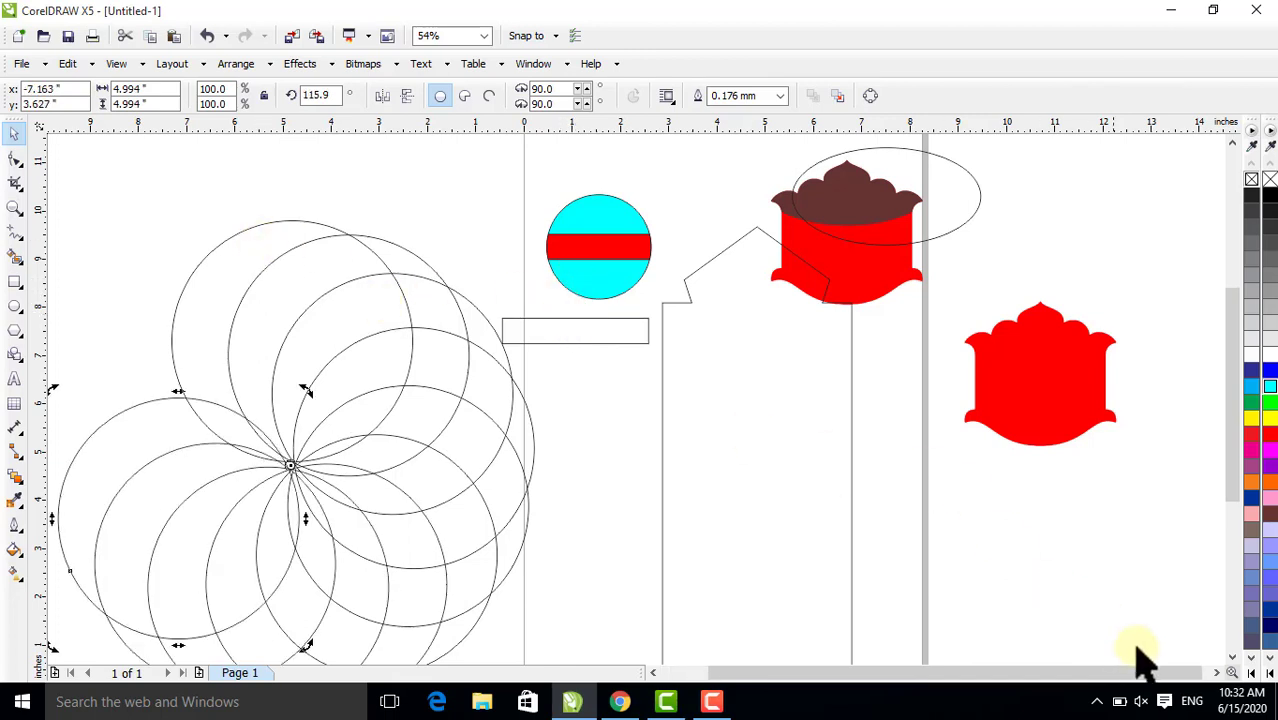
pyautogui.scroll(-2, 1240, 670)
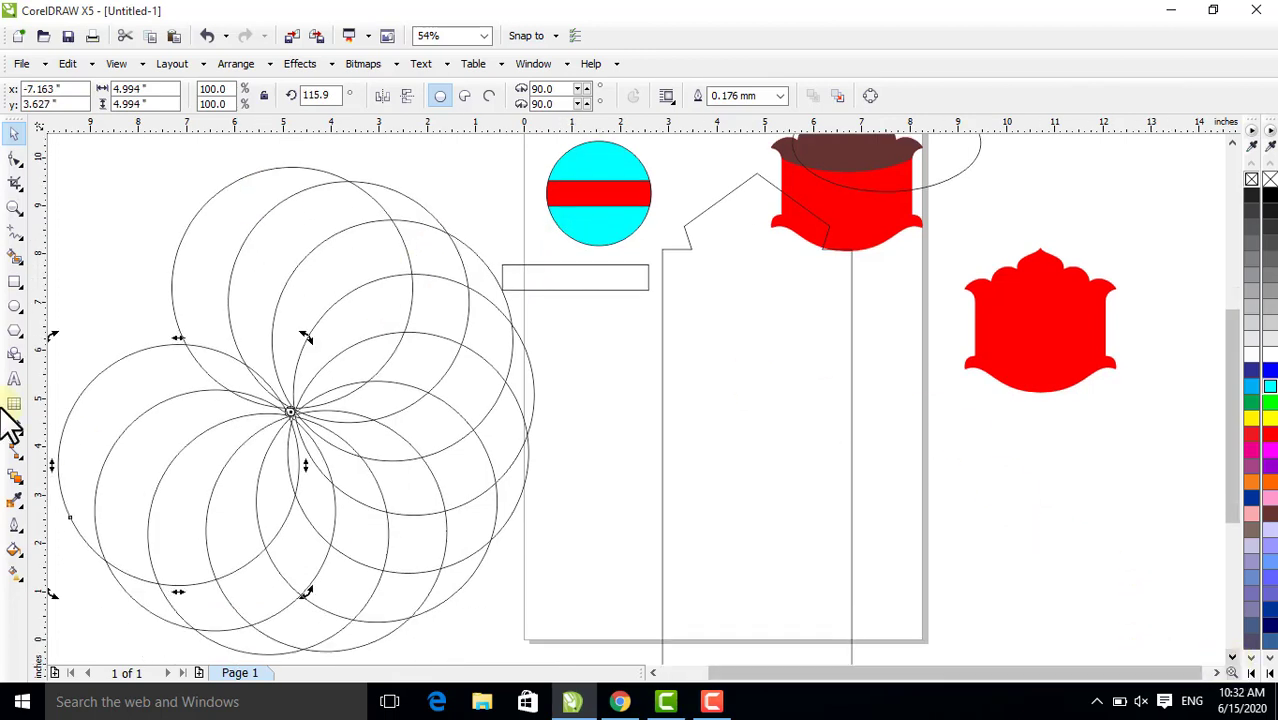
pyautogui.moveTo(768, 672); pyautogui.dragTo(710, 671)
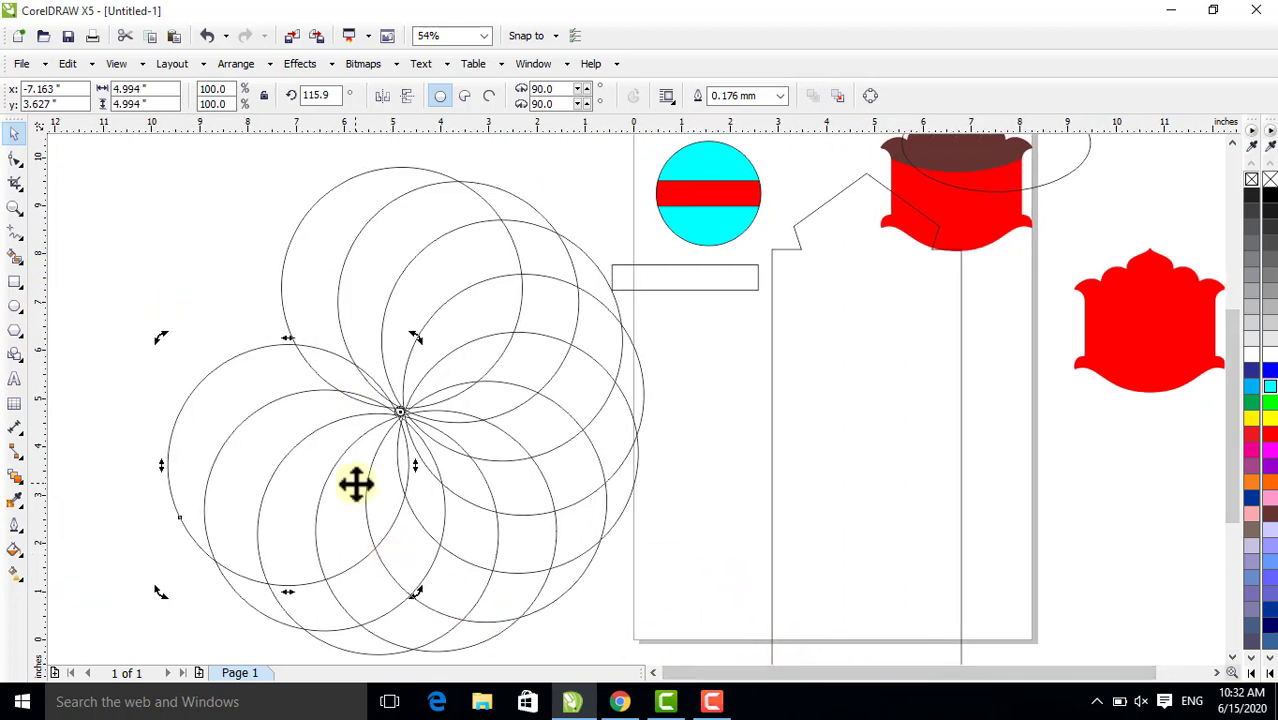
pyautogui.hotkey('ctrl', 'z')
pyautogui.hotkey('ctrl', 'z')
pyautogui.hotkey('ctrl', 'z')
pyautogui.hotkey('ctrl', 'z')
pyautogui.hotkey('ctrl', 'z')
pyautogui.hotkey('ctrl', 'z')
pyautogui.hotkey('ctrl', 'z')
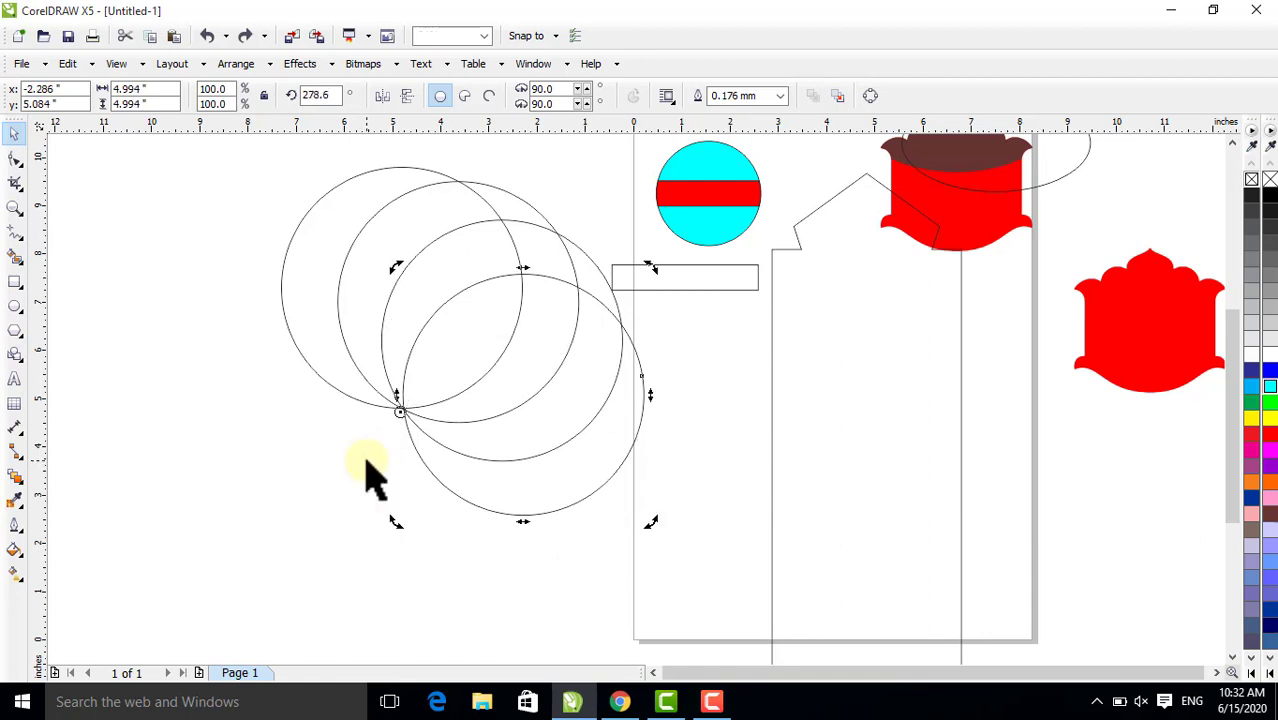
# Apply the Simplify shaping command to the four overlapping circles and deselect them
pyautogui.click(258, 210)
pyautogui.moveTo(240, 157)
pyautogui.mouseDown()
pyautogui.moveTo(451, 314)
pyautogui.moveTo(680, 552)
pyautogui.mouseUp()
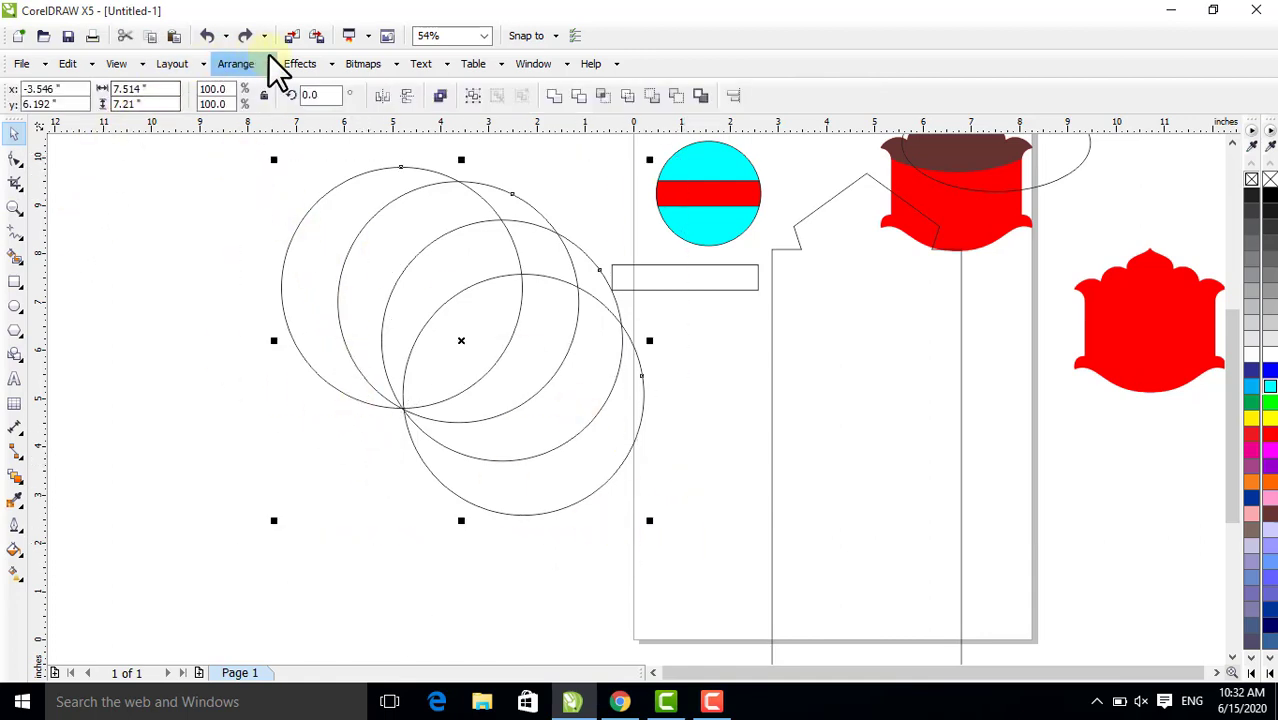
pyautogui.click(240, 66)
pyautogui.moveTo(300, 376)
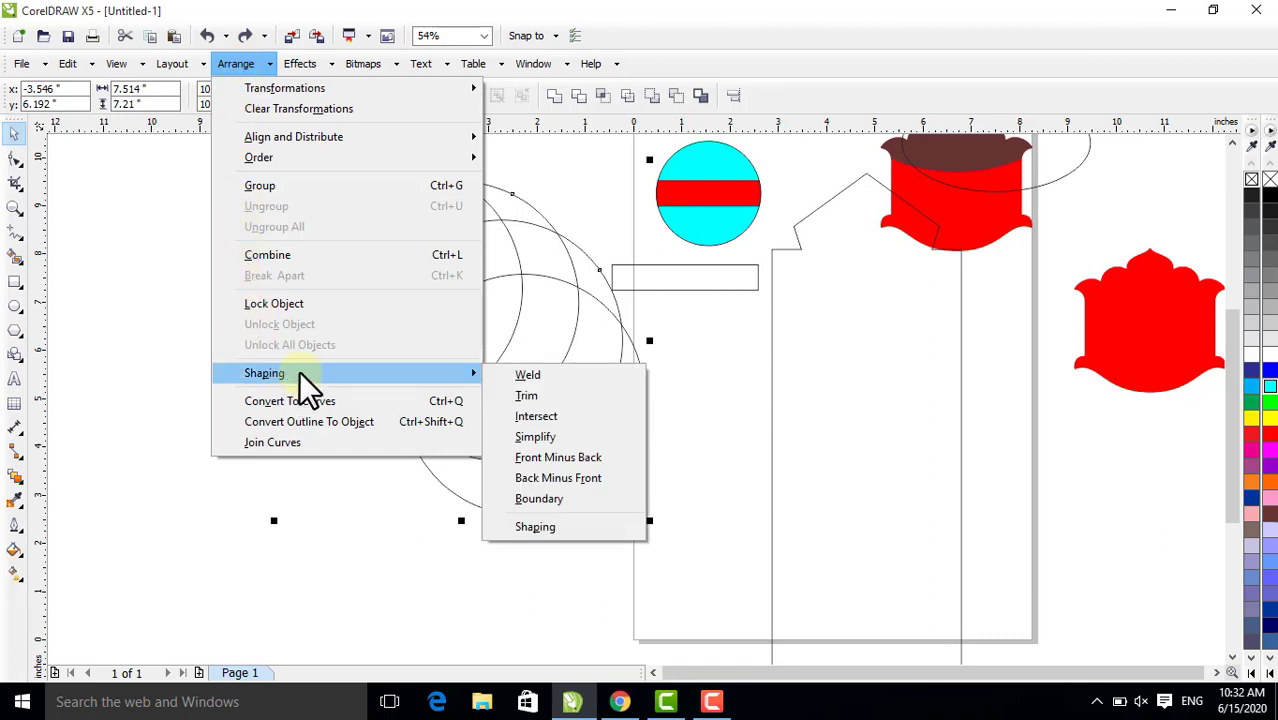
pyautogui.click(537, 440)
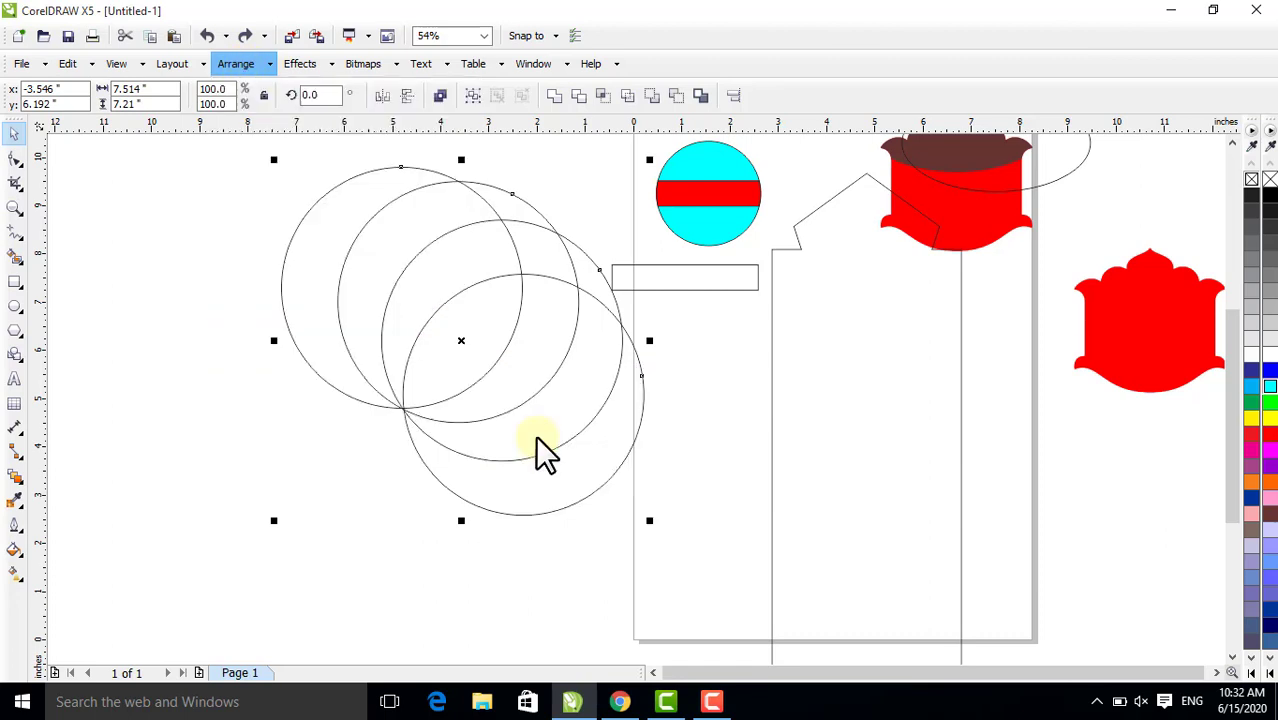
pyautogui.click(288, 290)
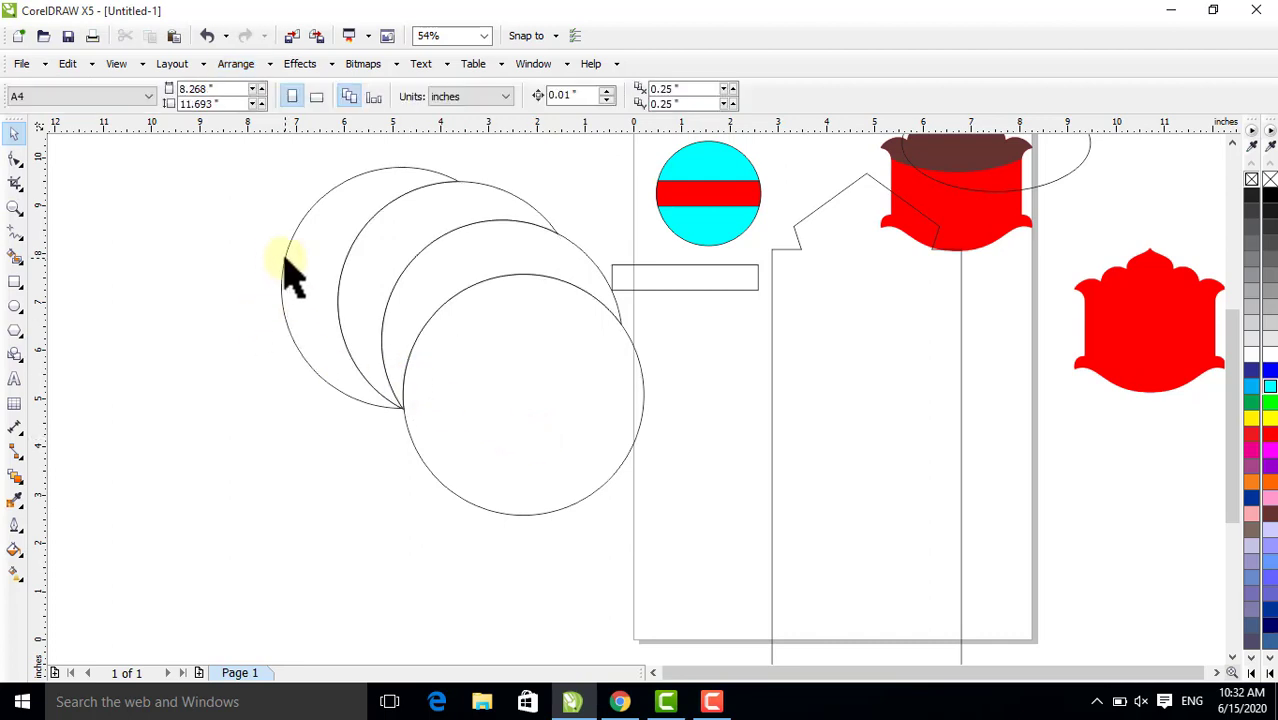
# Move the three crescent pieces and the full circle apart, and undo the moves and the Simplify
pyautogui.moveTo(285, 265); pyautogui.dragTo(222, 291)
pyautogui.moveTo(375, 270); pyautogui.dragTo(300, 285)
pyautogui.moveTo(430, 300); pyautogui.dragTo(360, 400)
pyautogui.moveTo(499, 445); pyautogui.dragTo(598, 507)
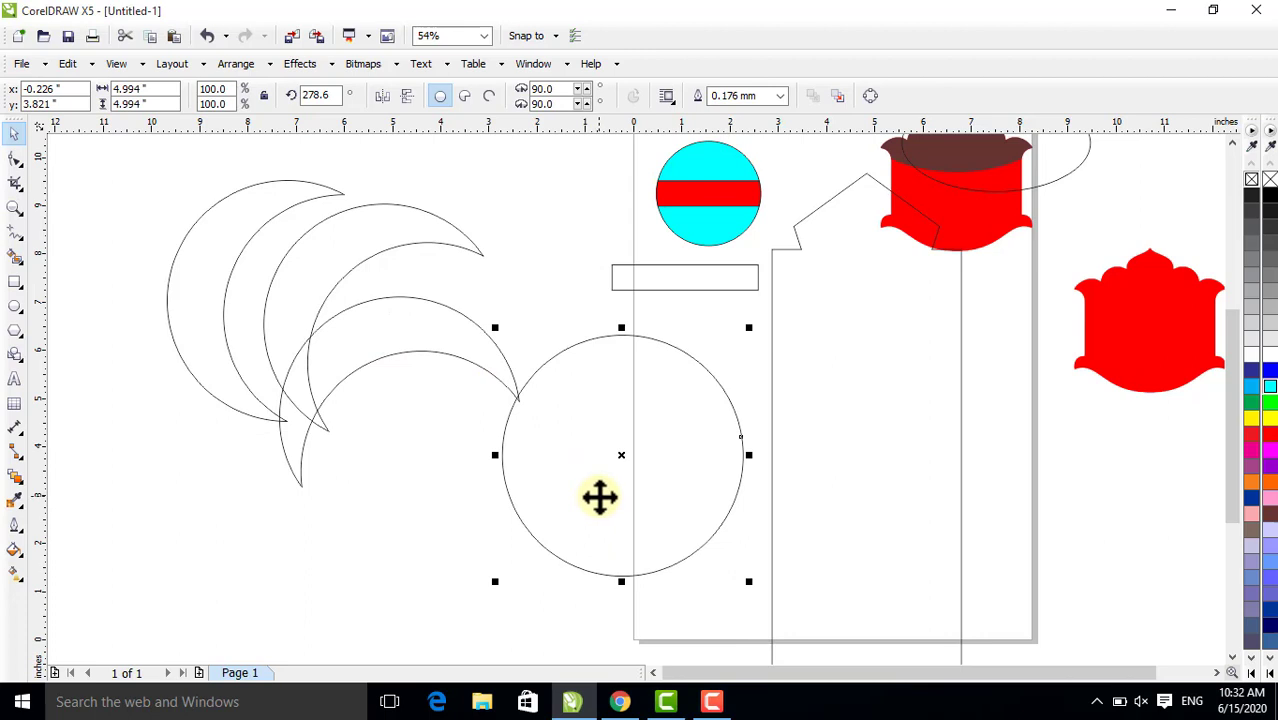
pyautogui.hotkey('ctrl', 'z')
pyautogui.hotkey('ctrl', 'z')
pyautogui.hotkey('ctrl', 'z')
pyautogui.hotkey('ctrl', 'z')
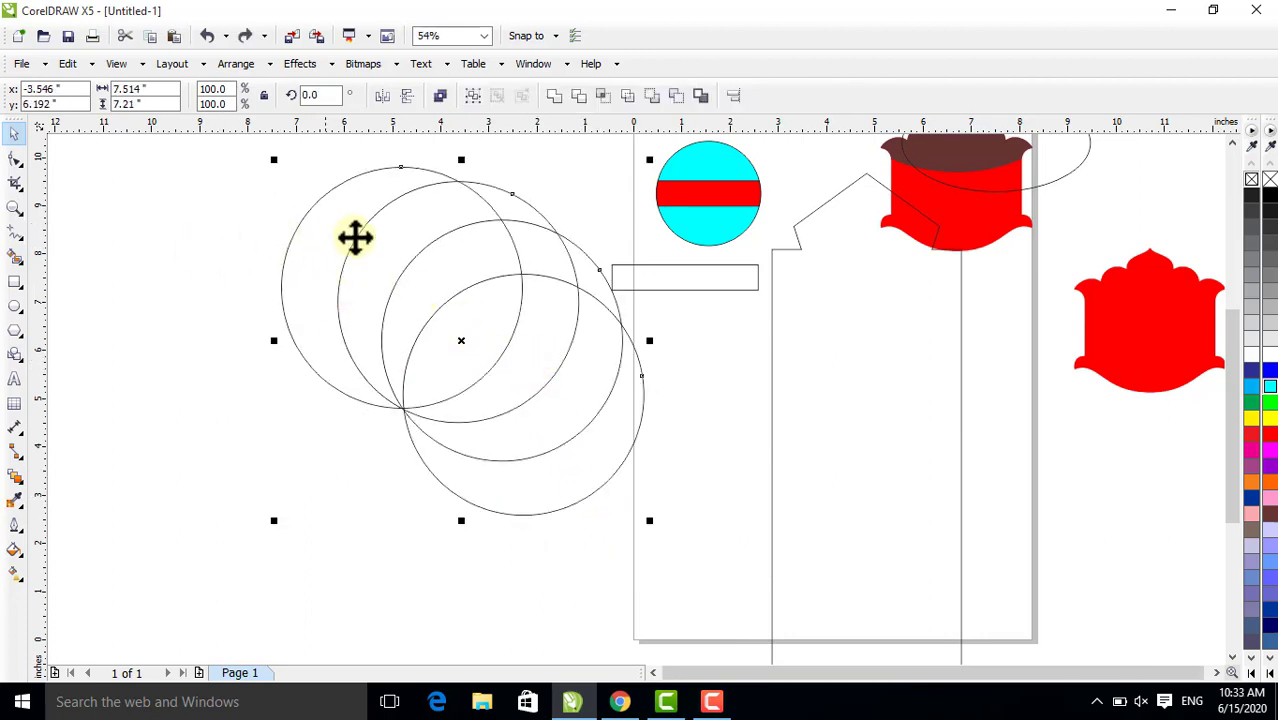
# Apply the Front Minus Back shaping command to the four overlapping circles, and undo it
pyautogui.click(236, 287)
pyautogui.moveTo(221, 158); pyautogui.dragTo(668, 598)
pyautogui.click(240, 66)
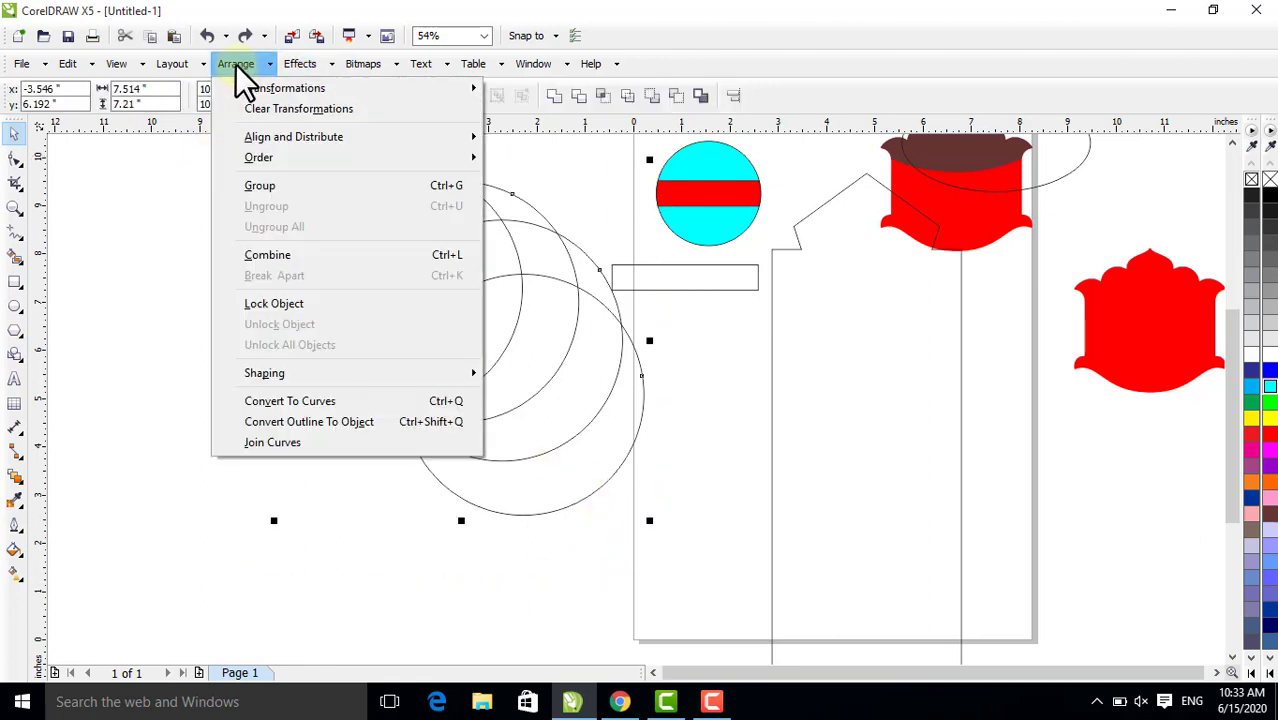
pyautogui.moveTo(448, 378)
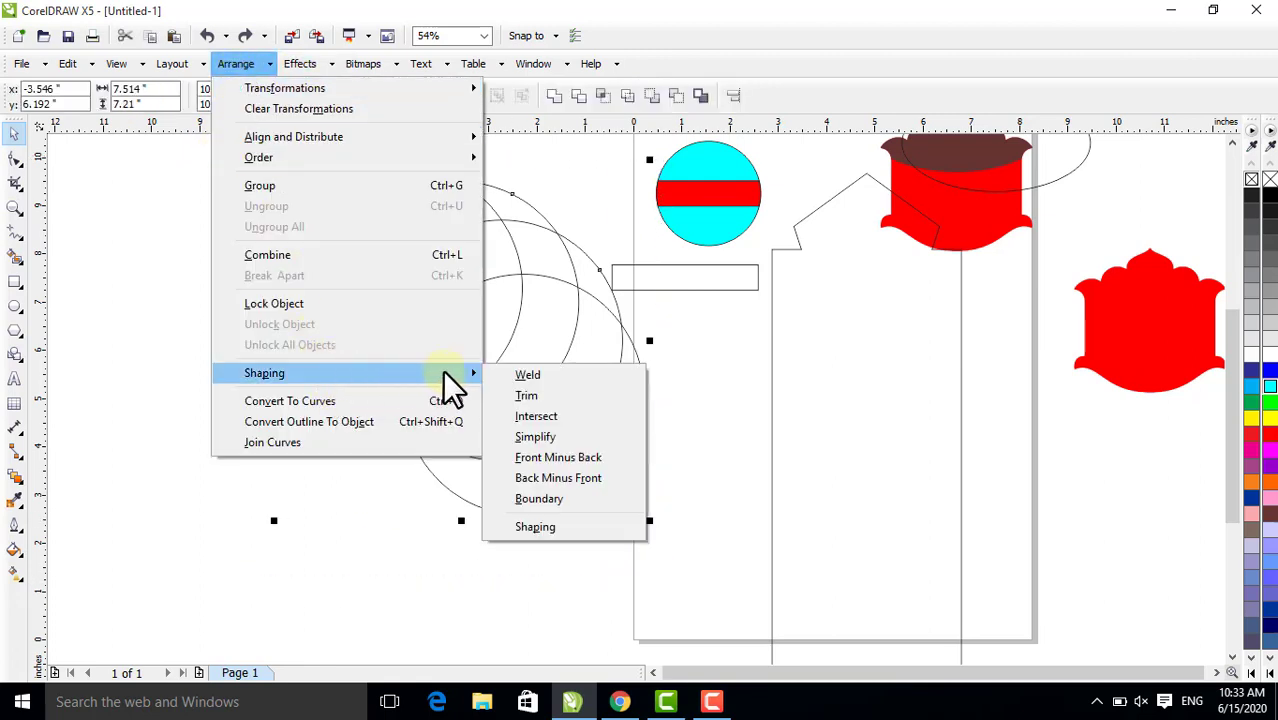
pyautogui.click(560, 457)
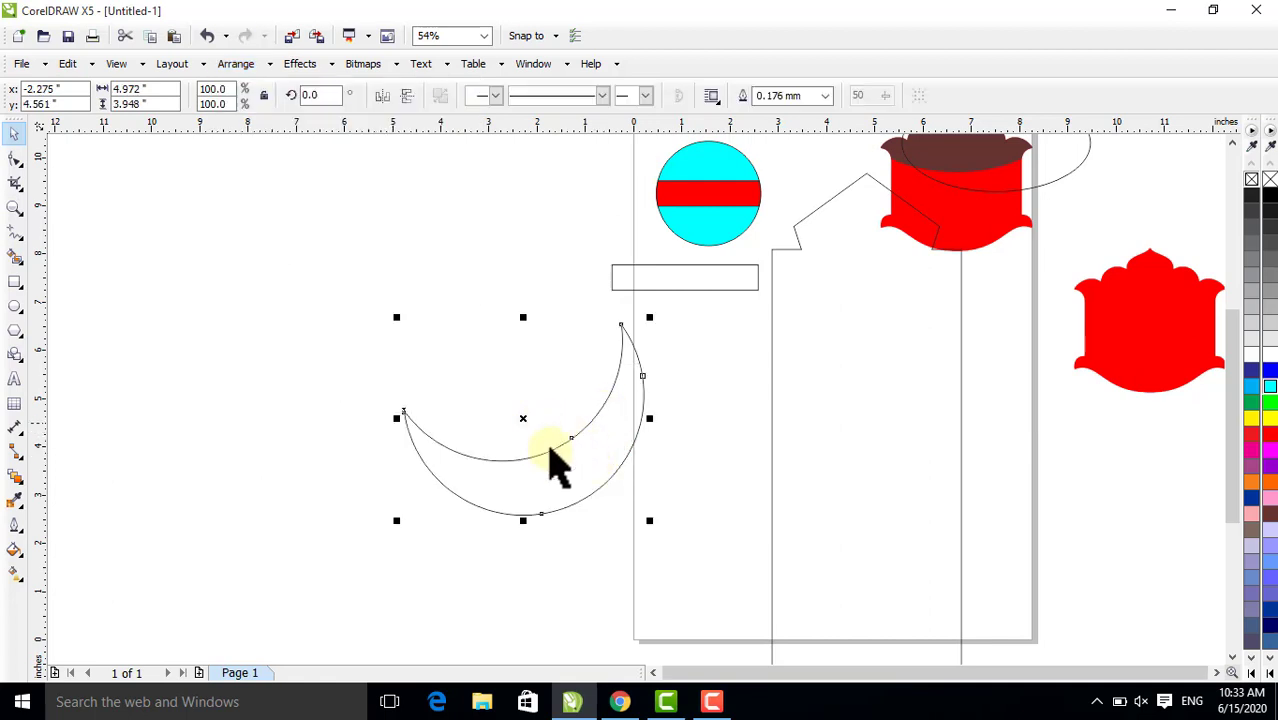
pyautogui.hotkey('ctrl', 'z')
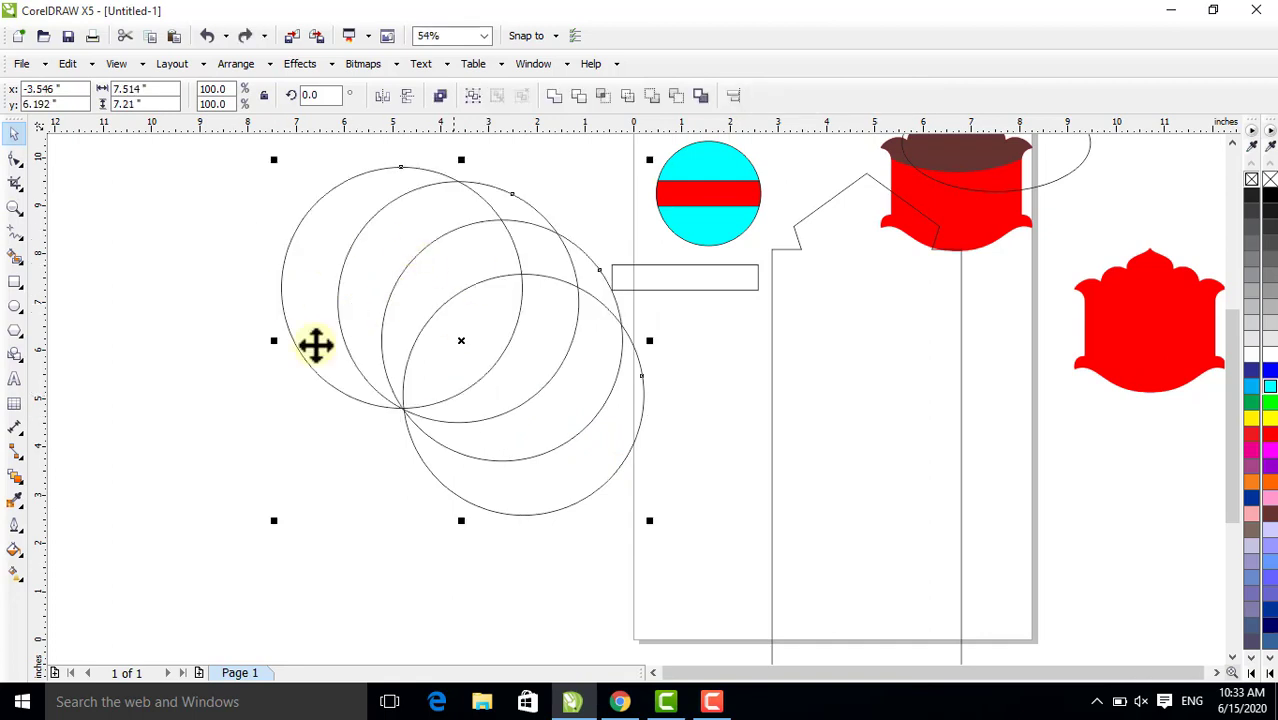
# Delete the four overlapping circles and draw a tall ellipse about 1.44 by 3.83 inches in the empty area beside the page
pyautogui.moveTo(234, 145); pyautogui.dragTo(662, 565)
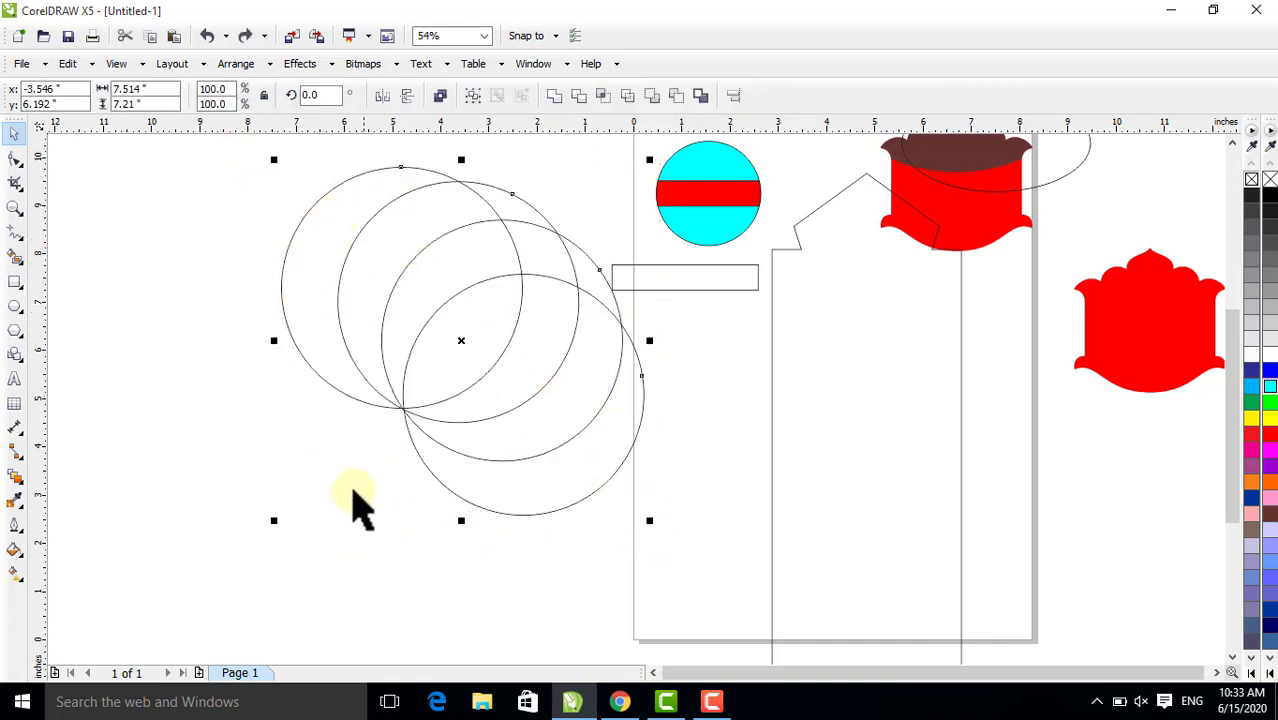
pyautogui.press('Delete')
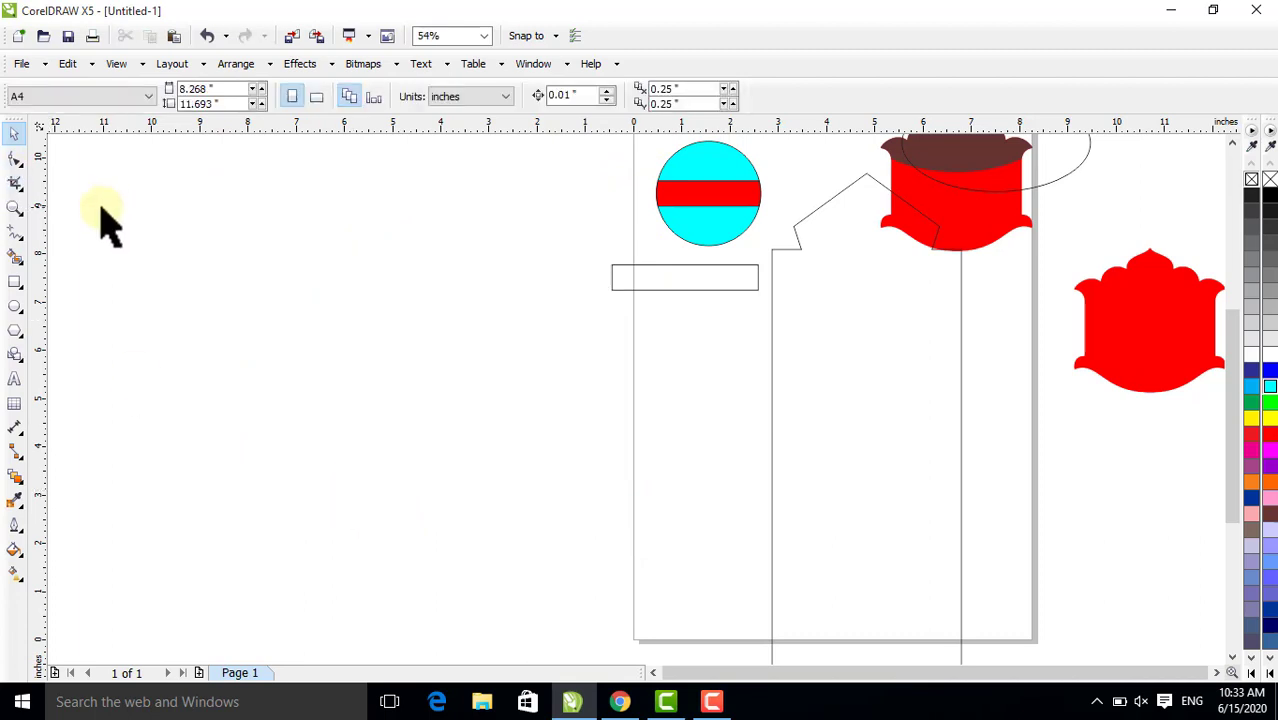
pyautogui.click(22, 306)
pyautogui.moveTo(128, 243); pyautogui.dragTo(212, 440)
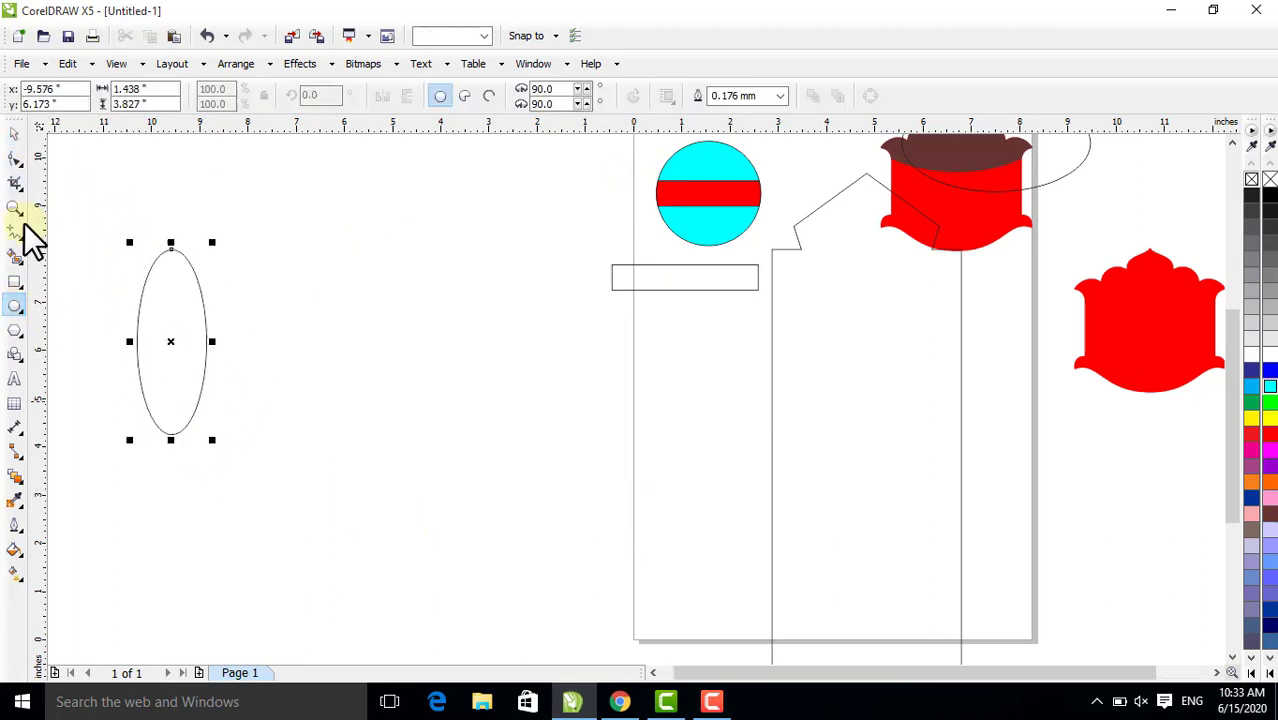
pyautogui.click(14, 133)
pyautogui.moveTo(170, 320); pyautogui.dragTo(290, 300)
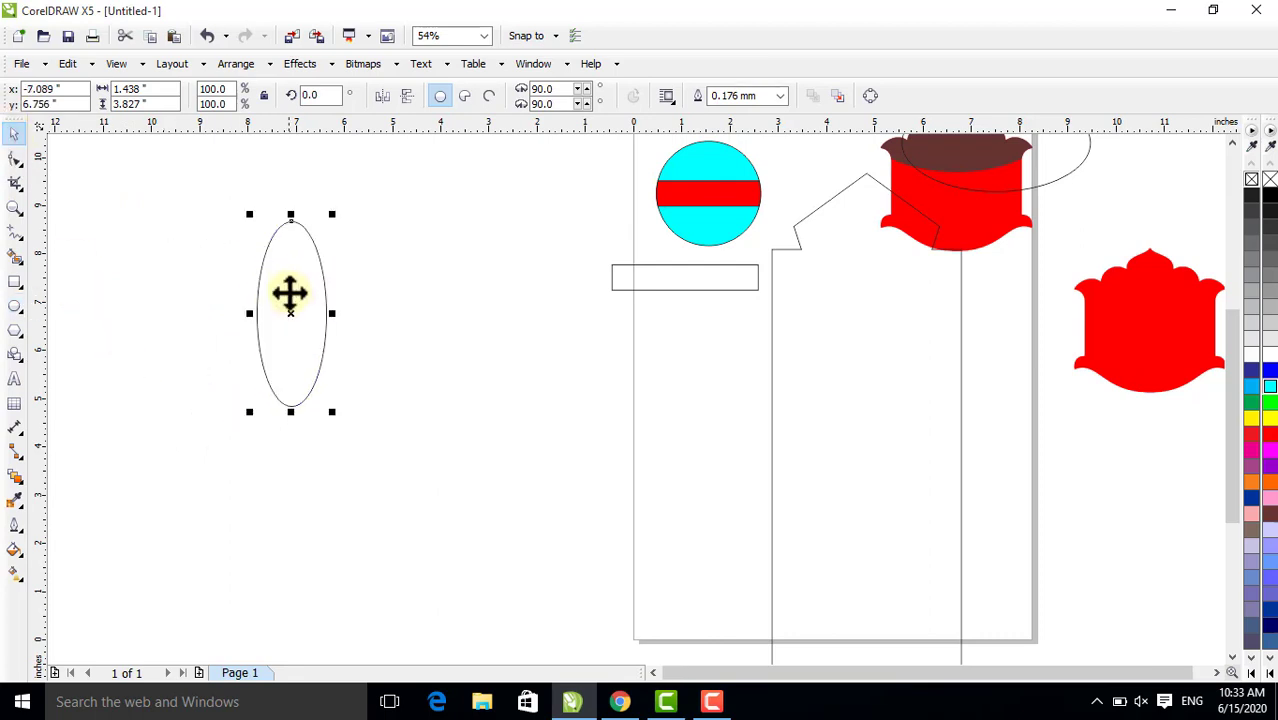
# Create a copy of the ellipse rotated to 345° around its bottom point, and repeat the rotation to form a full ring of petals
pyautogui.click(290, 313)
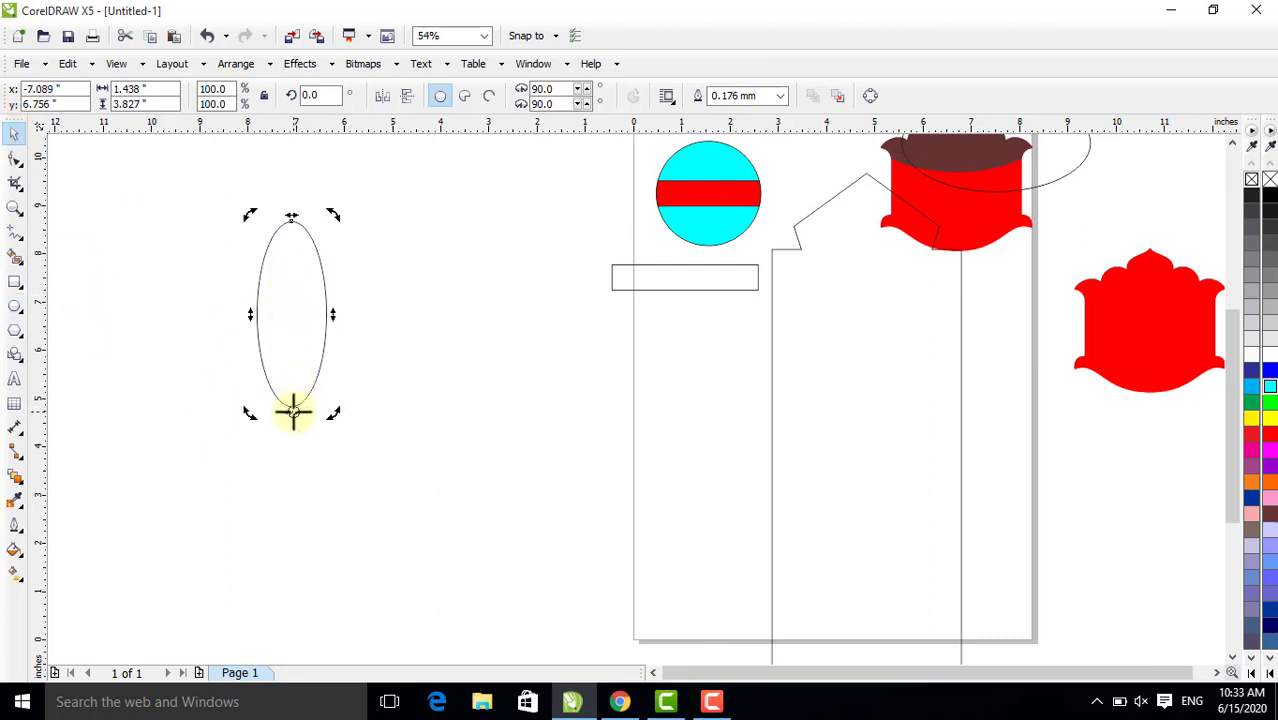
pyautogui.moveTo(337, 213); pyautogui.dragTo(380, 240)
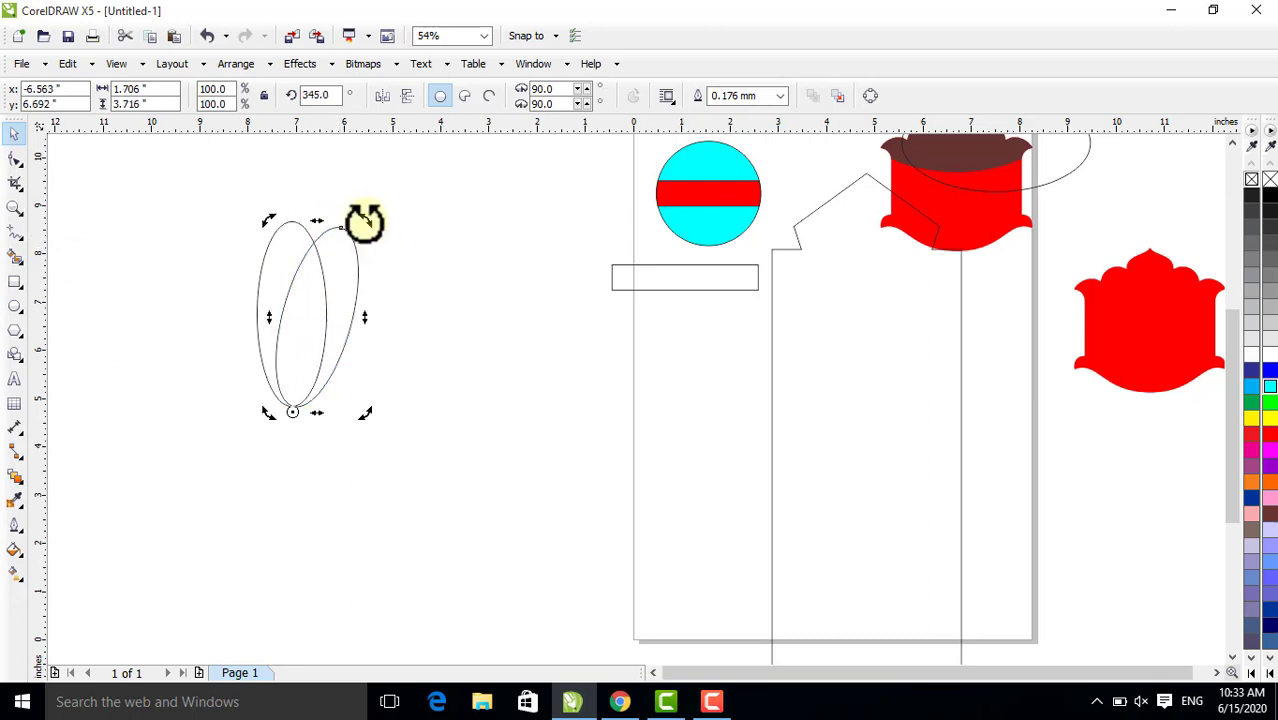
pyautogui.hotkey('ctrl', 'r')
pyautogui.hotkey('ctrl', 'r')
pyautogui.hotkey('ctrl', 'r')
pyautogui.hotkey('ctrl', 'r')
pyautogui.hotkey('ctrl', 'r')
pyautogui.hotkey('ctrl', 'r')
pyautogui.hotkey('ctrl', 'r')
pyautogui.hotkey('ctrl', 'r')
pyautogui.hotkey('ctrl', 'r')
pyautogui.hotkey('ctrl', 'r')
pyautogui.hotkey('ctrl', 'r')
pyautogui.hotkey('ctrl', 'r')
pyautogui.hotkey('ctrl', 'r')
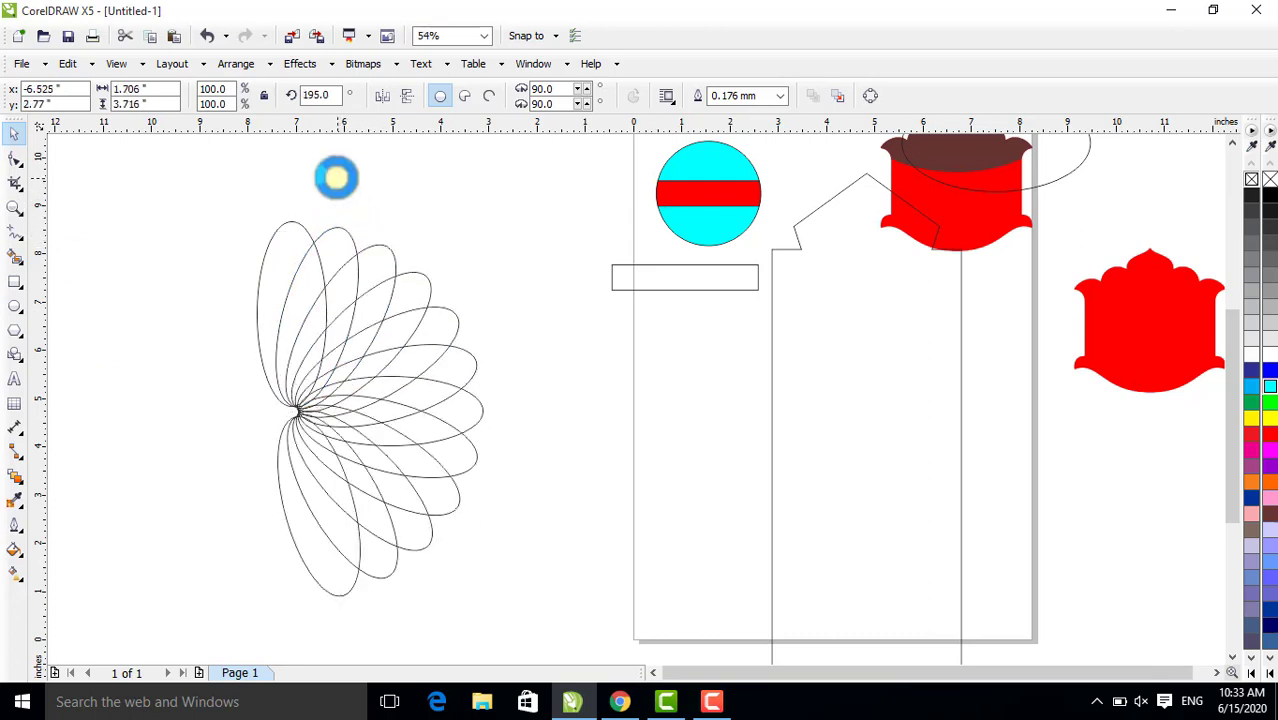
pyautogui.hotkey('ctrl', 'r')
pyautogui.hotkey('ctrl', 'r')
pyautogui.hotkey('ctrl', 'r')
pyautogui.hotkey('ctrl', 'r')
pyautogui.hotkey('ctrl', 'r')
pyautogui.hotkey('ctrl', 'r')
pyautogui.hotkey('ctrl', 'r')
pyautogui.hotkey('ctrl', 'r')
pyautogui.hotkey('ctrl', 'r')
pyautogui.hotkey('ctrl', 'r')
pyautogui.hotkey('ctrl', 'r')
pyautogui.hotkey('ctrl', 'r')
pyautogui.hotkey('ctrl', 'r')
pyautogui.hotkey('ctrl', 'r')
pyautogui.hotkey('ctrl', 'r')
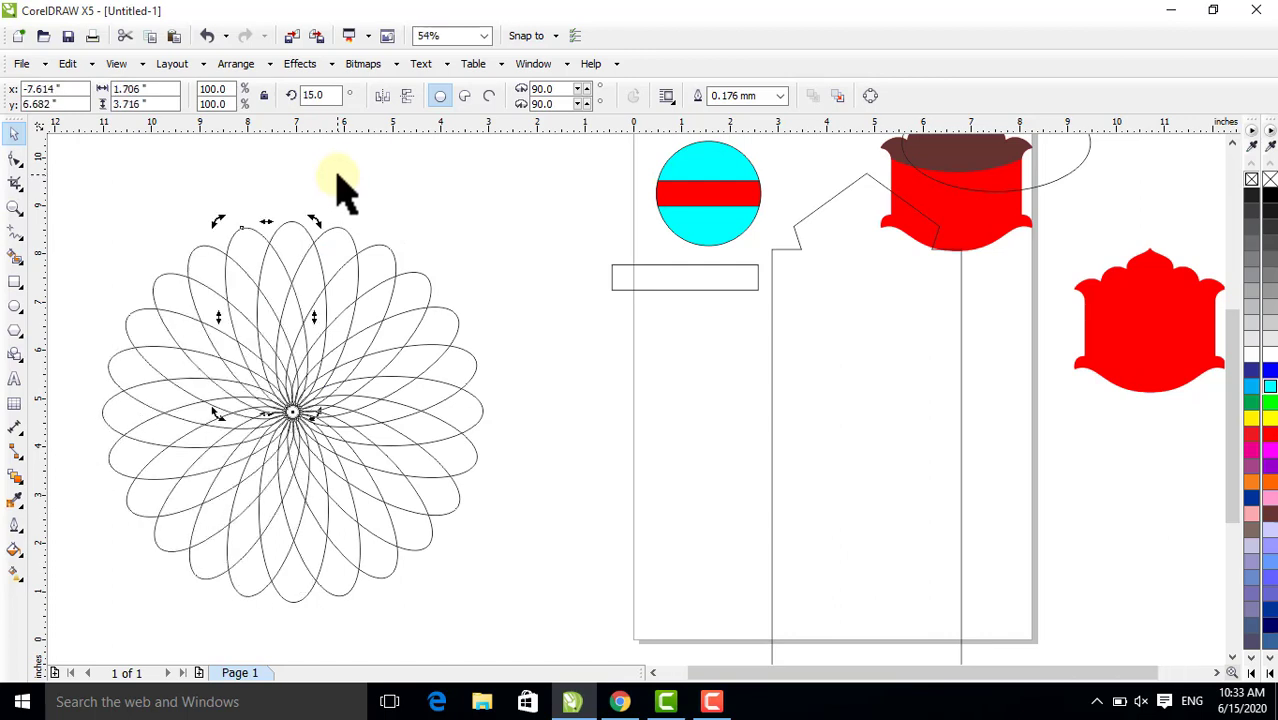
# Select the whole ring of ellipses and apply the Boundary shaping command to it
pyautogui.click(131, 213)
pyautogui.moveTo(77, 197); pyautogui.dragTo(562, 630)
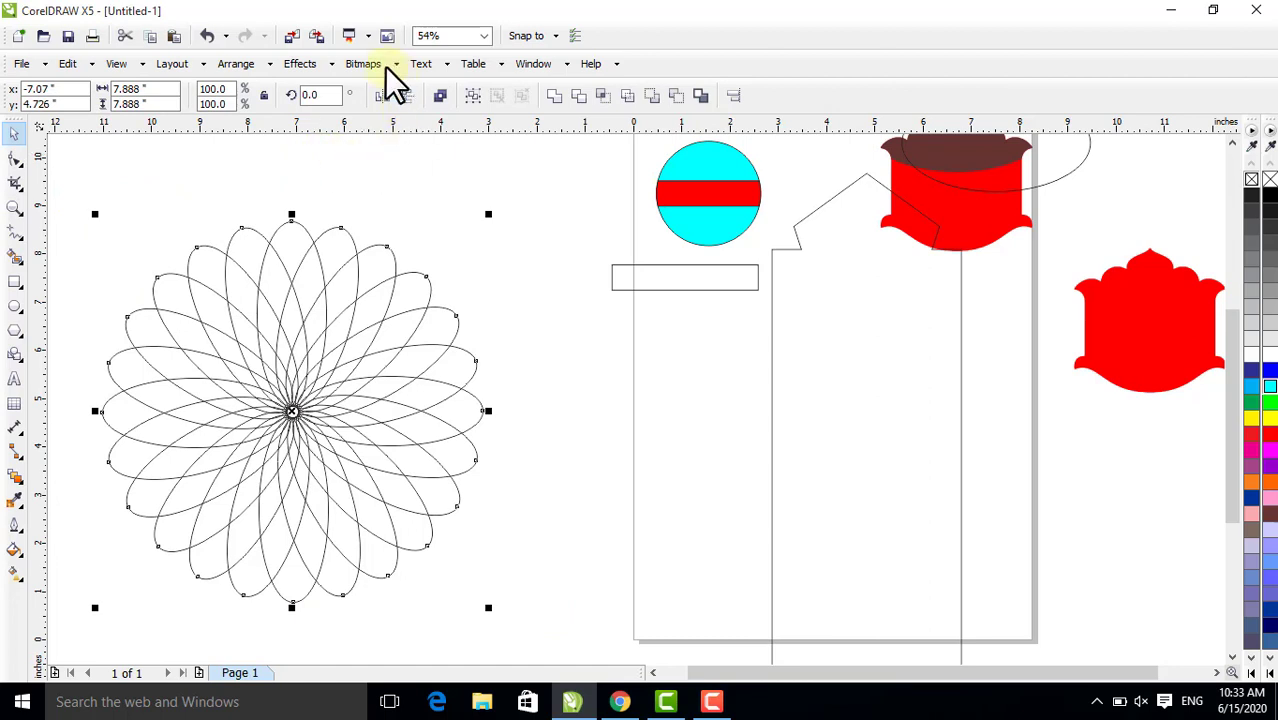
pyautogui.click(237, 66)
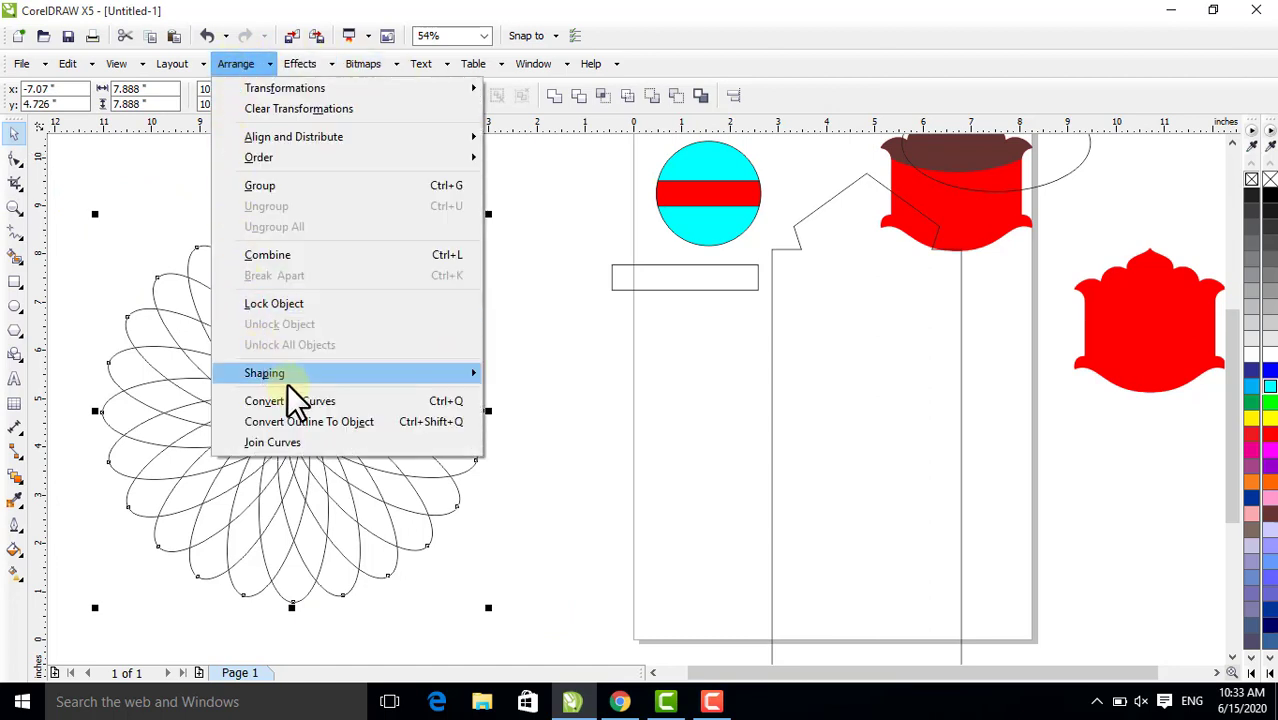
pyautogui.moveTo(298, 387)
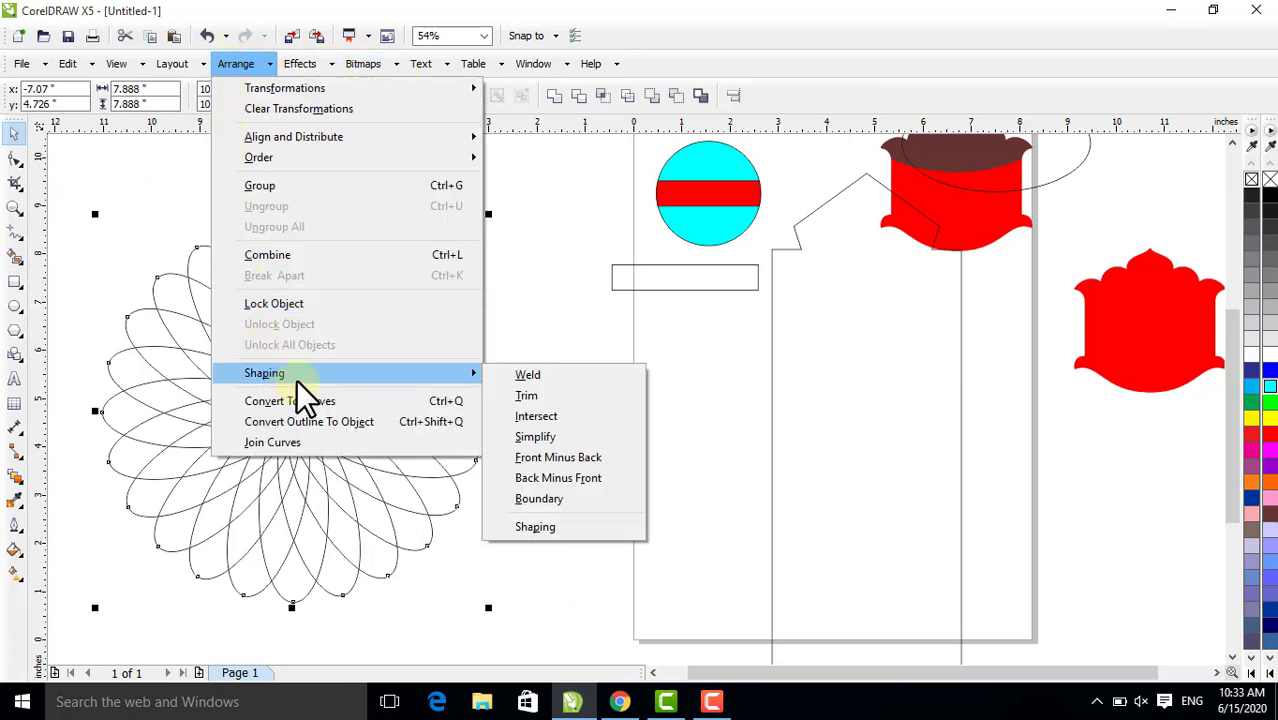
pyautogui.click(540, 499)
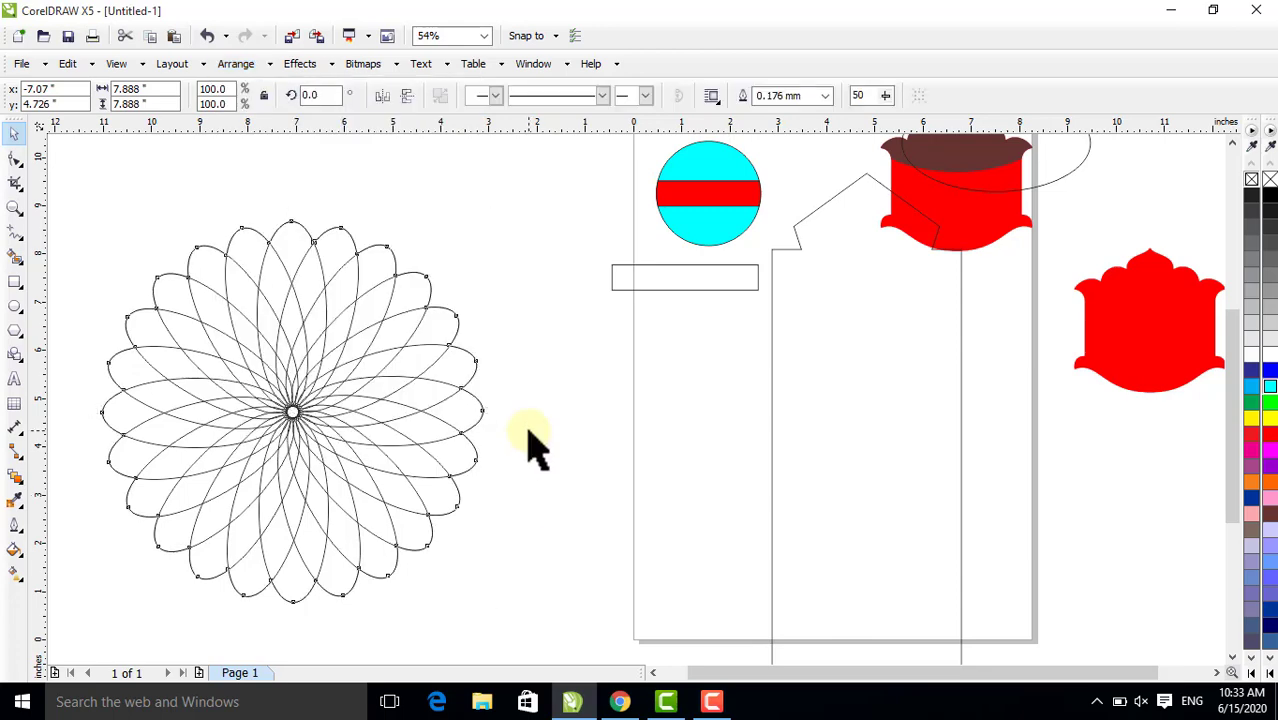
# Move the scalloped boundary outline off the ellipses, fill it red, and place it partly overlapping the ring of petals
pyautogui.click(531, 442)
pyautogui.moveTo(483, 418); pyautogui.dragTo(935, 470)
pyautogui.moveTo(700, 392); pyautogui.dragTo(637, 405)
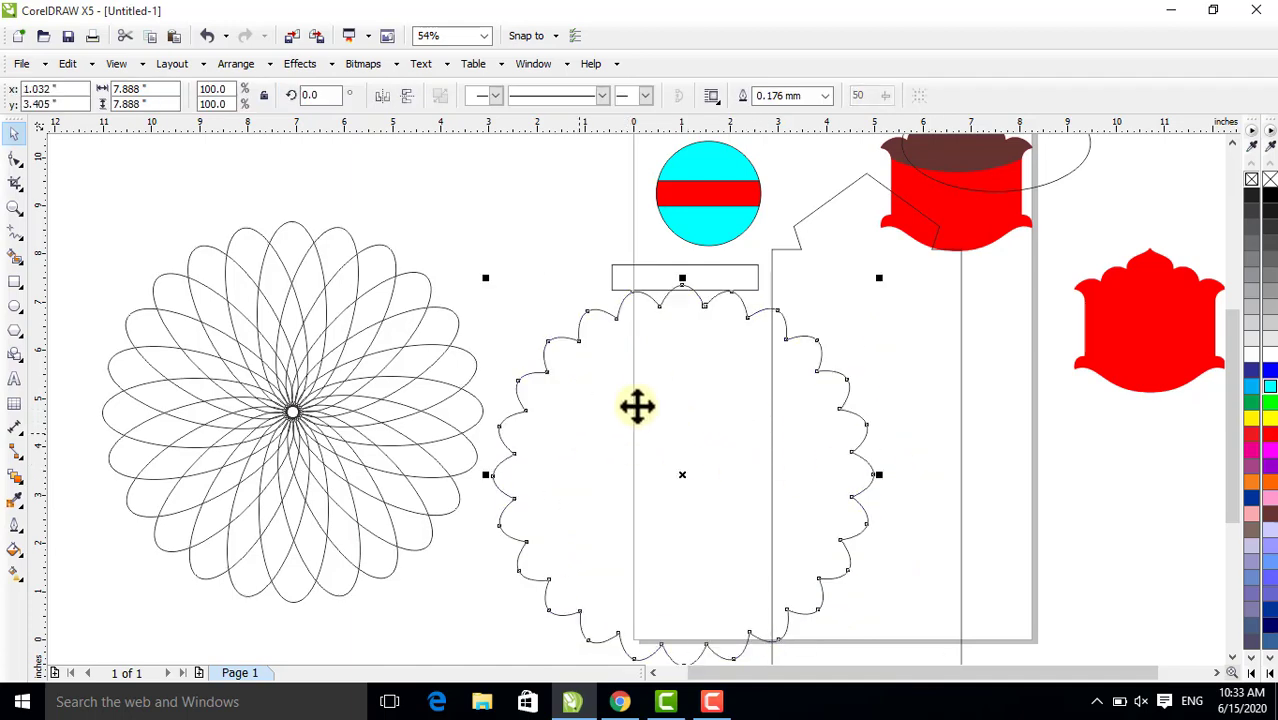
pyautogui.click(1270, 433)
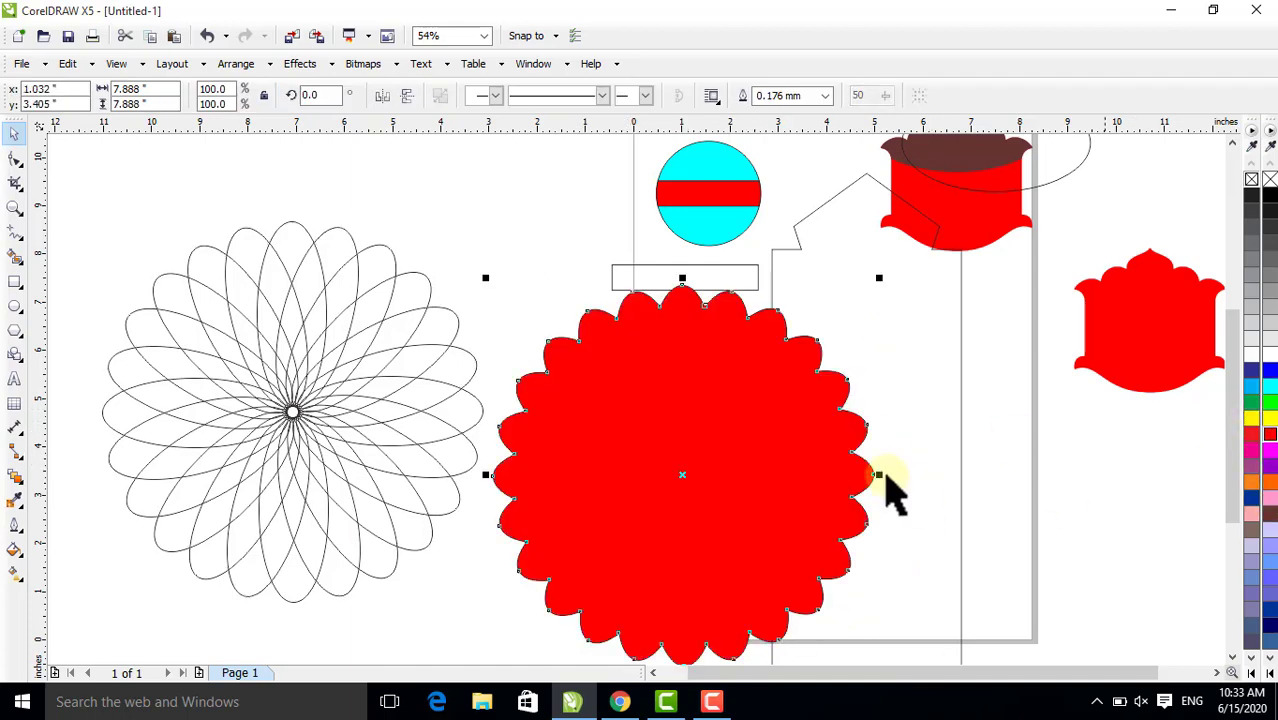
pyautogui.moveTo(739, 461); pyautogui.dragTo(662, 446)
pyautogui.moveTo(560, 452); pyautogui.dragTo(584, 453)
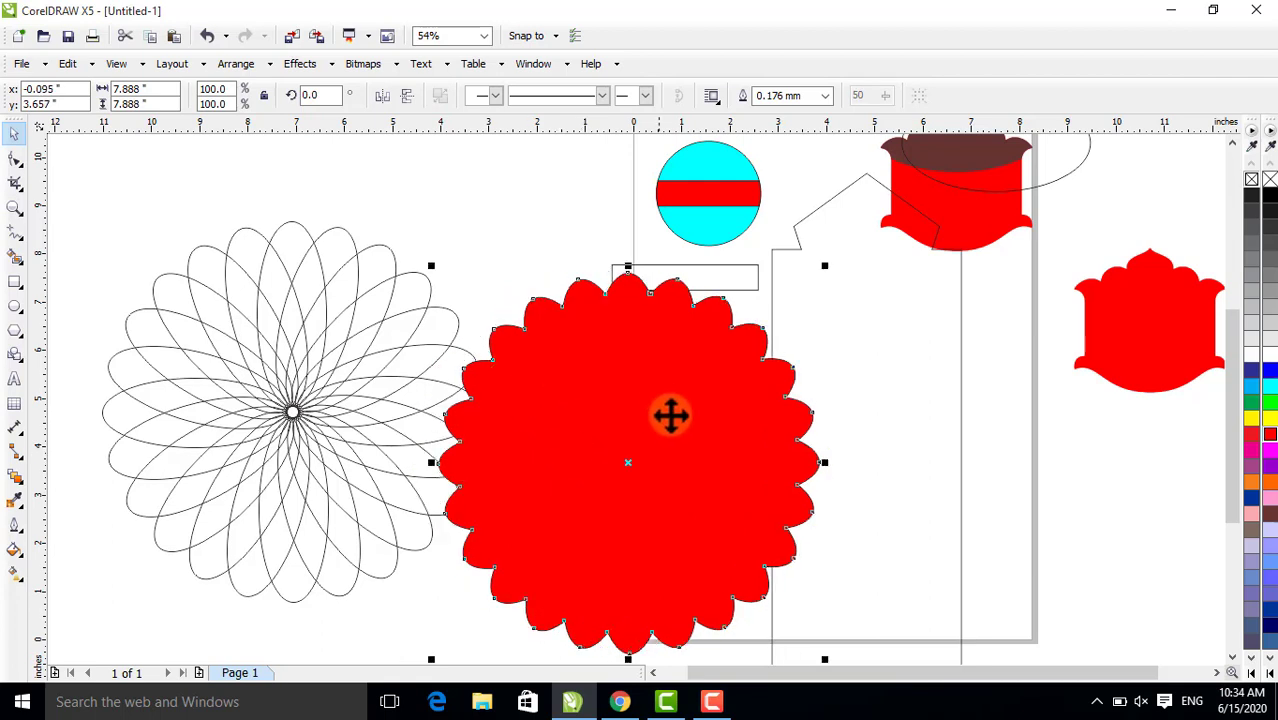
pyautogui.moveTo(544, 391); pyautogui.dragTo(413, 404)
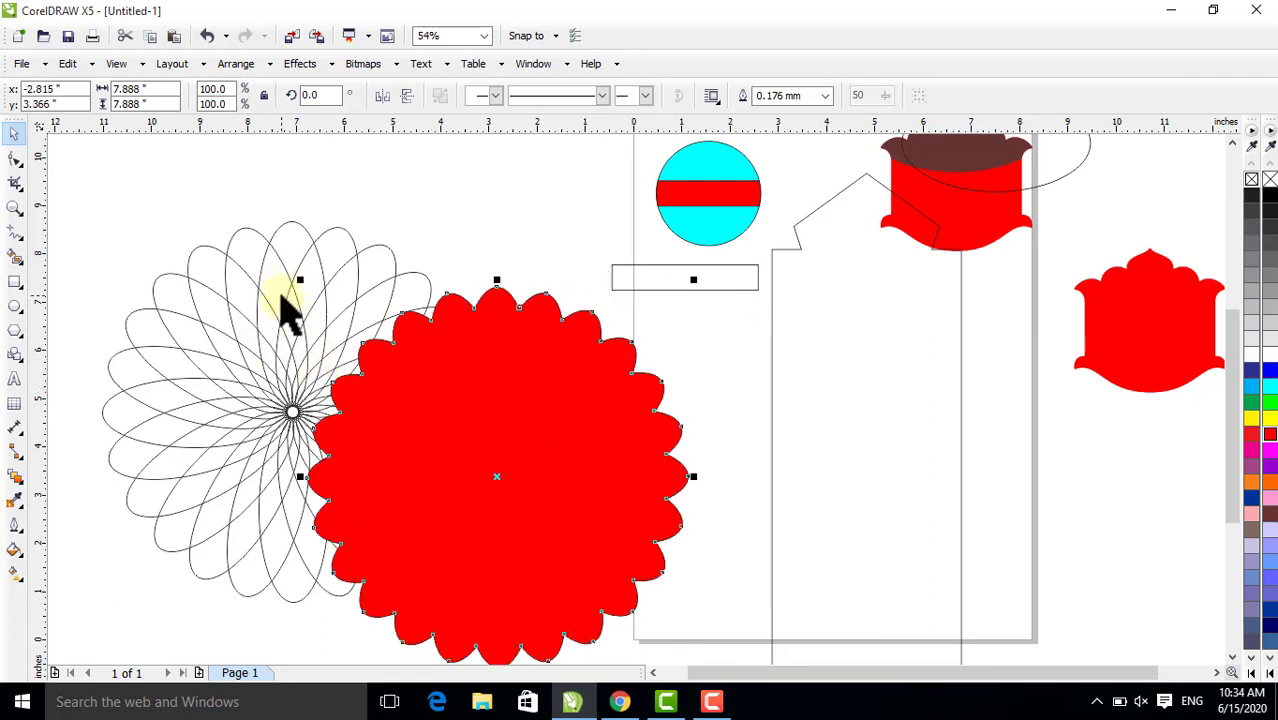
# Examine the nodes of the red scalloped shape with the Shape tool, and deselect the shape
pyautogui.press('F10')
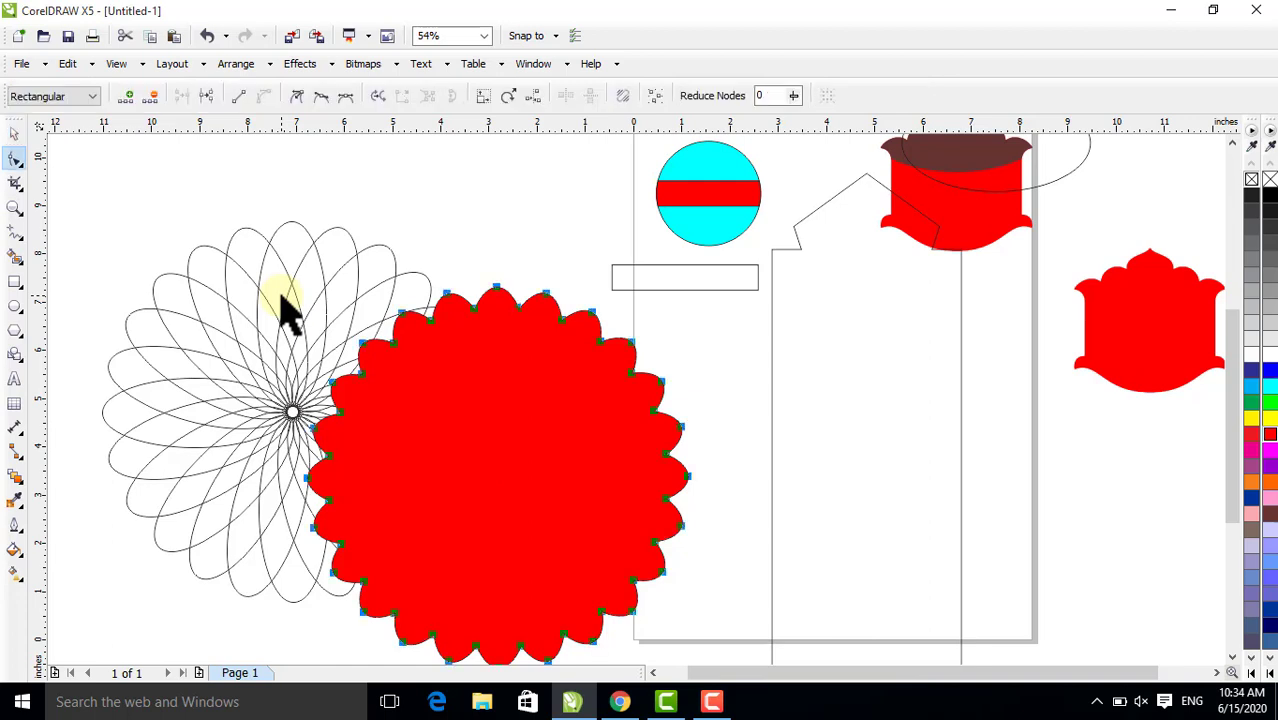
pyautogui.moveTo(282, 297); pyautogui.dragTo(31, 127)
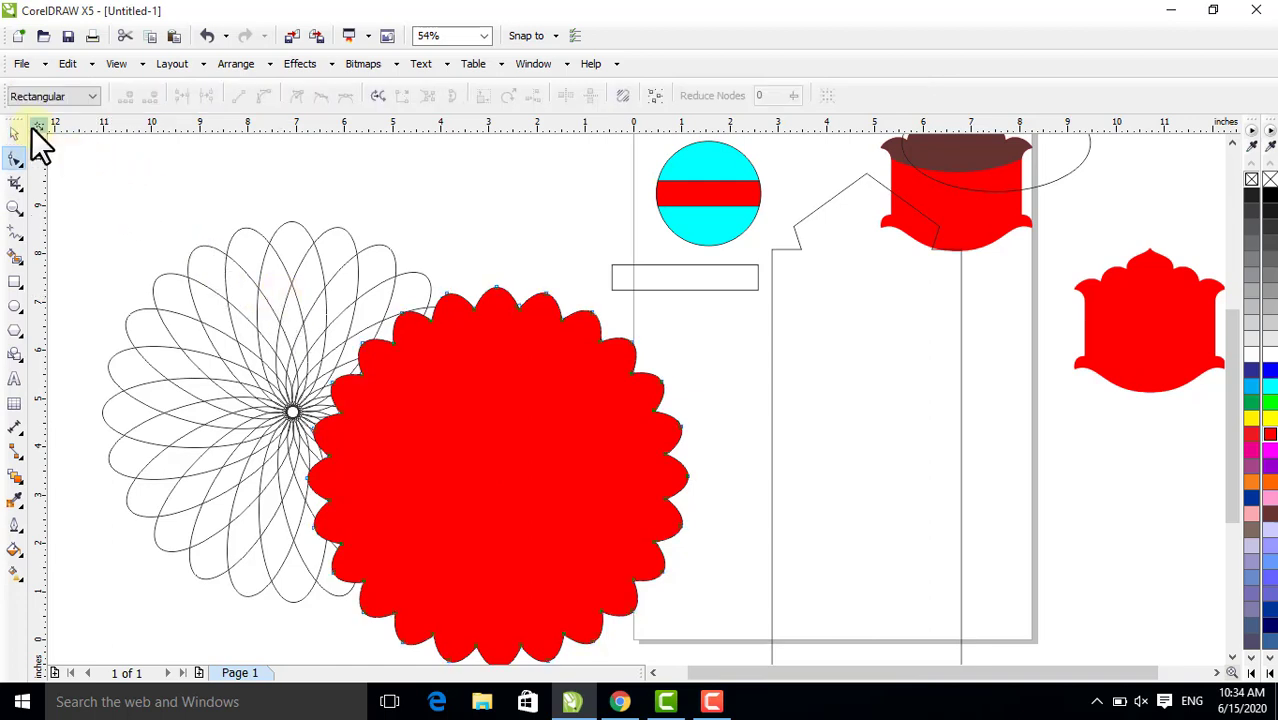
pyautogui.click(17, 137)
pyautogui.click(248, 185)
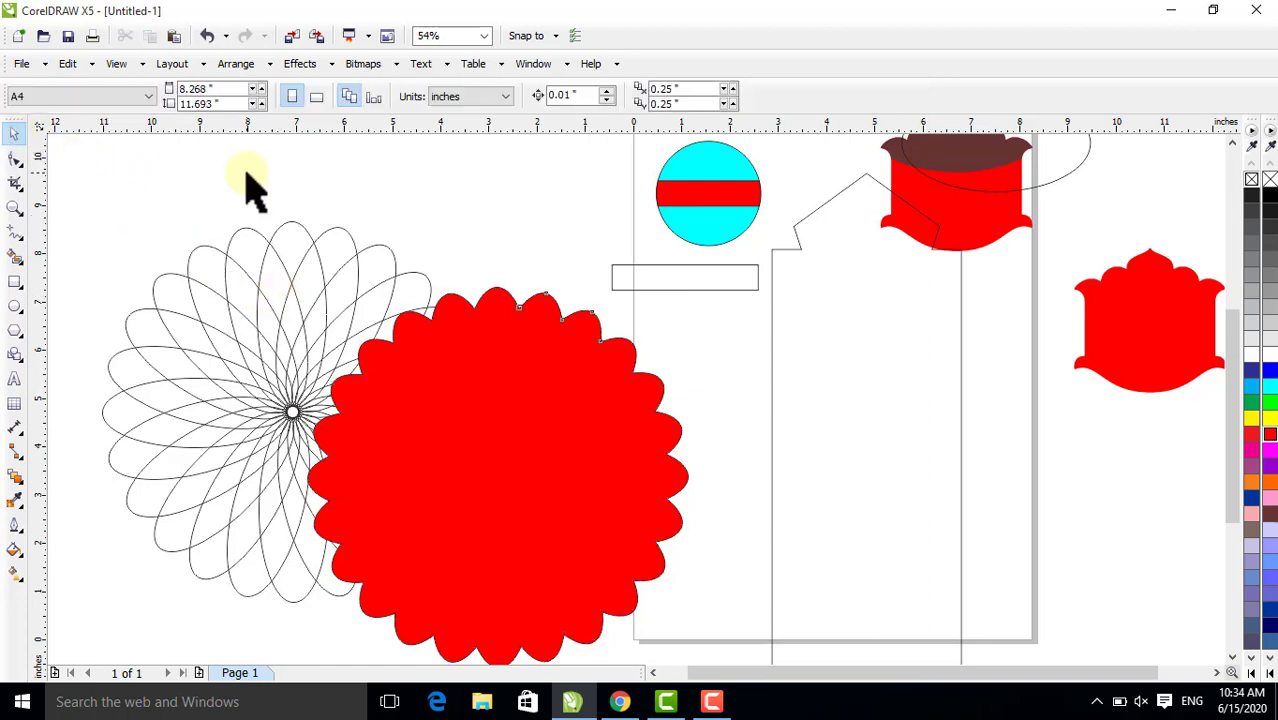
# Delete all the shapes except the red ornament, and place two copies of the ornament side by side on the upper page
pyautogui.hotkey('ctrl', 'a')
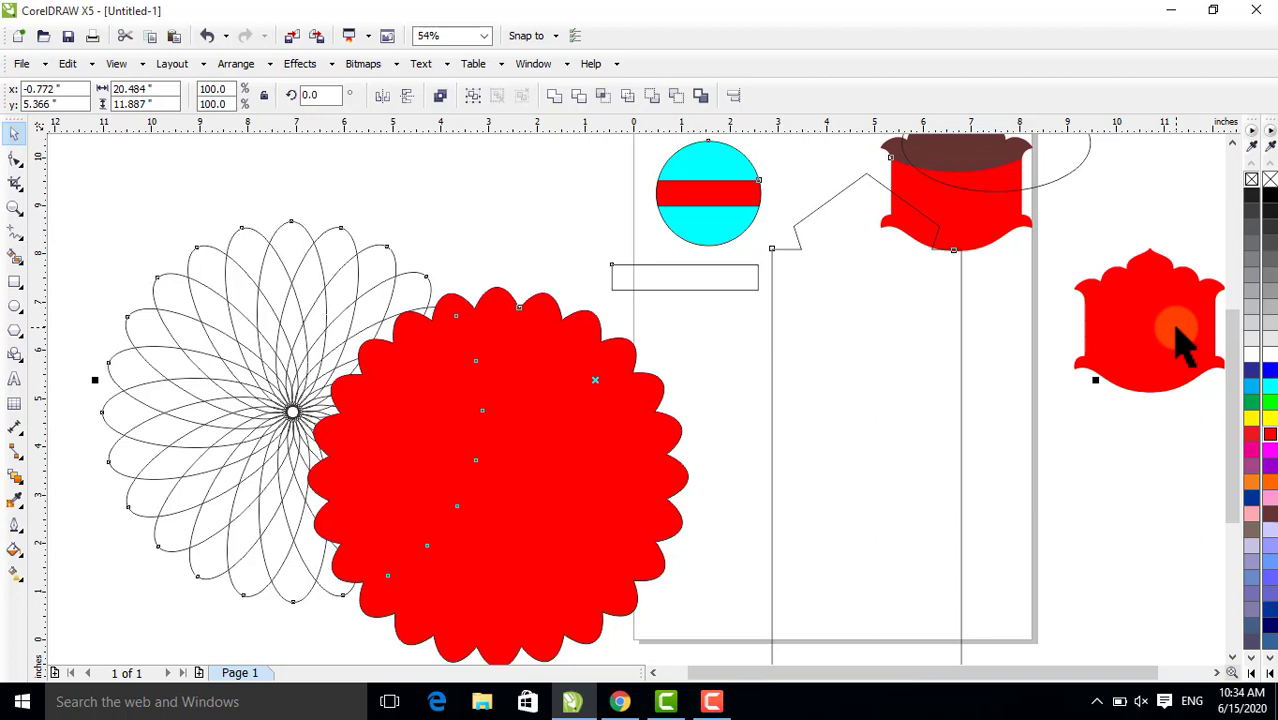
pyautogui.press('Delete')
pyautogui.moveTo(1170, 342); pyautogui.dragTo(721, 263)
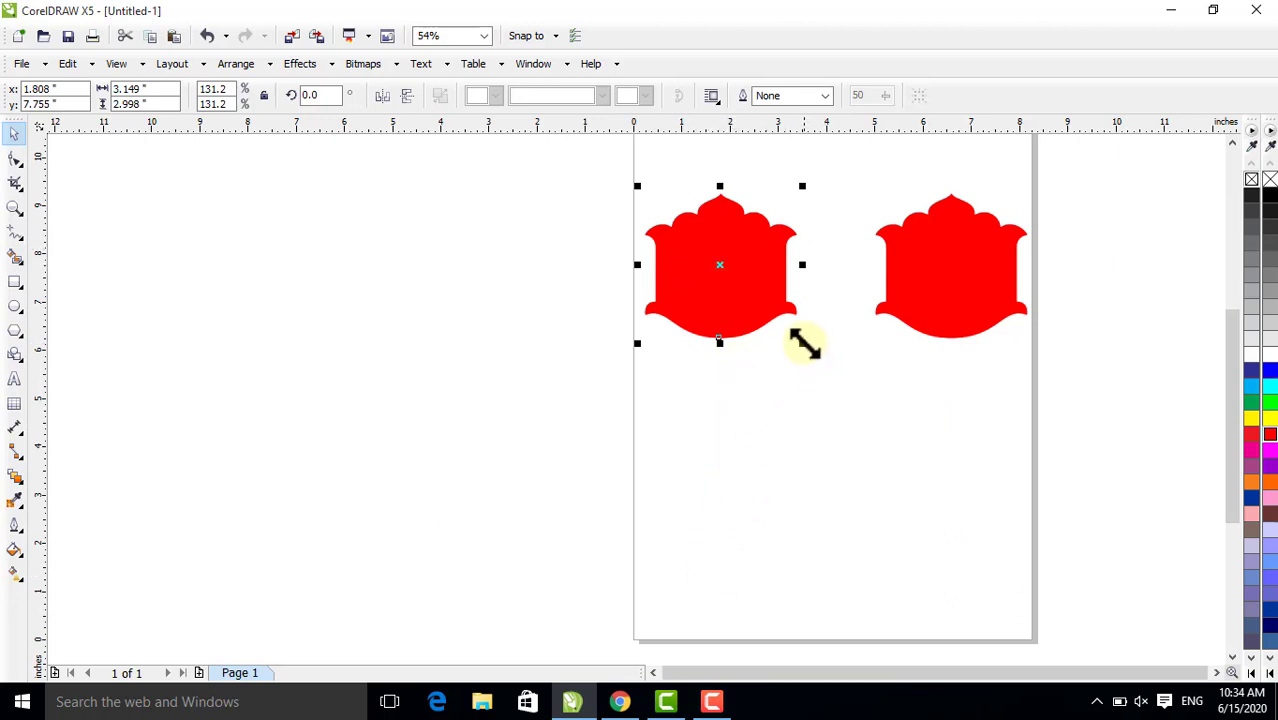
# Try enlarging the left ornament to about 8.1 by 7.7 inches and stretching its height to about 8 inches, undoing each change
pyautogui.moveTo(804, 343); pyautogui.dragTo(1043, 571)
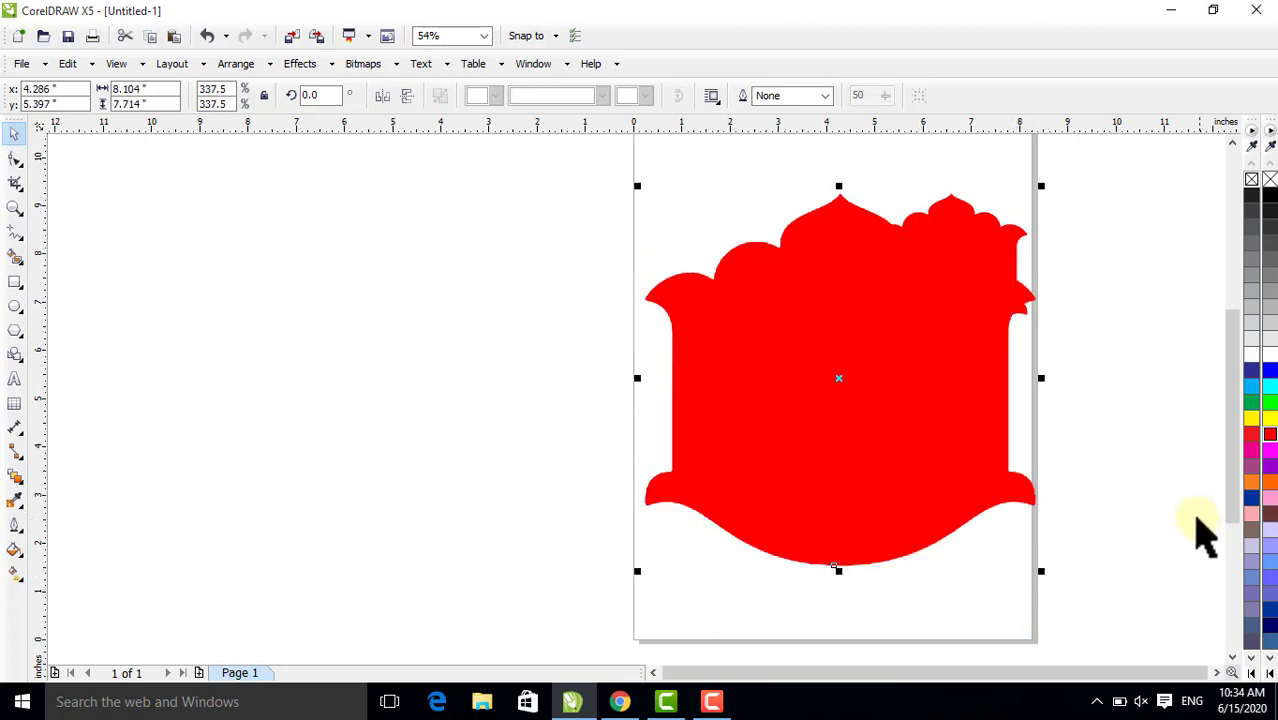
pyautogui.hotkey('ctrl', 'z')
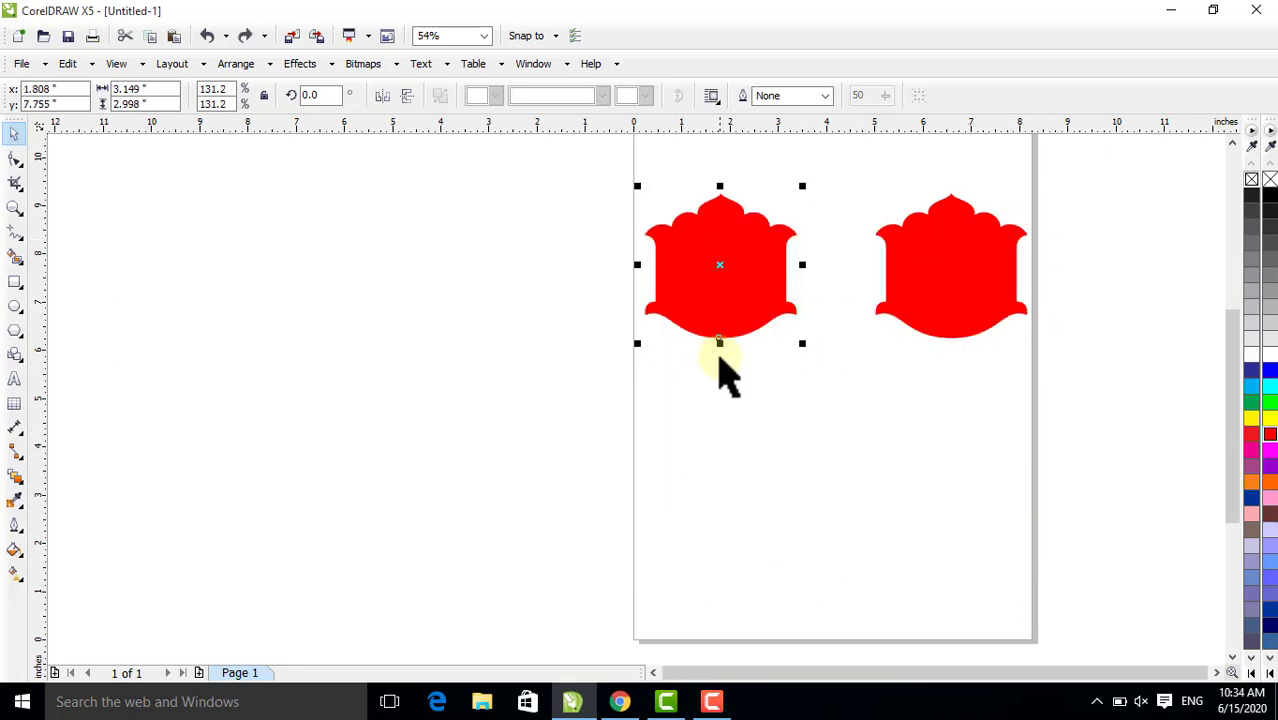
pyautogui.moveTo(717, 343); pyautogui.dragTo(720, 585)
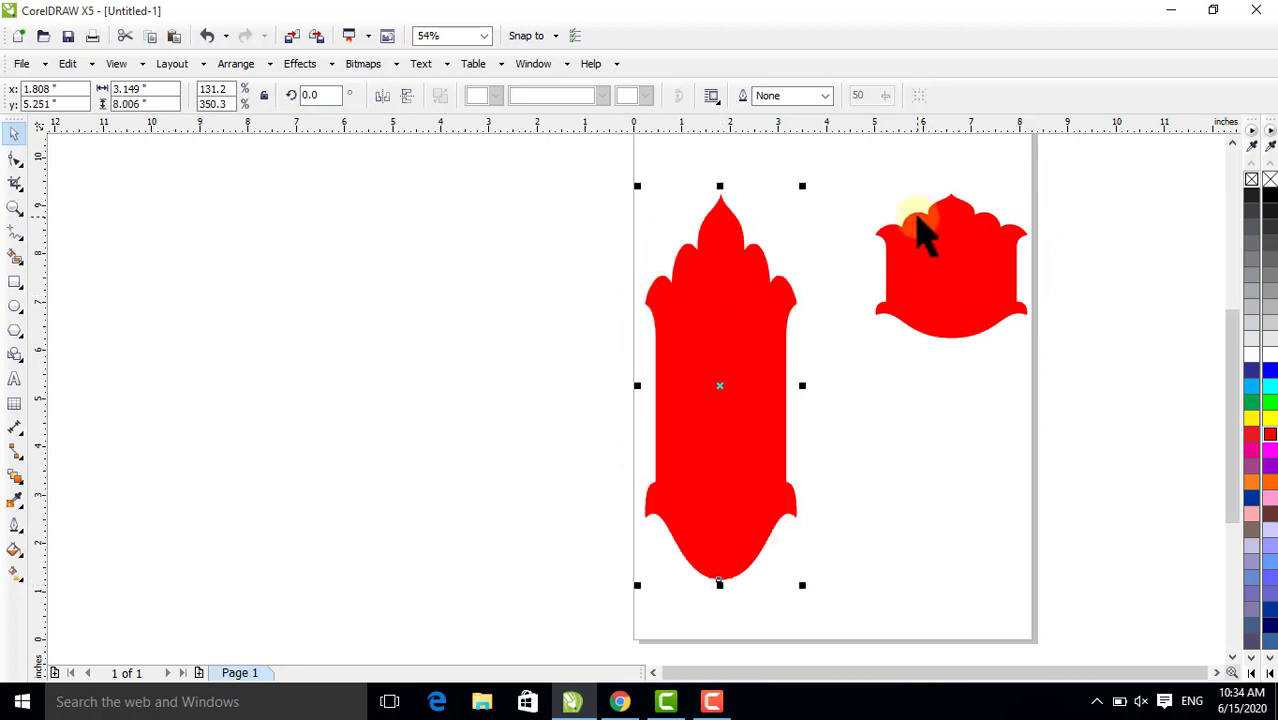
pyautogui.hotkey('ctrl', 'z')
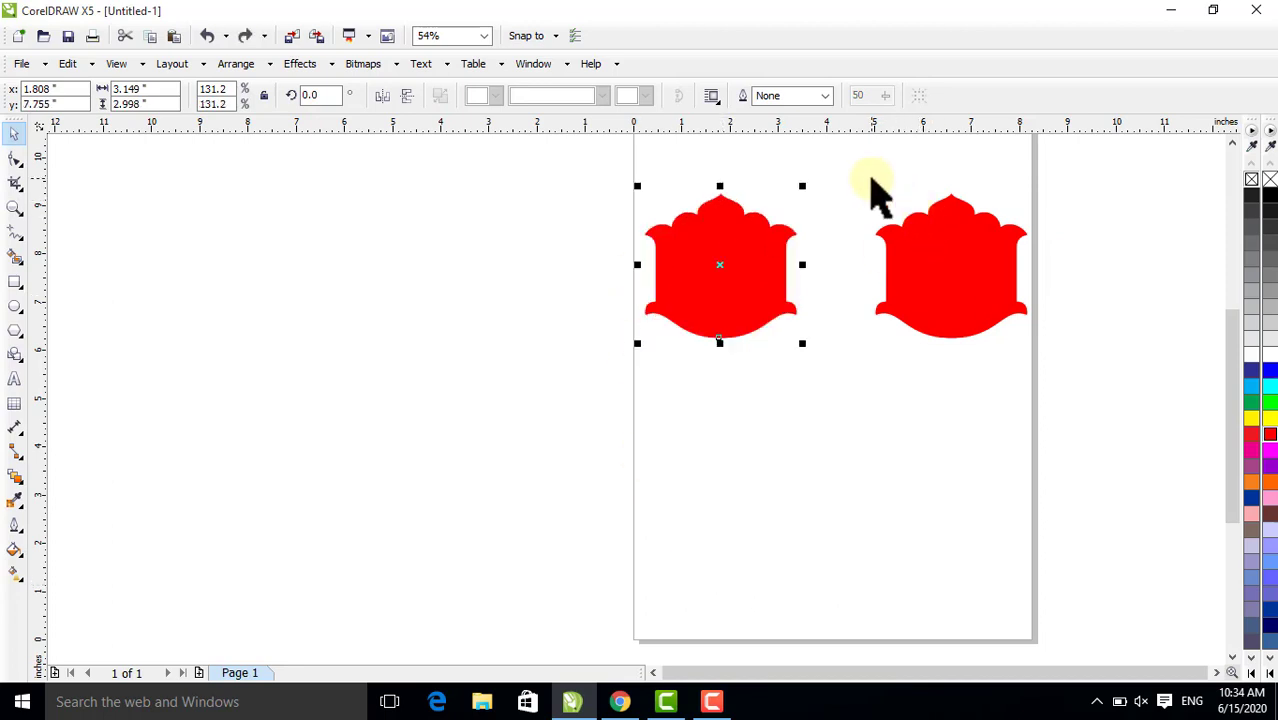
pyautogui.click(579, 270)
pyautogui.click(710, 268)
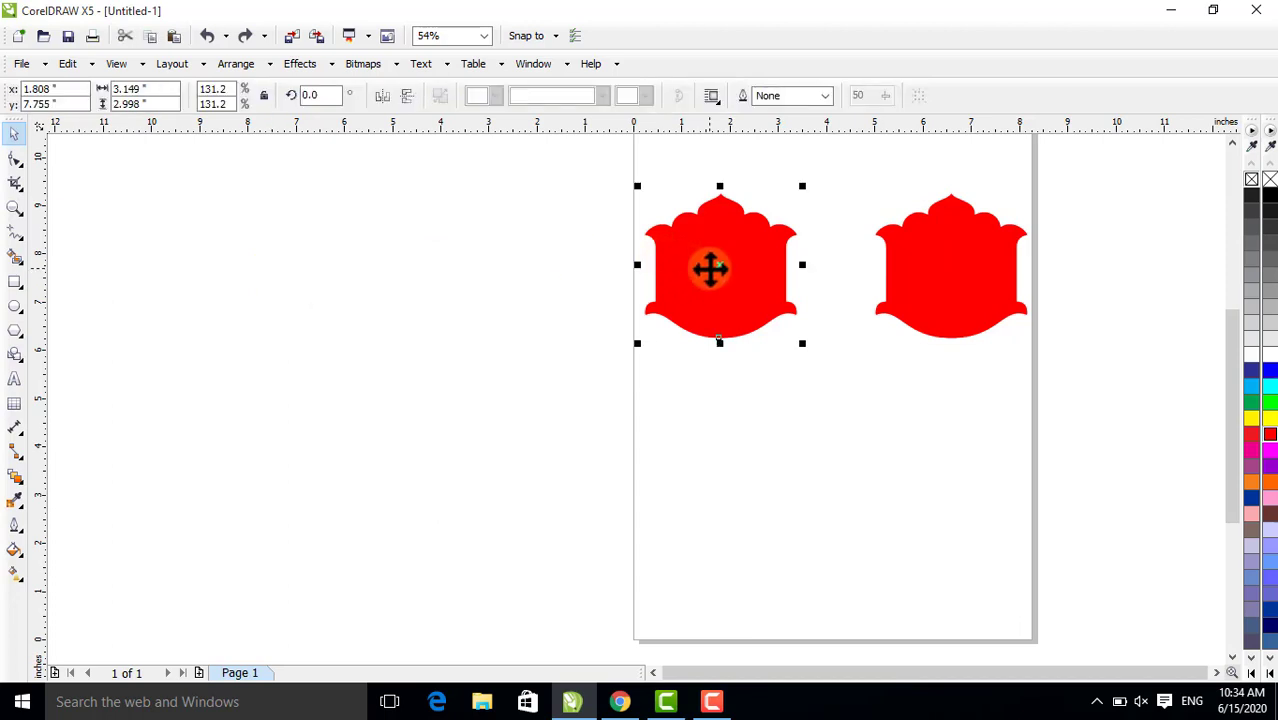
pyautogui.click(620, 290)
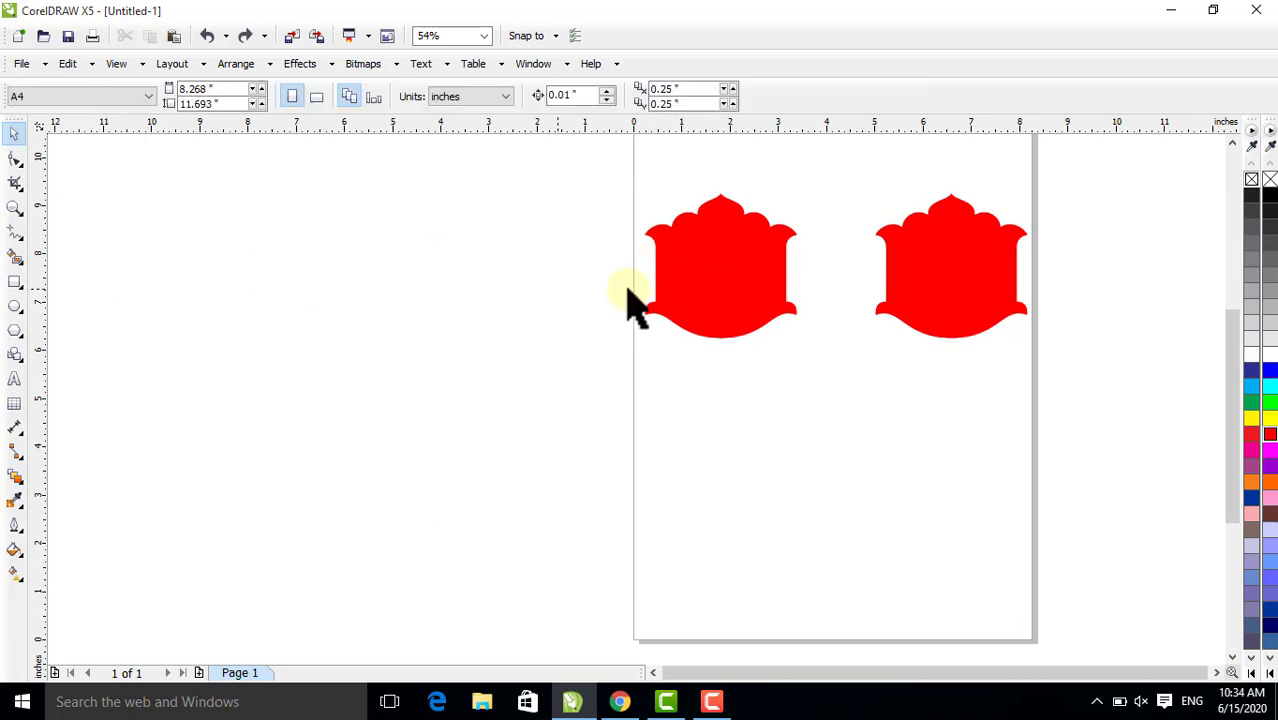
pyautogui.click(707, 296)
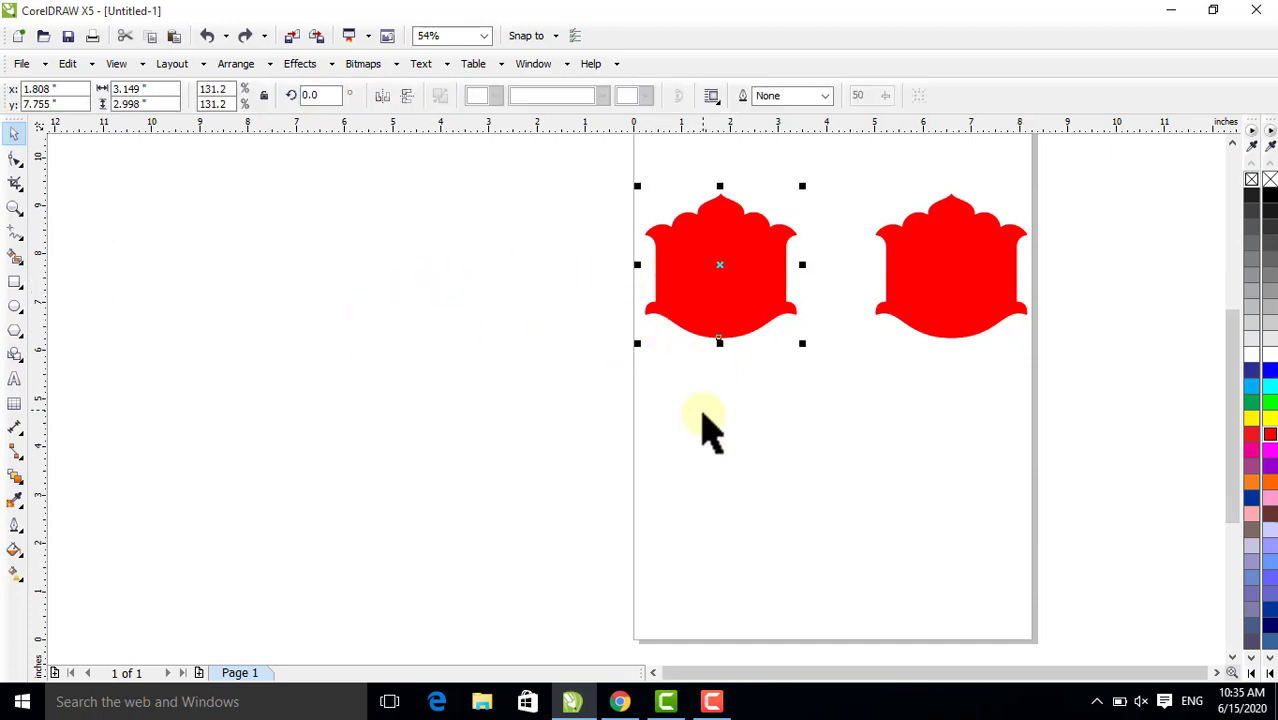
# Add a horizontal guideline at about 1.95 inches across the lower page, and select the left ornament
pyautogui.click(838, 546)
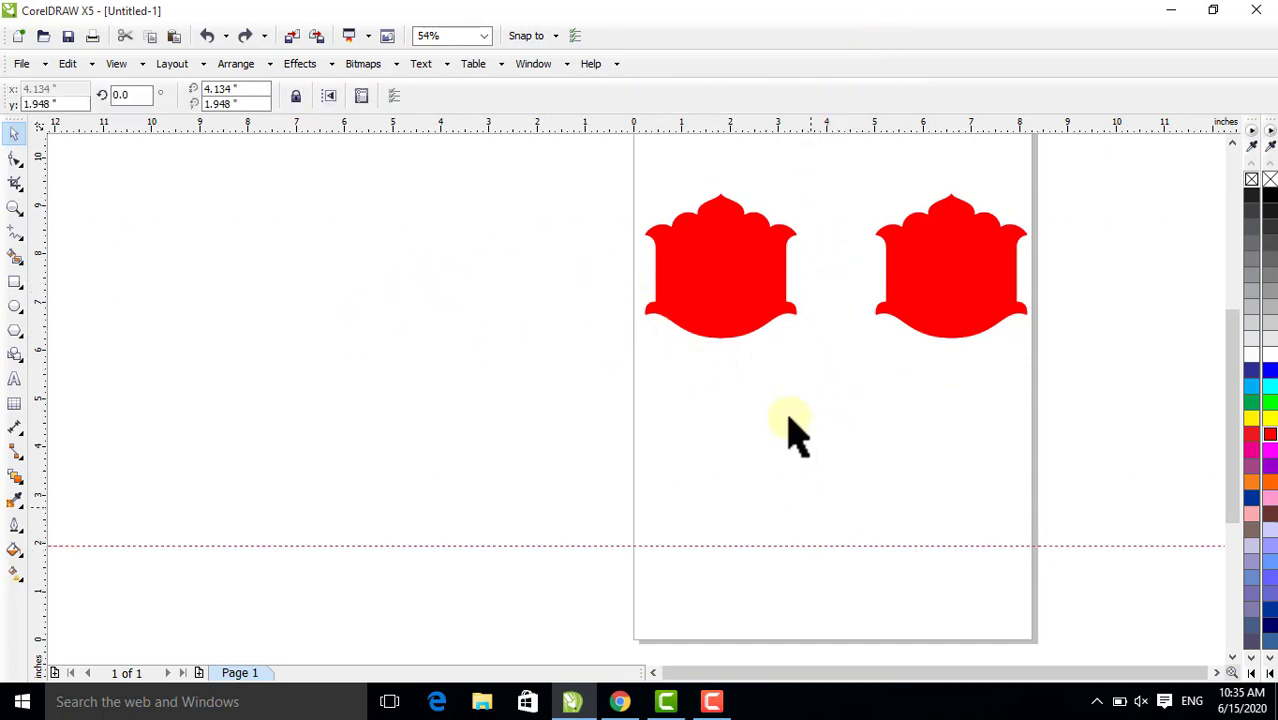
pyautogui.click(682, 322)
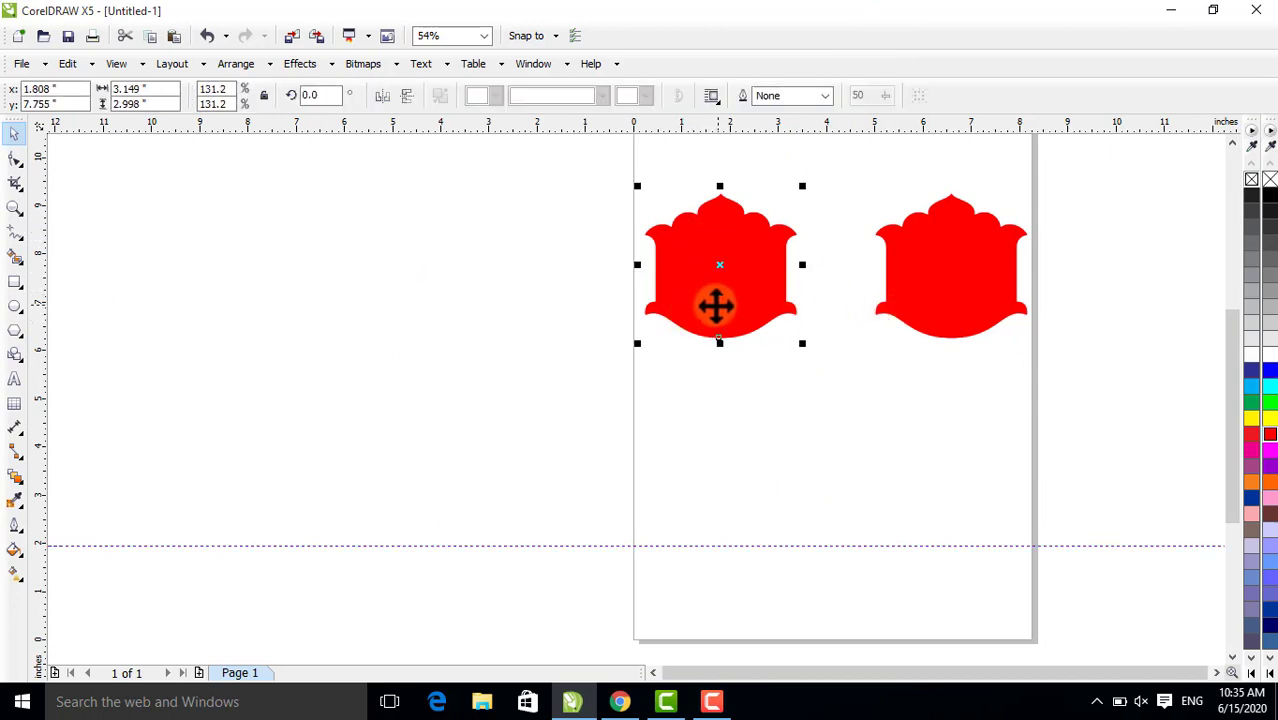
pyautogui.click(428, 268)
pyautogui.click(718, 272)
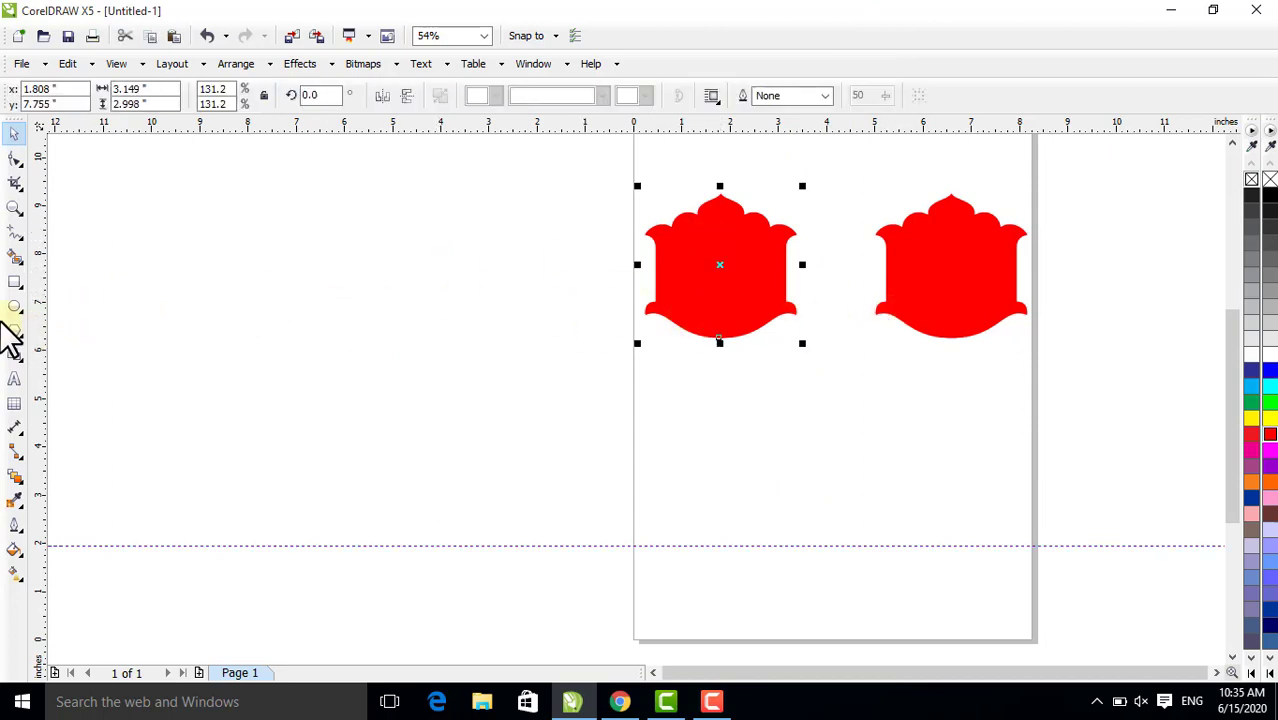
# Draw a rectangle about 4.06 by 1.65 inches over the lower part of the left ornament
pyautogui.click(11, 285)
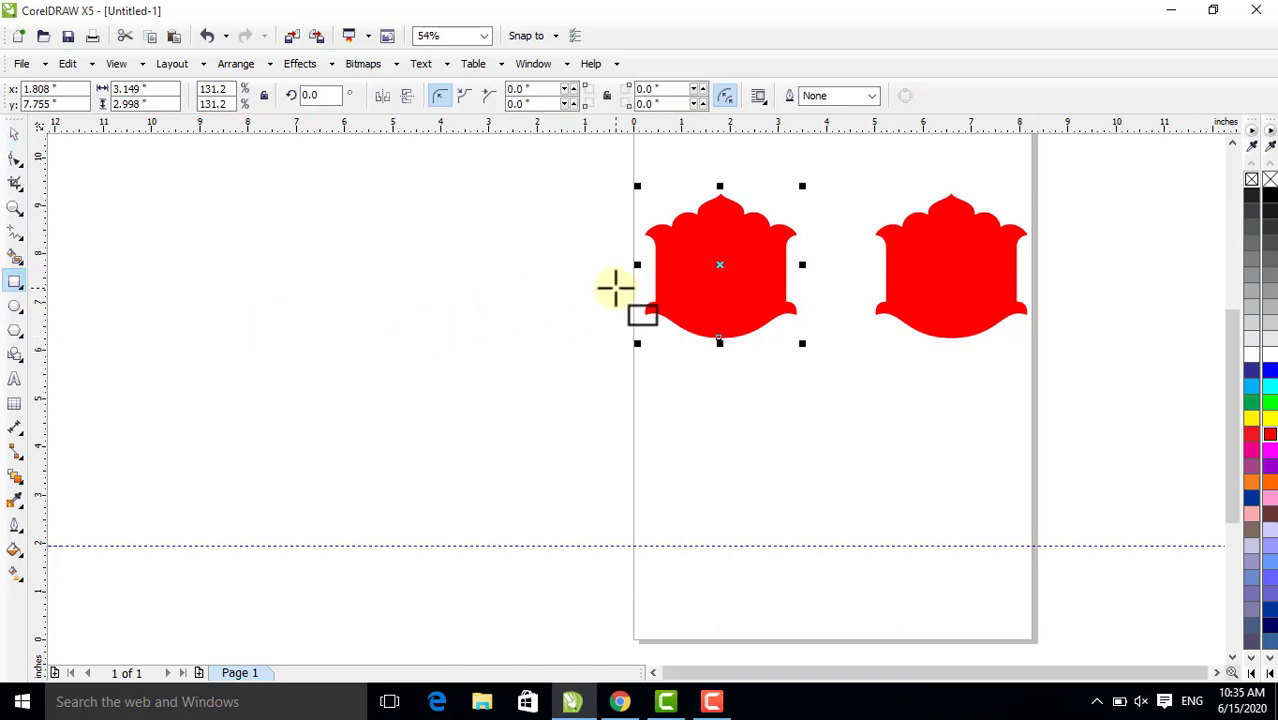
pyautogui.moveTo(616, 288); pyautogui.dragTo(812, 368)
pyautogui.click(15, 134)
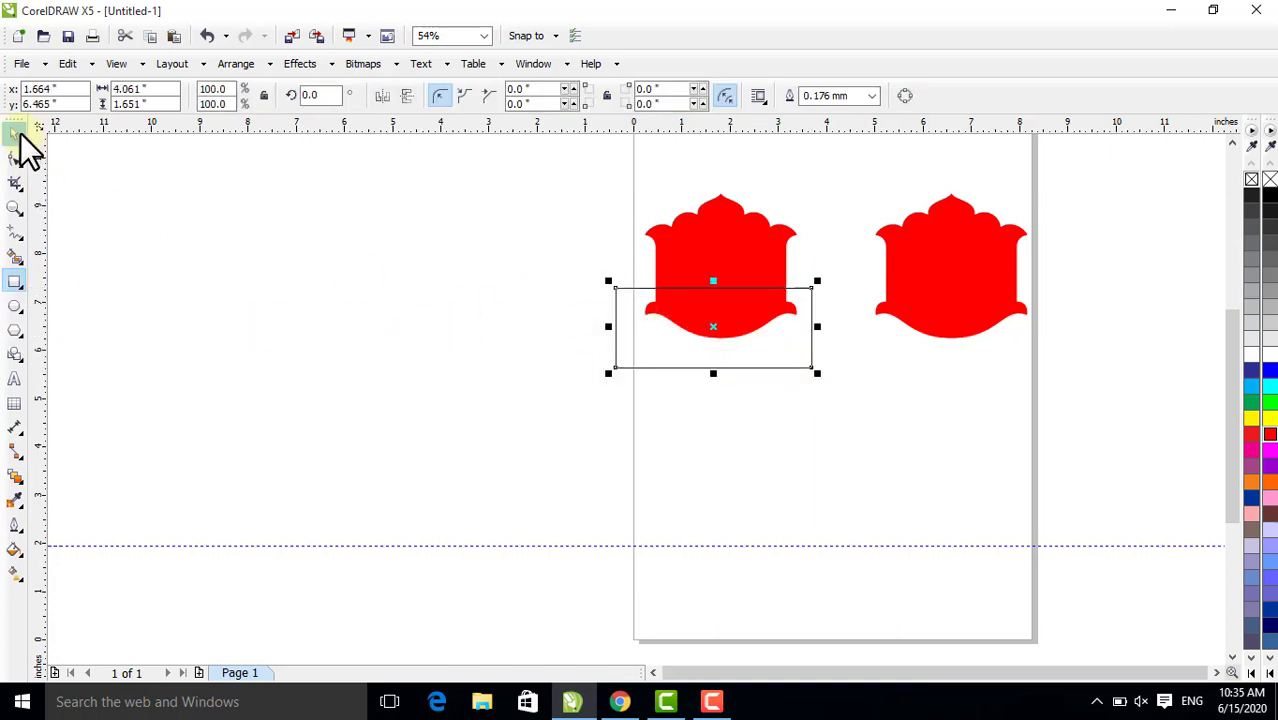
# Trim the lower part off the left ornament with the rectangle, and delete the rectangle
pyautogui.keyDown('shift'); pyautogui.click(712, 278); pyautogui.keyUp('shift')
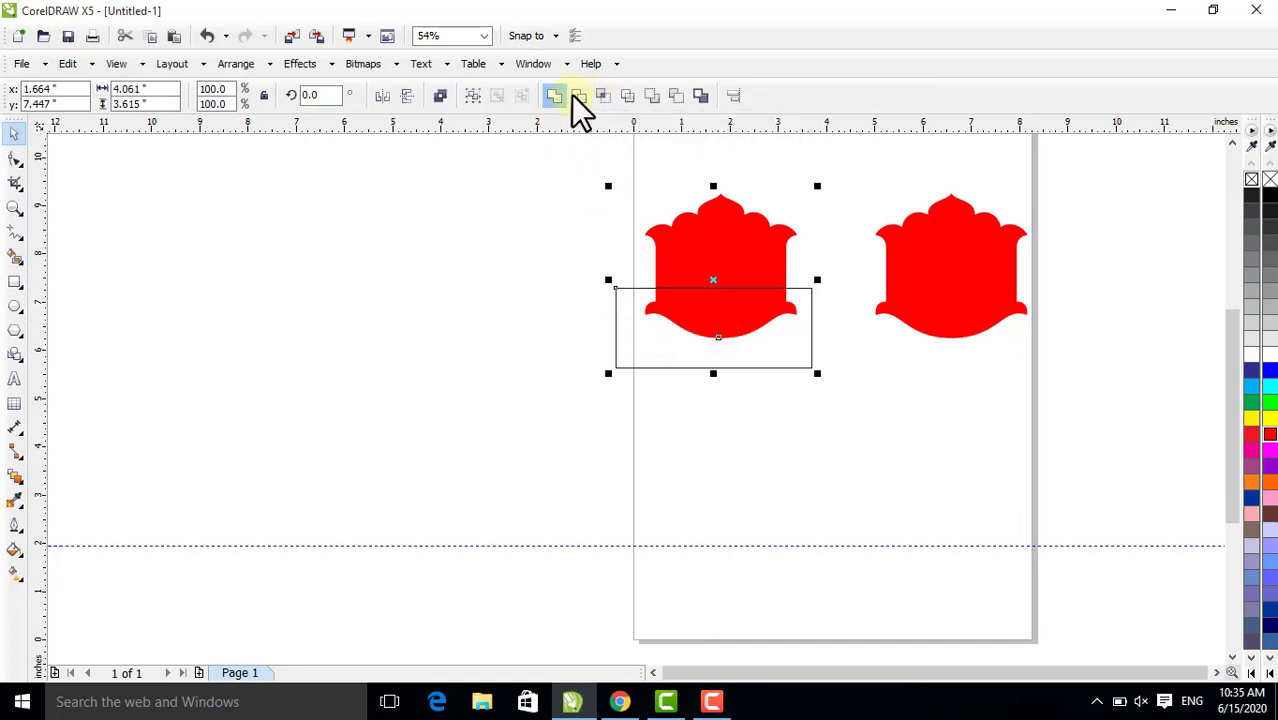
pyautogui.click(574, 97)
pyautogui.click(597, 330)
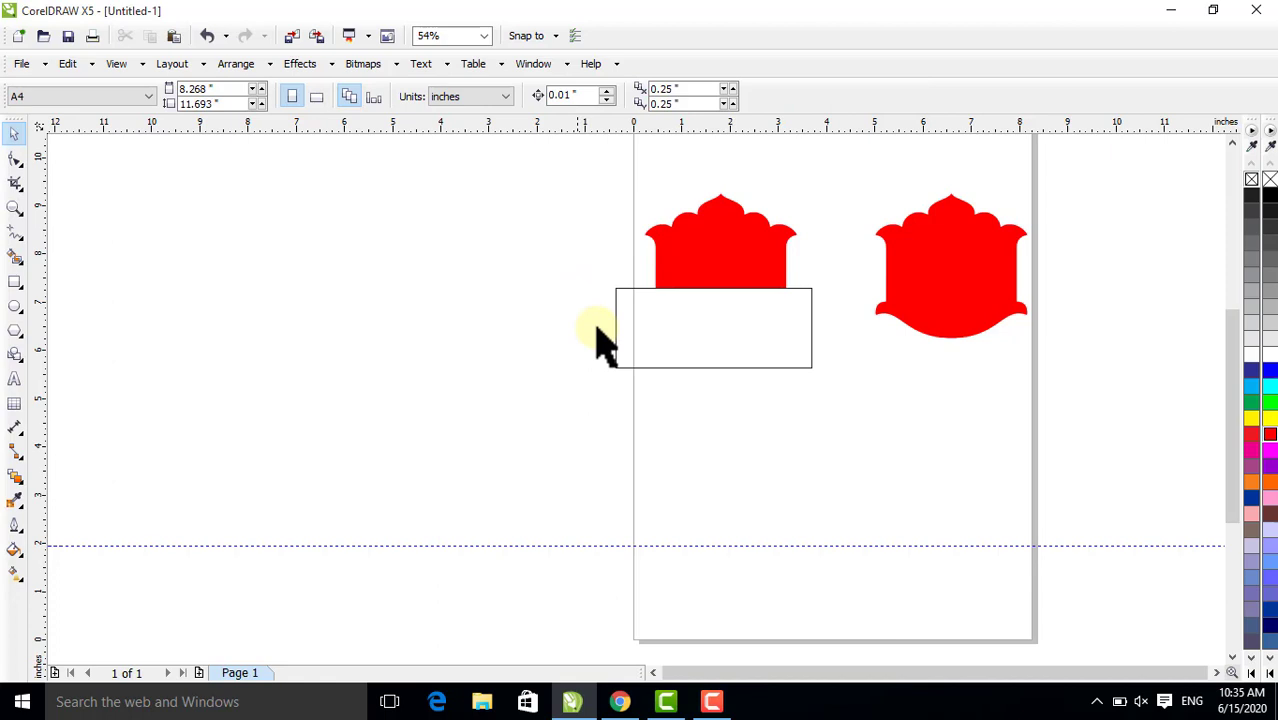
pyautogui.click(664, 360)
pyautogui.press('Delete')
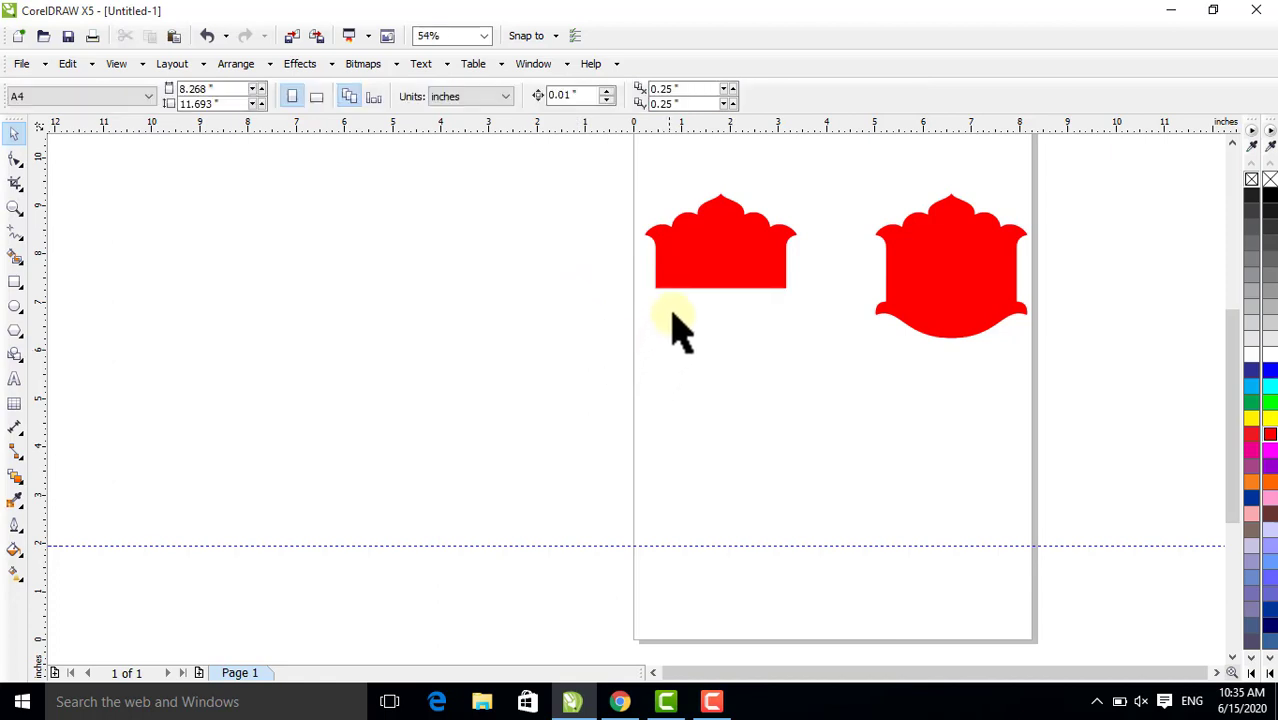
# Stretch the trimmed ornament's bottom corner nodes straight down to the guideline with the Shape tool
pyautogui.click(736, 250)
pyautogui.click(14, 158)
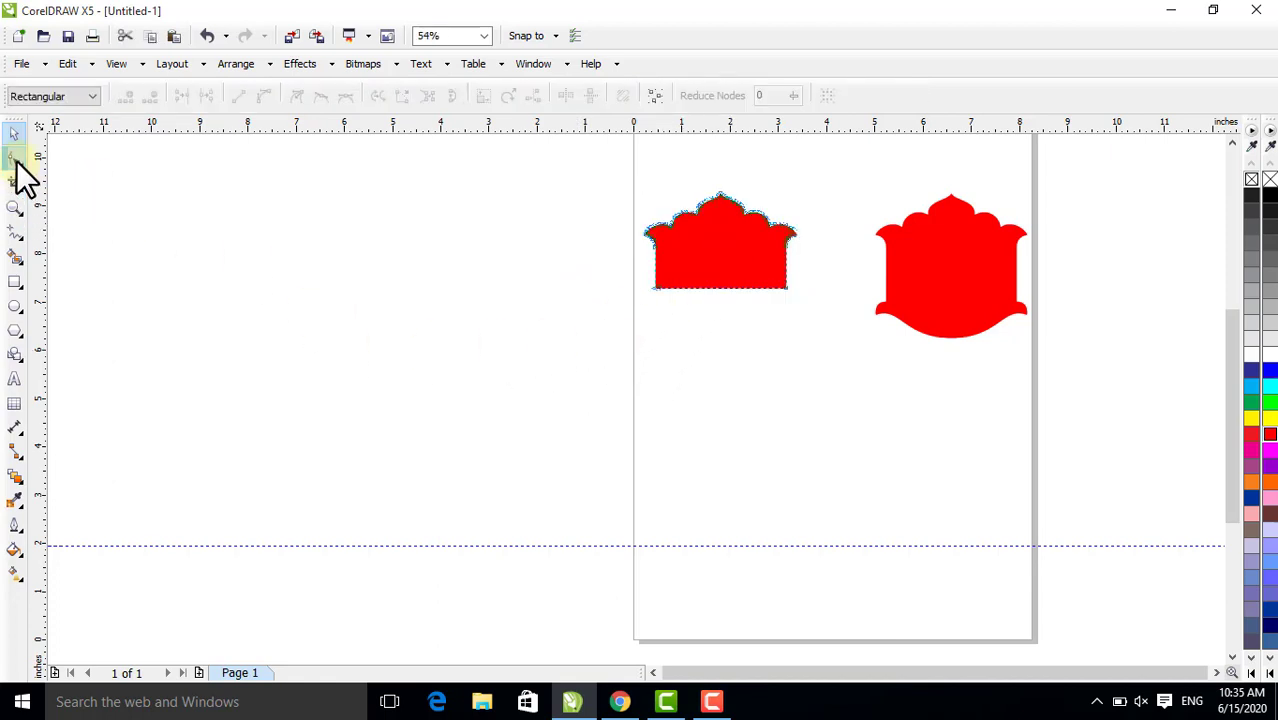
pyautogui.moveTo(617, 276); pyautogui.dragTo(755, 547)
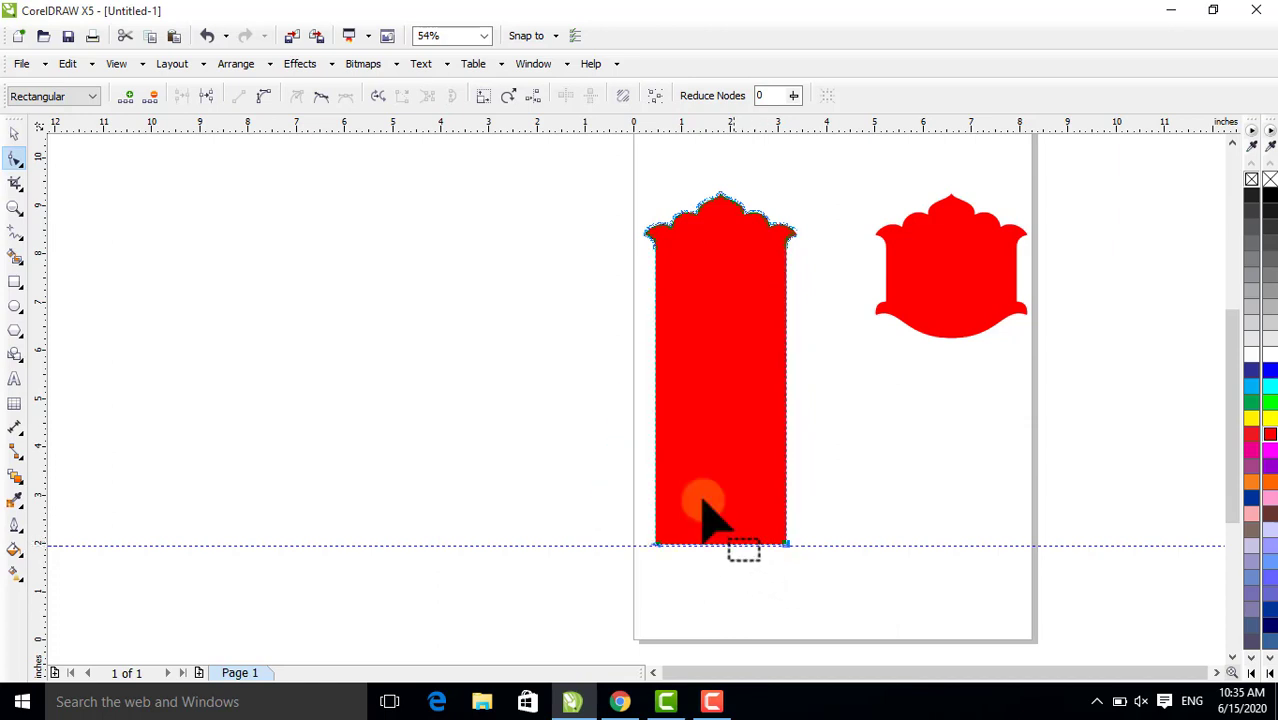
pyautogui.click(14, 134)
pyautogui.click(500, 262)
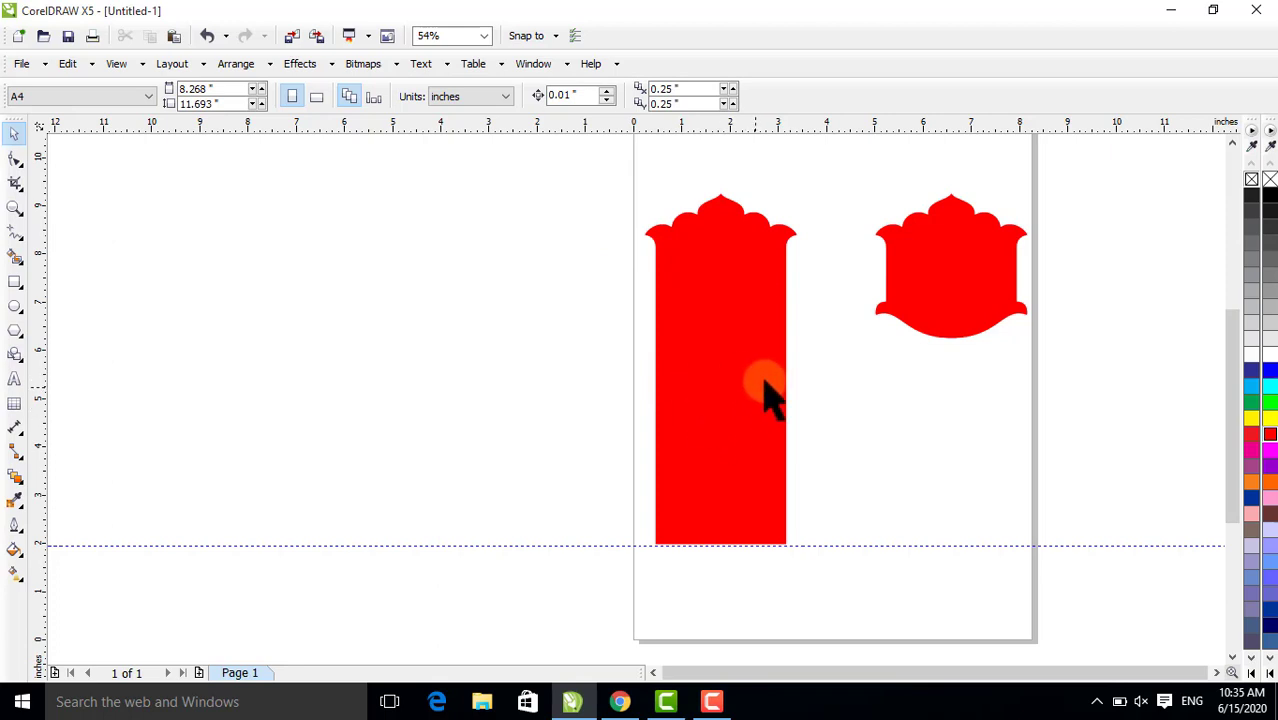
# Undo the left ornament's stretch and trim, bringing back the whole ornament with the rectangle over its lower part
pyautogui.click(955, 330)
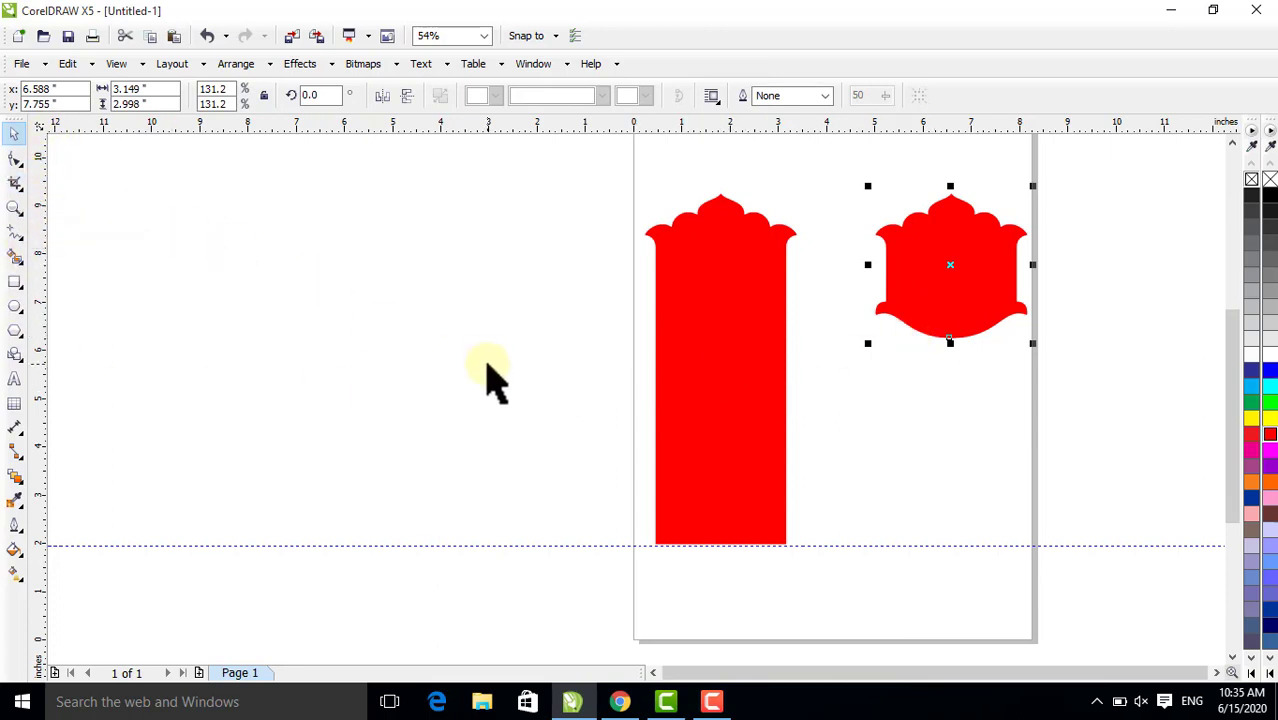
pyautogui.hotkey('ctrl', 'z')
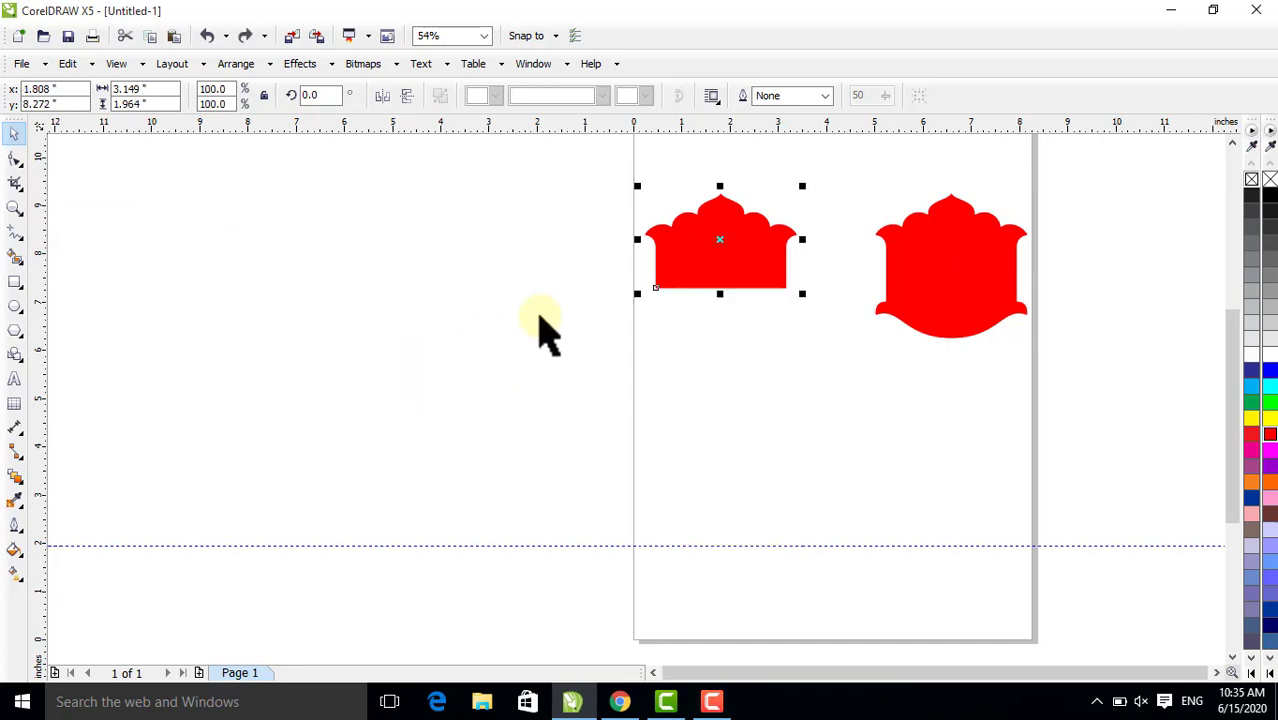
pyautogui.click(537, 316)
pyautogui.press('F6')
pyautogui.moveTo(615, 288); pyautogui.dragTo(812, 368)
pyautogui.keyDown('shift'); pyautogui.click(657, 309); pyautogui.keyUp('shift')
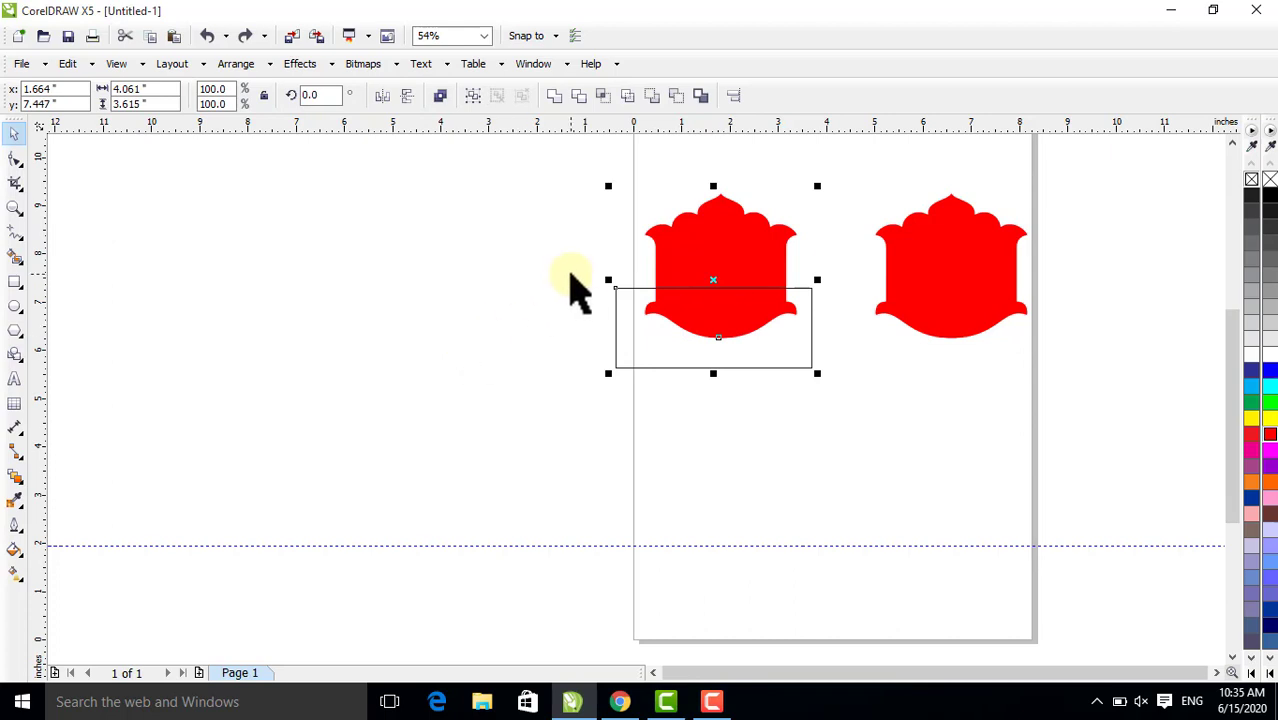
# Intersect the rectangle with the left ornament, and move the resulting base piece straight down to the guideline
pyautogui.click(571, 285)
pyautogui.click(622, 328)
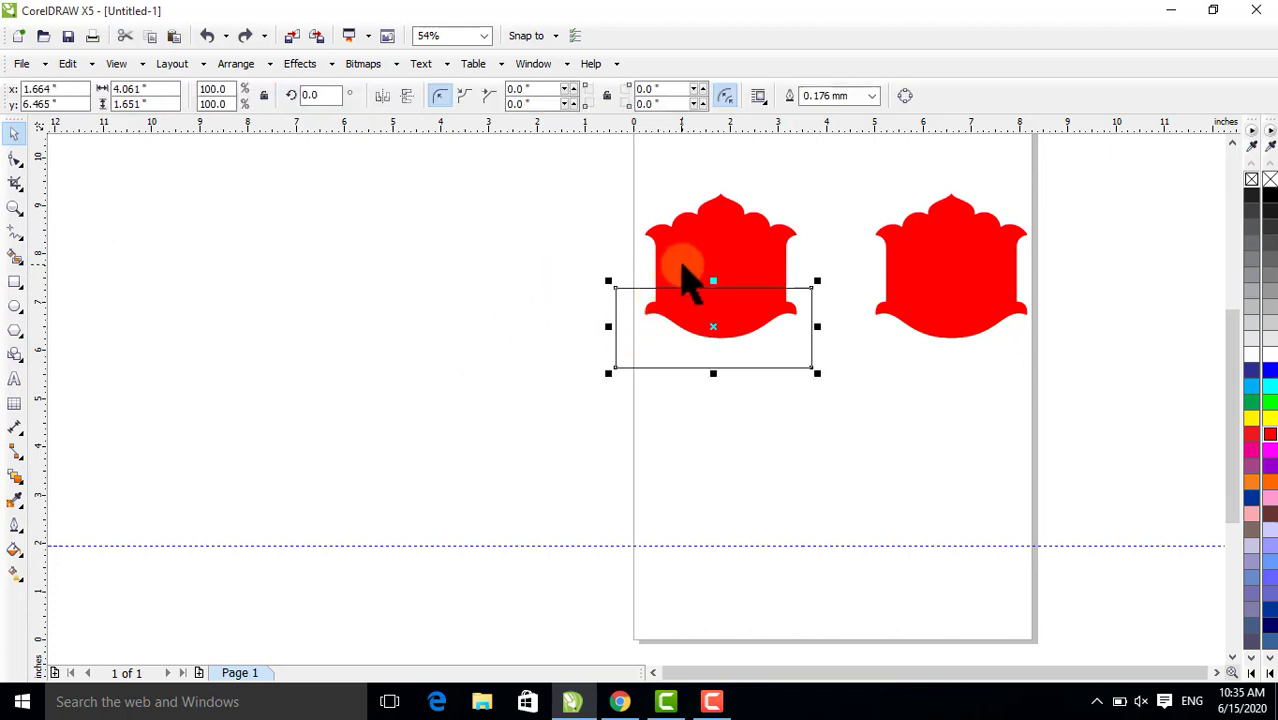
pyautogui.keyDown('shift'); pyautogui.click(683, 275); pyautogui.keyUp('shift')
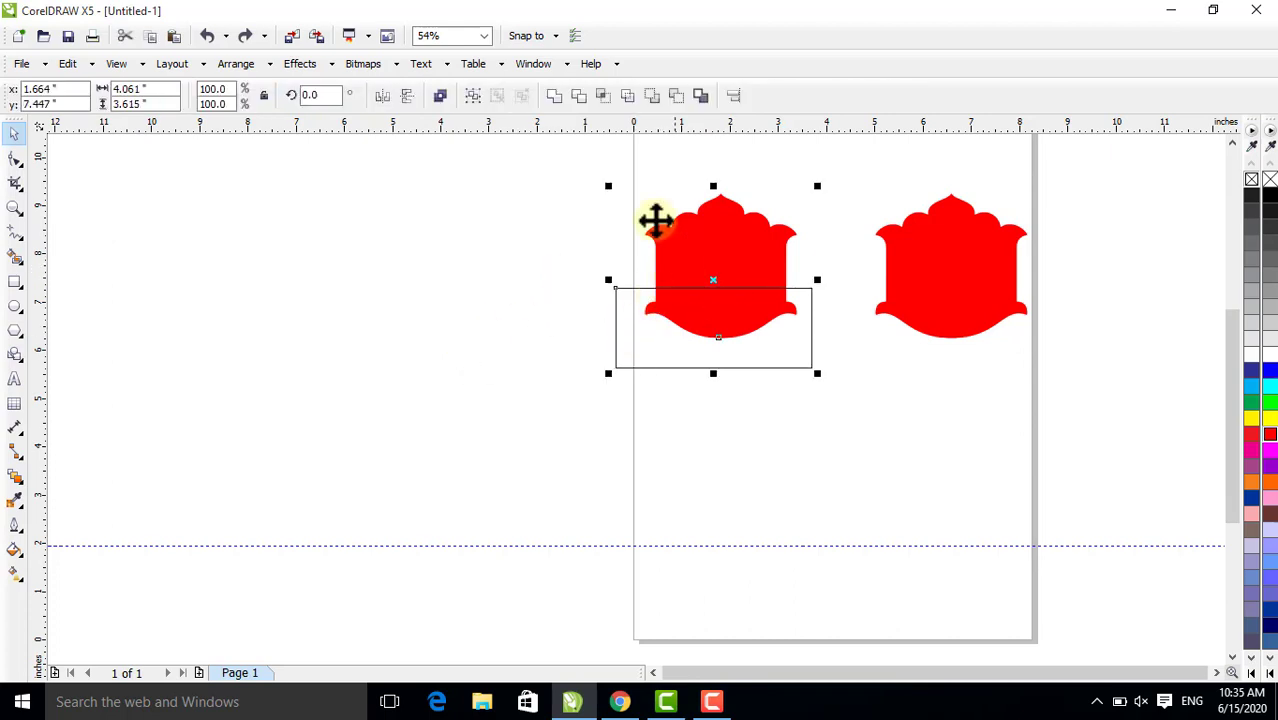
pyautogui.click(603, 99)
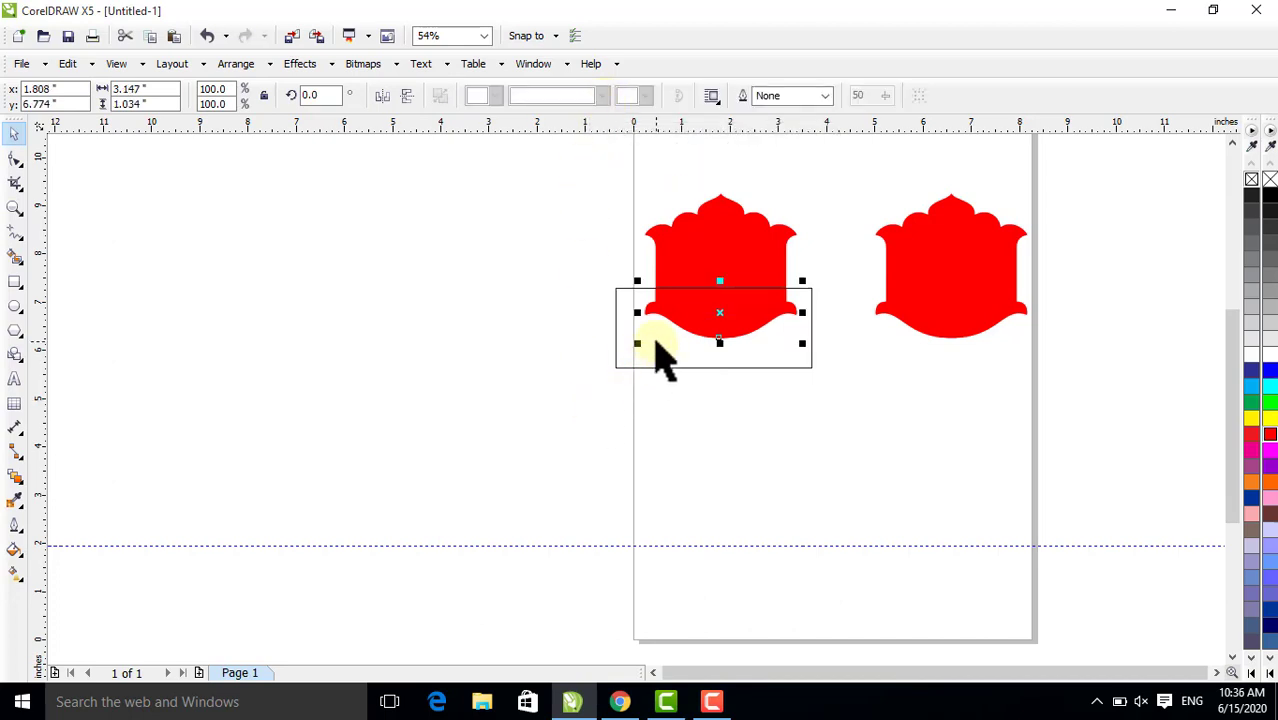
pyautogui.moveTo(660, 355); pyautogui.dragTo(403, 379)
pyautogui.moveTo(713, 337); pyautogui.dragTo(712, 522)
# Trim the lower part off the left ornament with the rectangle, and set the rectangle aside off the page
pyautogui.moveTo(556, 383); pyautogui.dragTo(745, 343)
pyautogui.keyDown('shift'); pyautogui.click(736, 290); pyautogui.keyUp('shift')
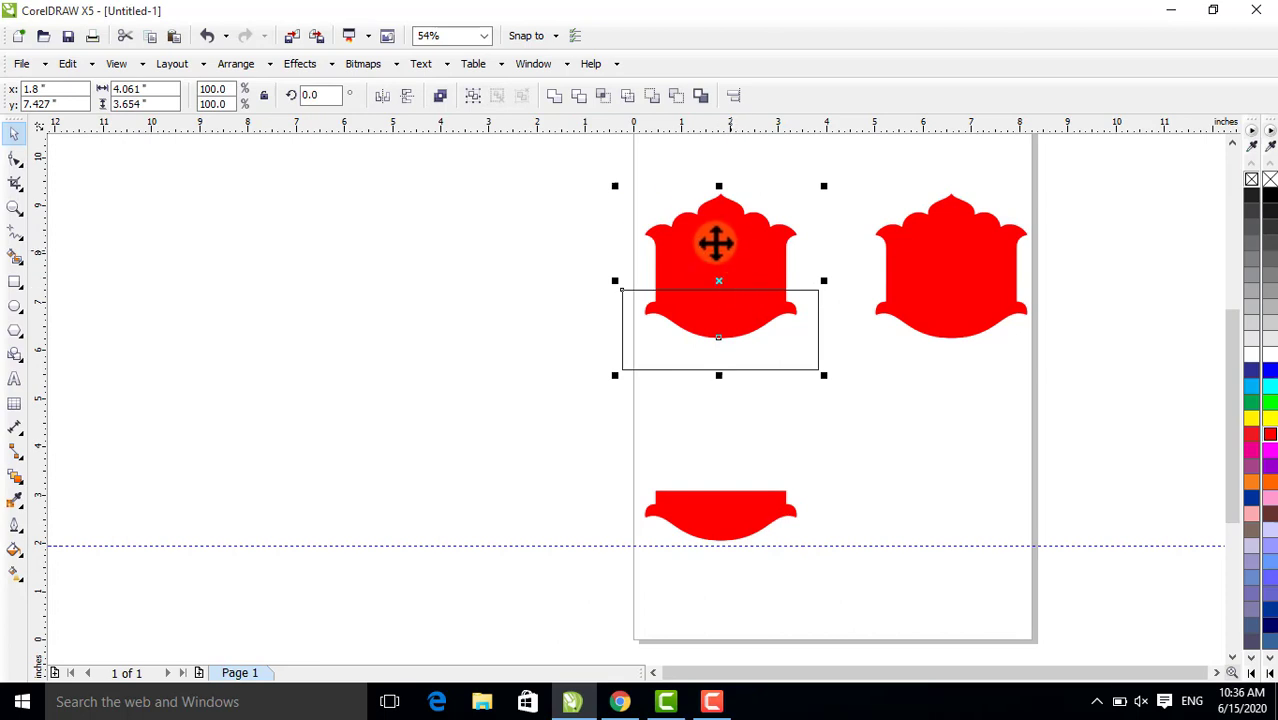
pyautogui.click(578, 94)
pyautogui.moveTo(703, 369); pyautogui.dragTo(432, 410)
# Try stretching the trimmed ornament's bottom nodes down to the base piece, and undo the stretch
pyautogui.click(720, 265)
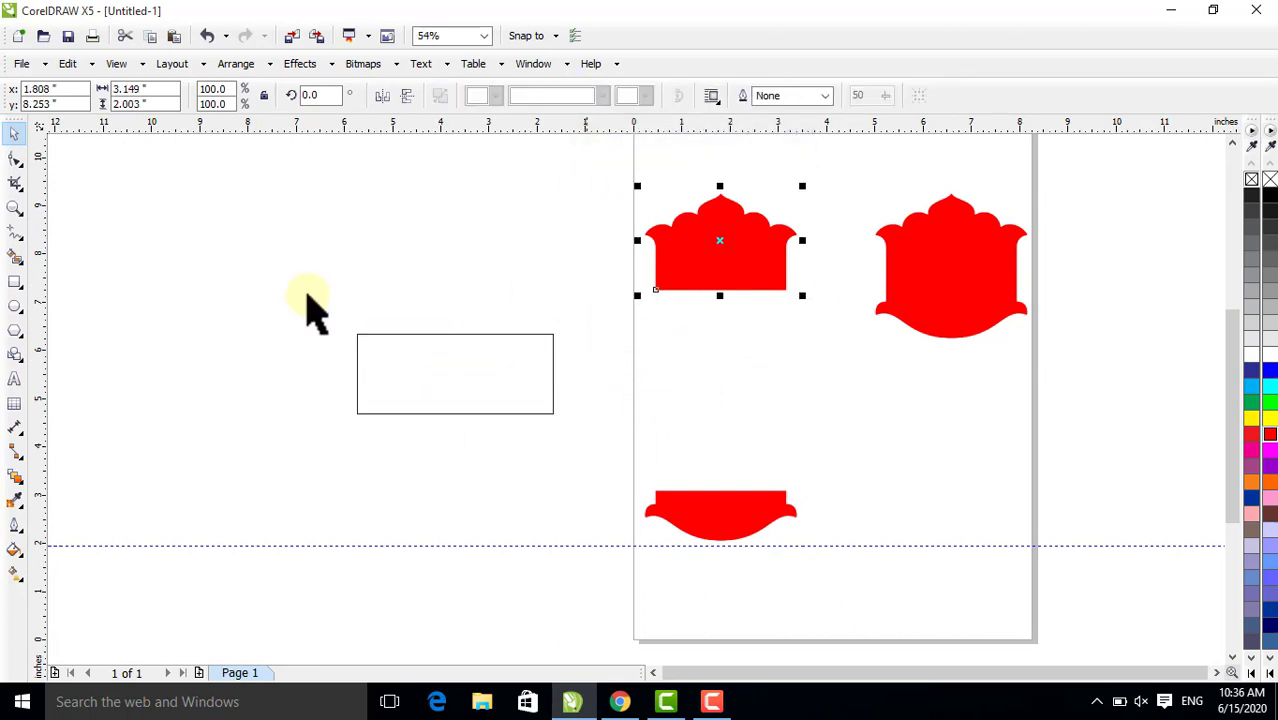
pyautogui.press('F10')
pyautogui.moveTo(597, 262); pyautogui.dragTo(822, 338)
pyautogui.moveTo(787, 292); pyautogui.dragTo(802, 489)
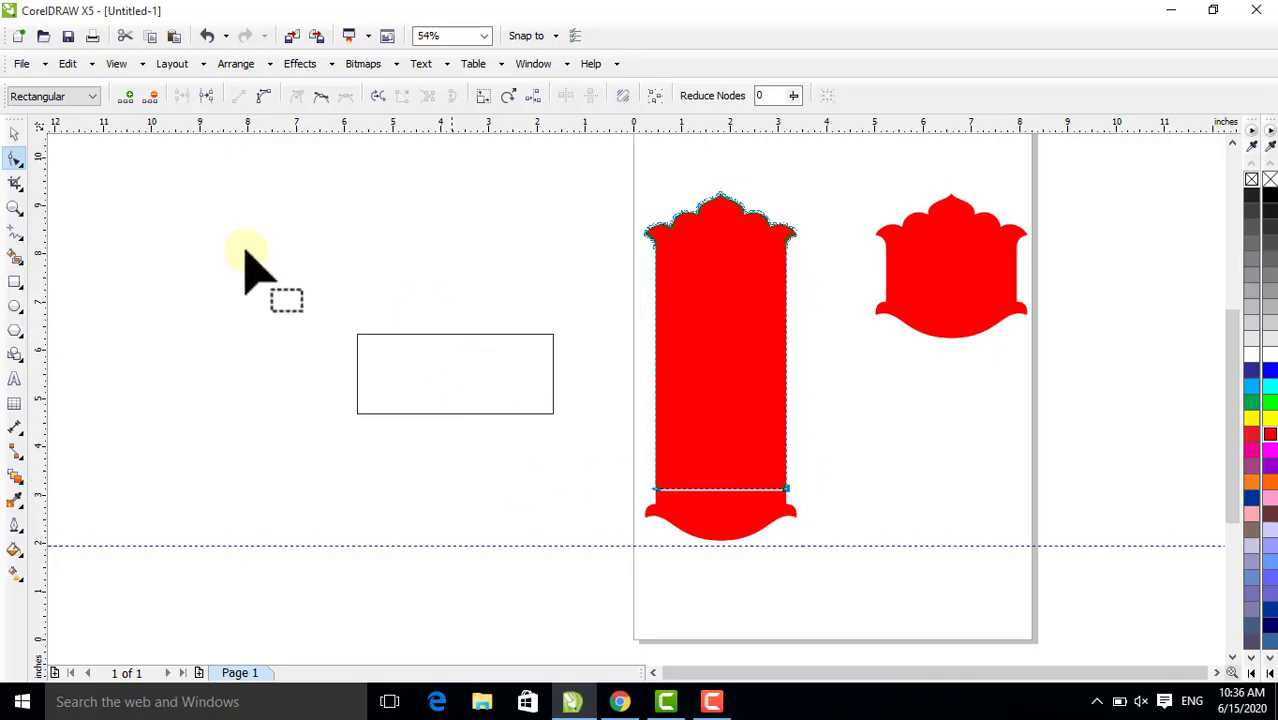
pyautogui.click(12, 135)
pyautogui.click(620, 360)
pyautogui.moveTo(621, 172); pyautogui.dragTo(870, 593)
pyautogui.click(578, 95)
pyautogui.press('F10')
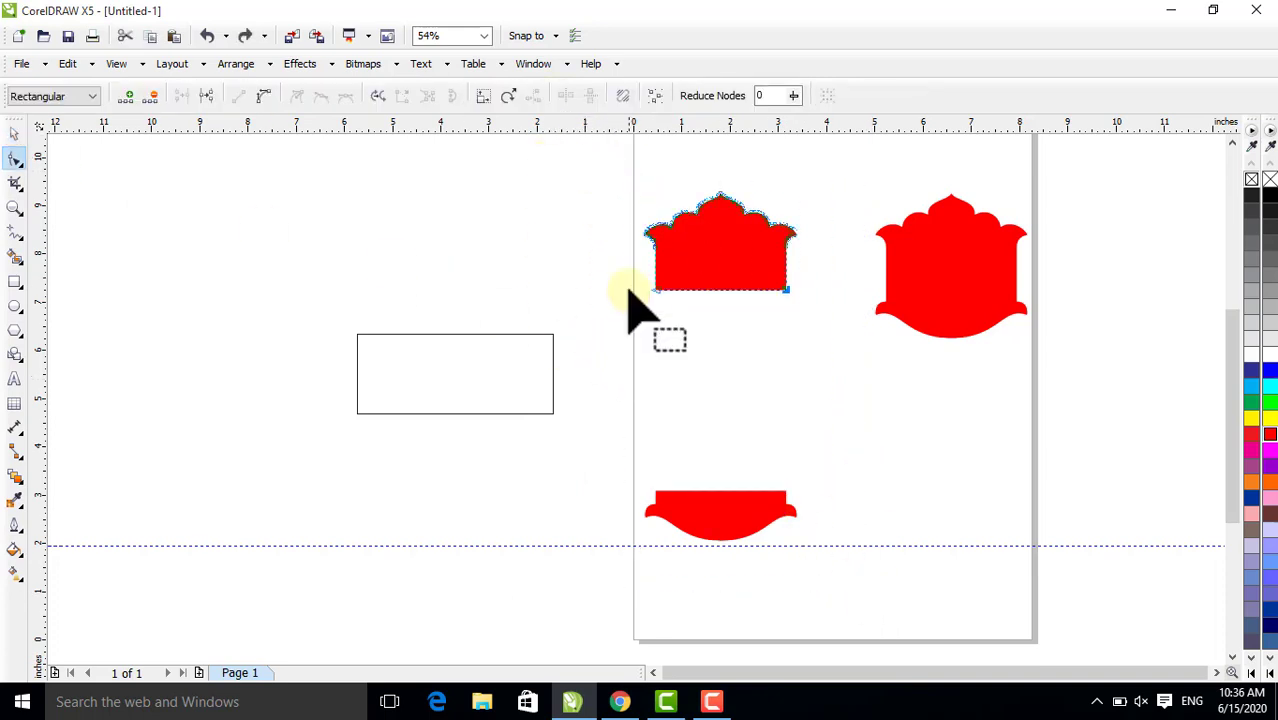
# Stretch the trimmed ornament's two bottom corner nodes straight down so the shape overlaps the base piece
pyautogui.moveTo(629, 288); pyautogui.dragTo(832, 352)
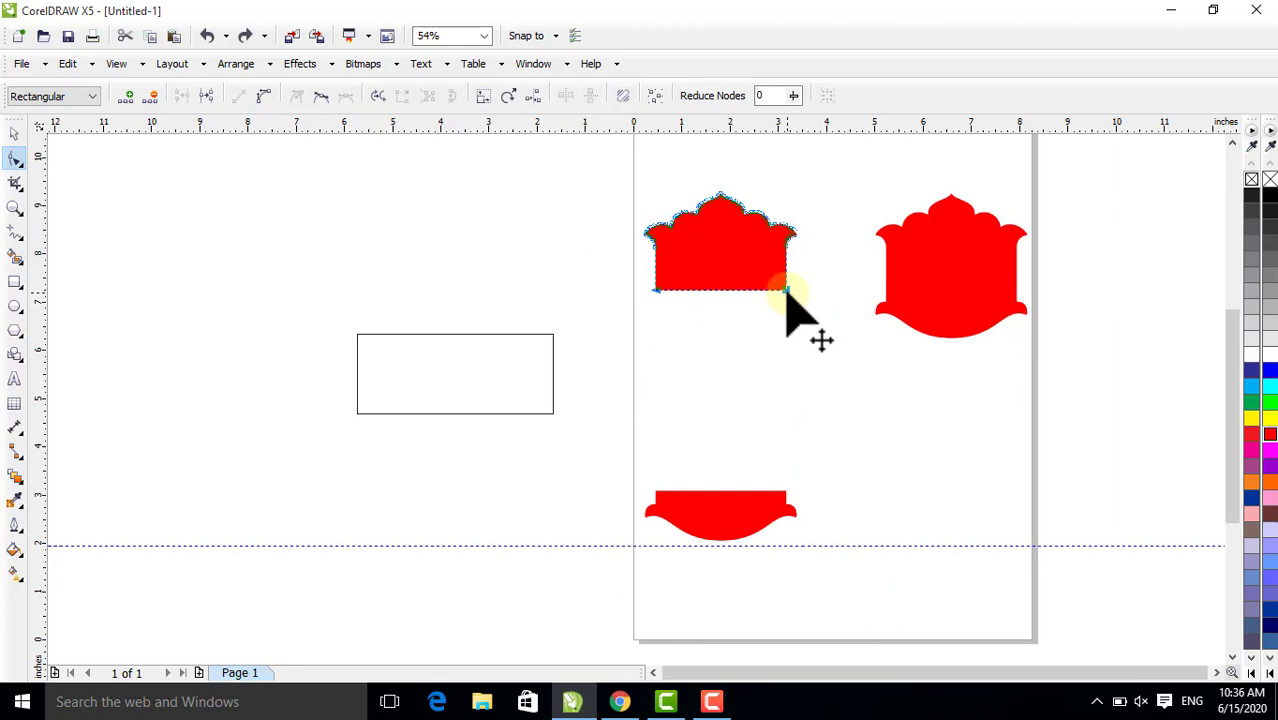
pyautogui.moveTo(787, 295); pyautogui.dragTo(771, 503)
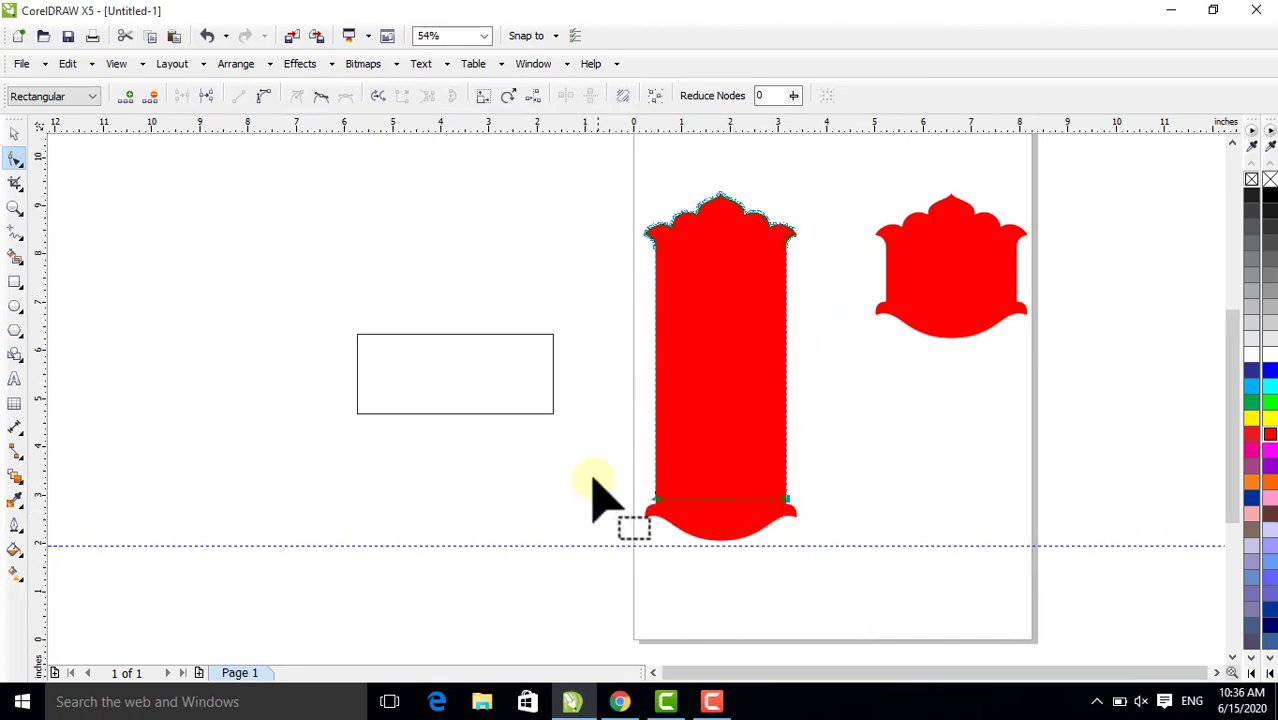
pyautogui.click(15, 133)
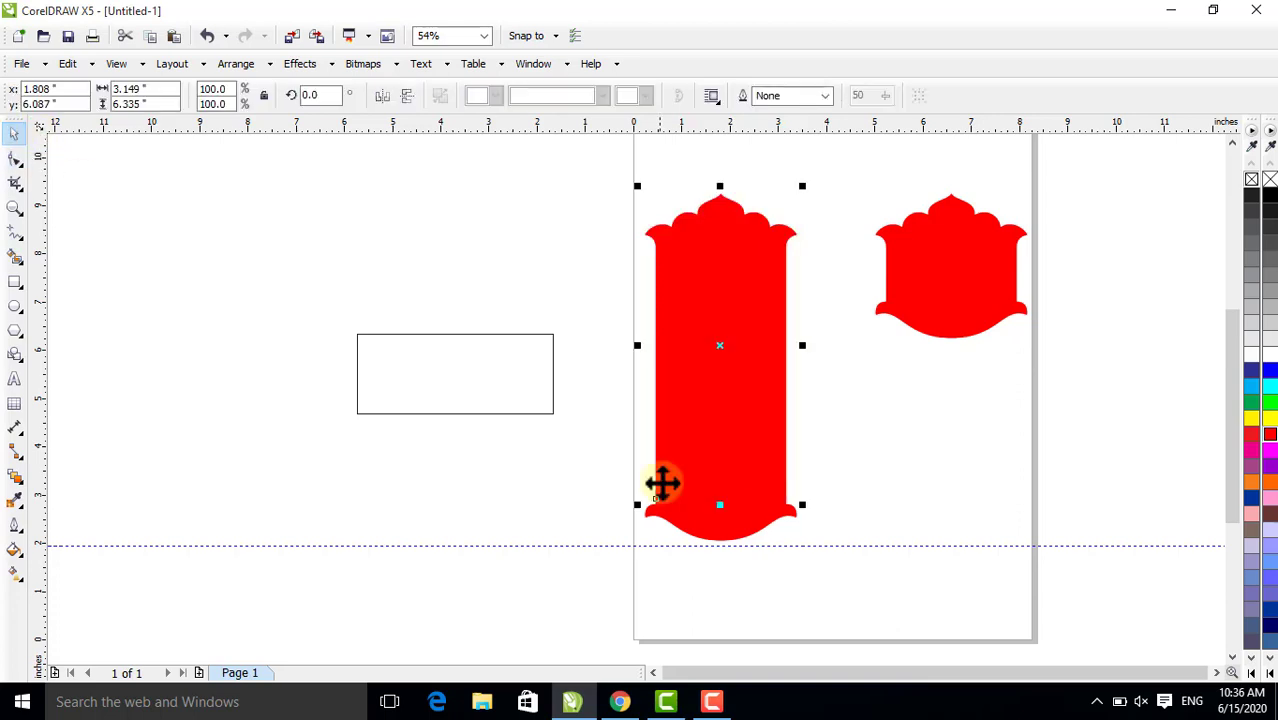
# Weld the stretched ornament and its base piece into one shape, and select the welded shape
pyautogui.click(580, 238)
pyautogui.moveTo(810, 355); pyautogui.dragTo(866, 602)
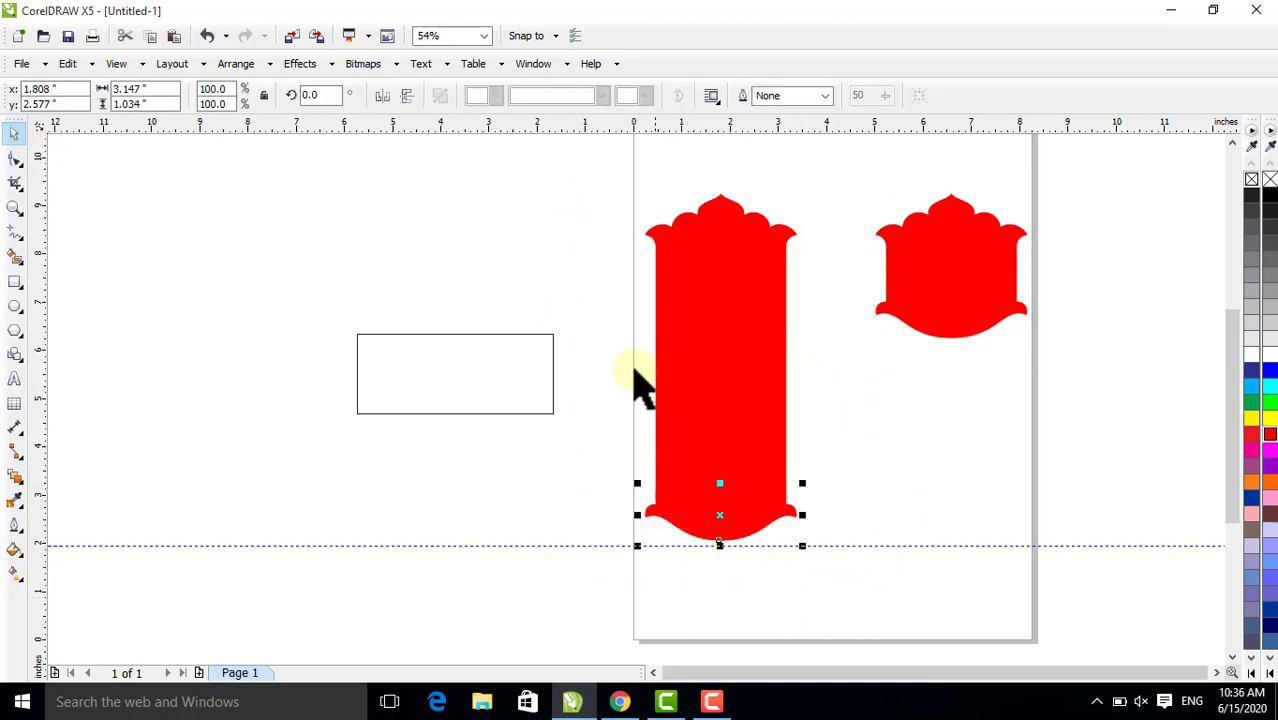
pyautogui.moveTo(603, 174); pyautogui.dragTo(848, 580)
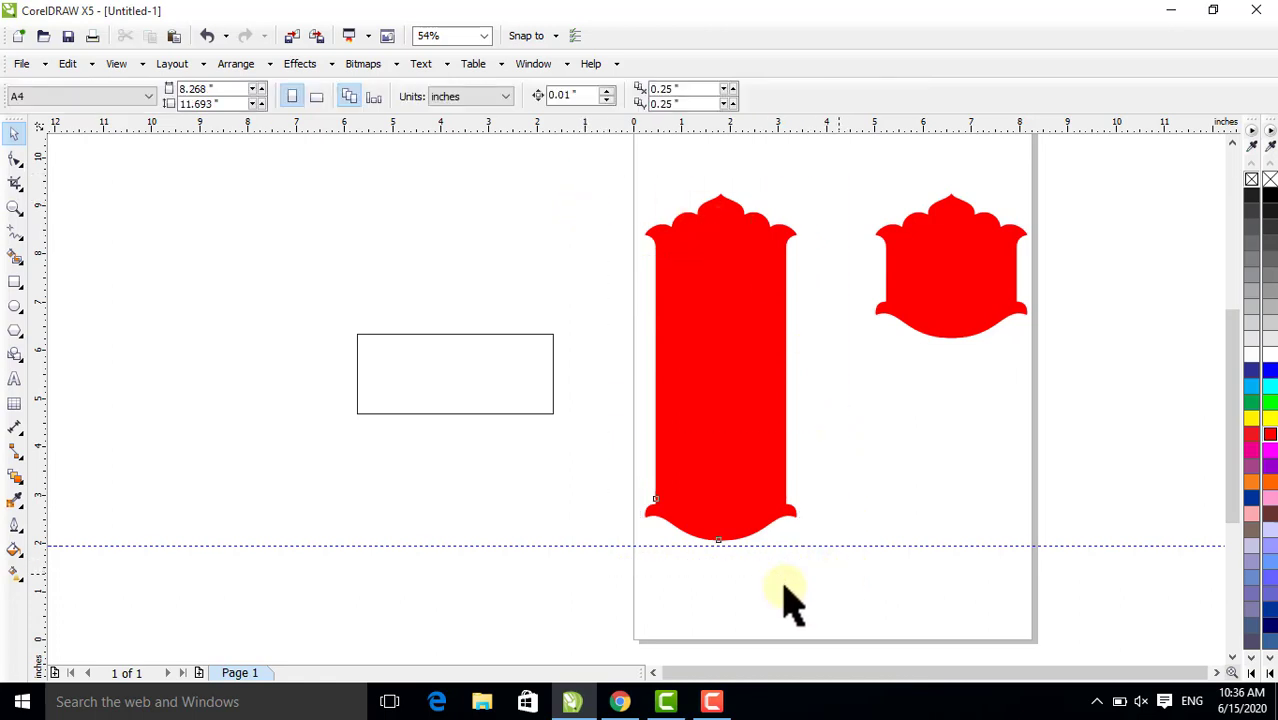
pyautogui.click(556, 100)
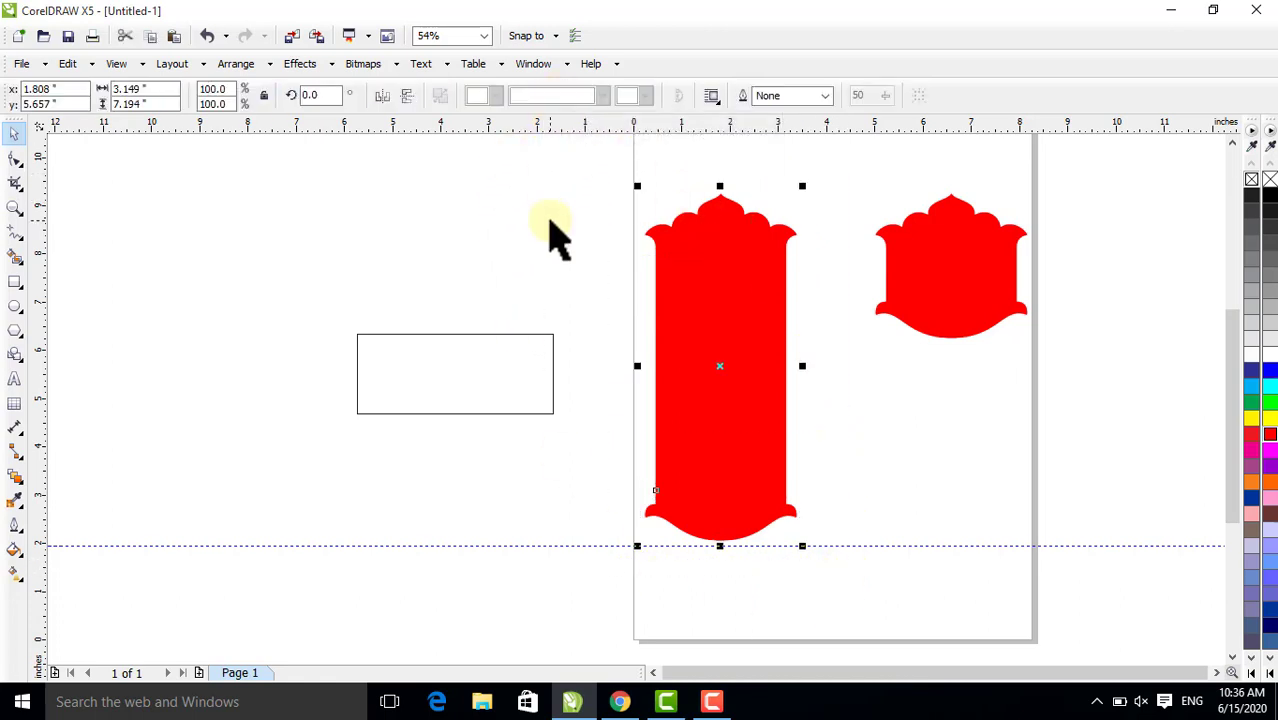
pyautogui.click(556, 234)
pyautogui.click(713, 334)
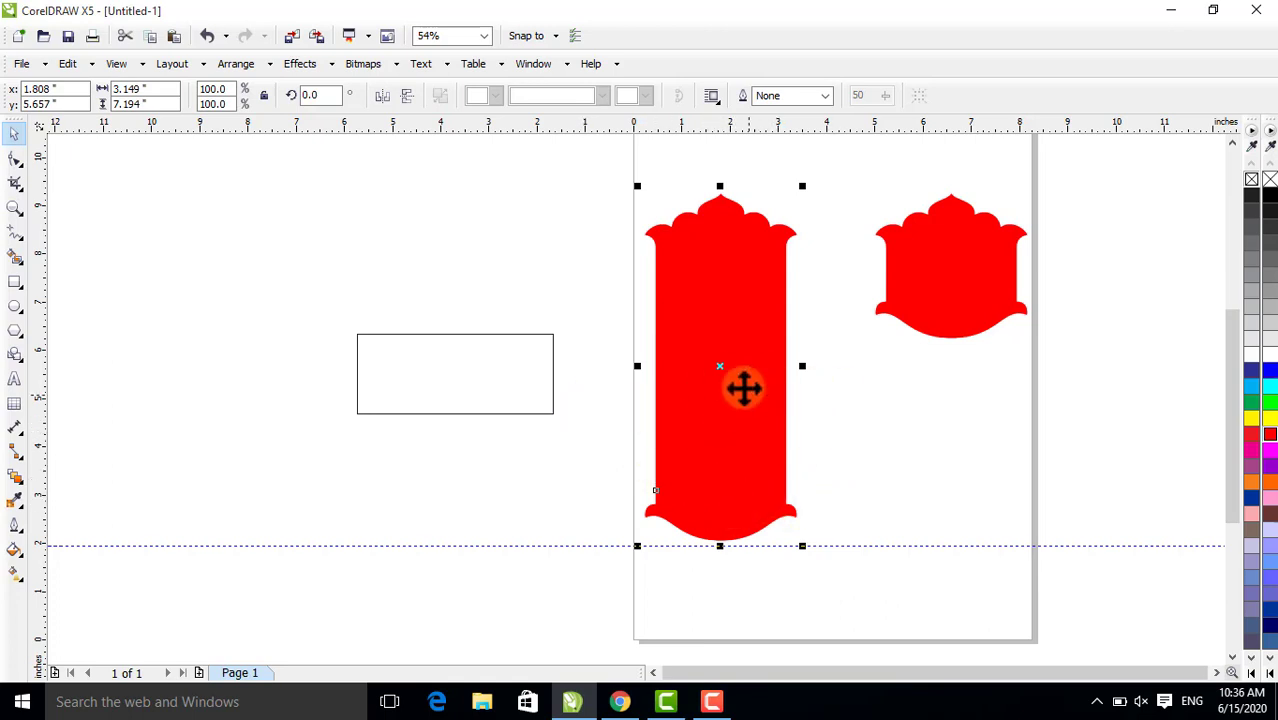
# Move the right ornament below the lengthened one, and rotate it by 90 degrees
pyautogui.click(941, 285)
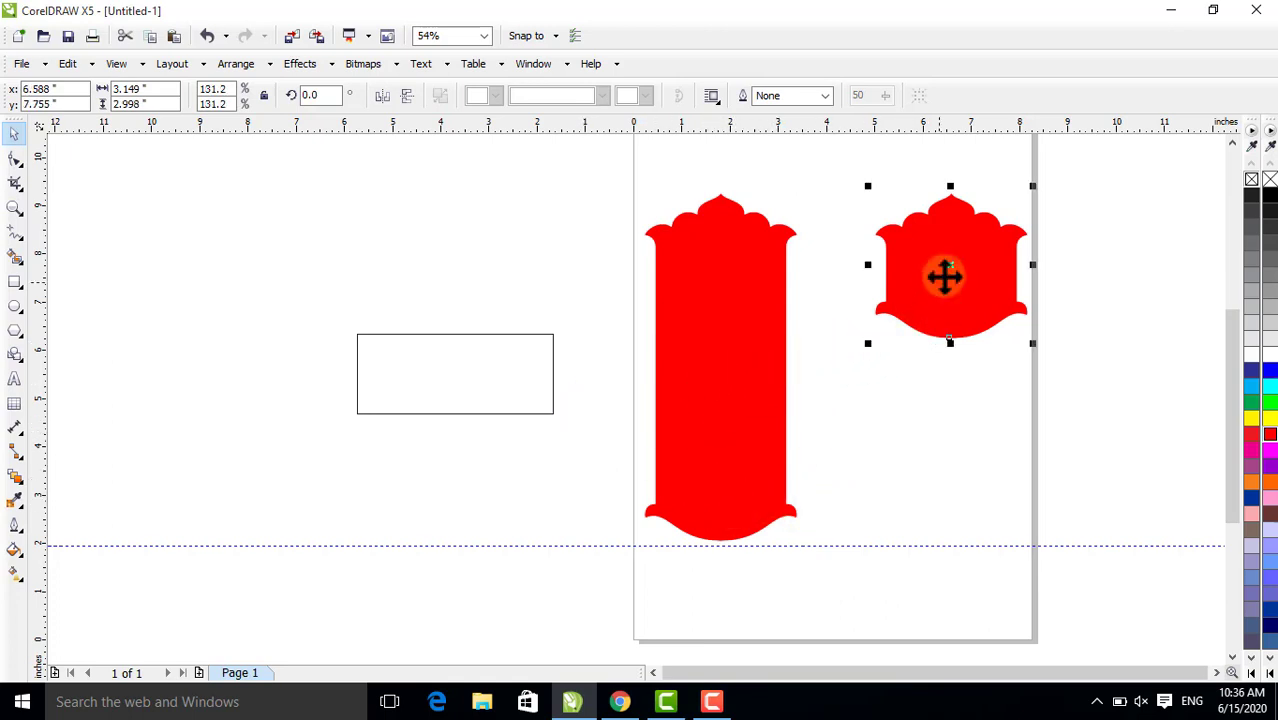
pyautogui.moveTo(981, 300); pyautogui.dragTo(747, 599)
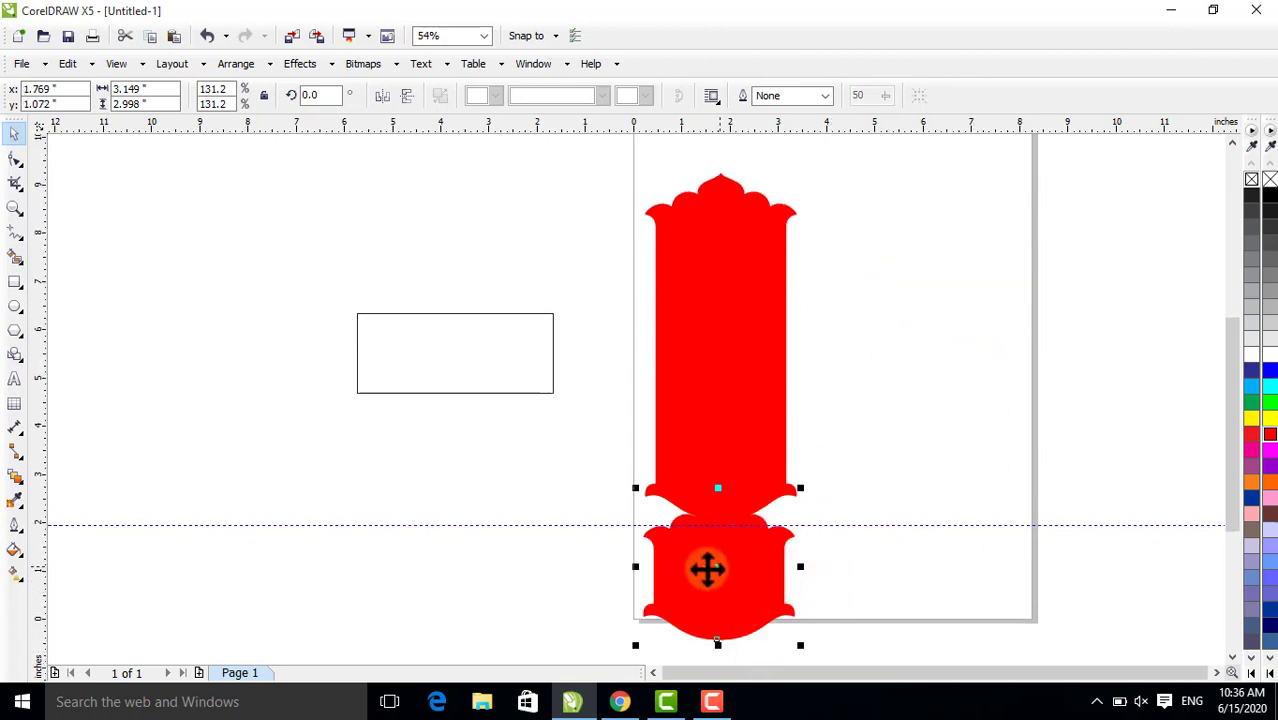
pyautogui.click(714, 568)
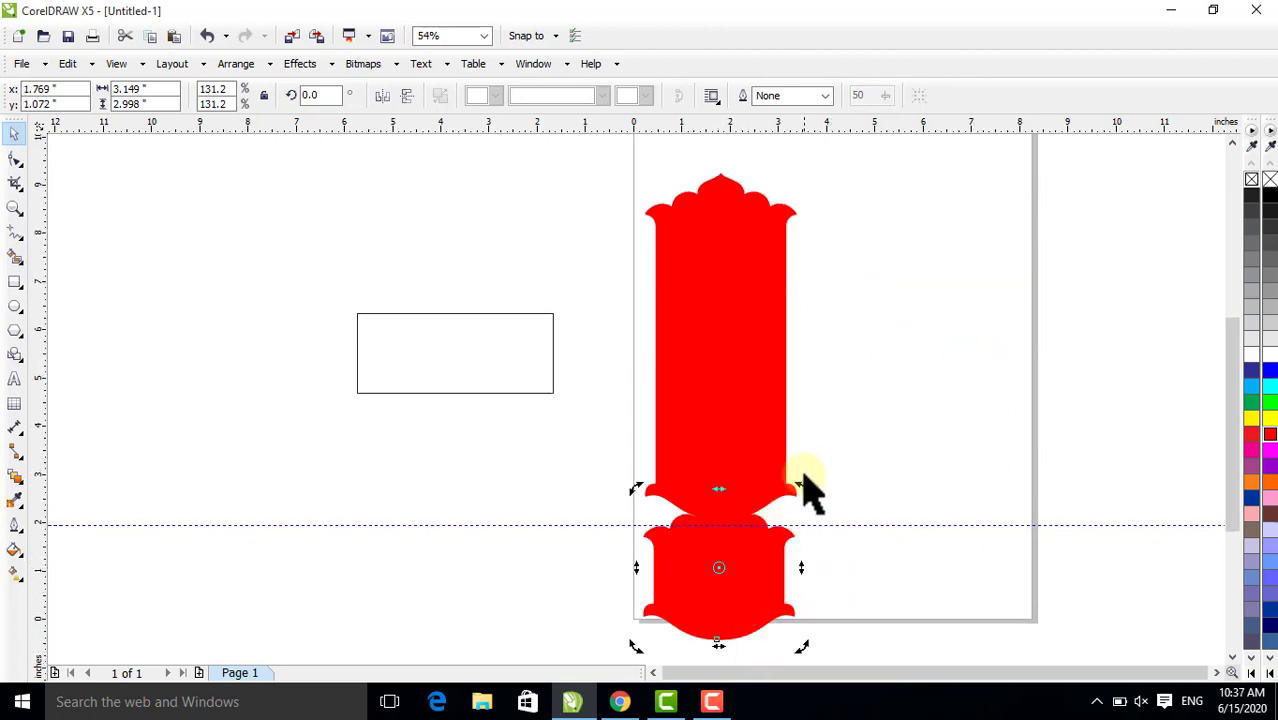
pyautogui.moveTo(797, 487); pyautogui.dragTo(672, 522)
pyautogui.click(599, 462)
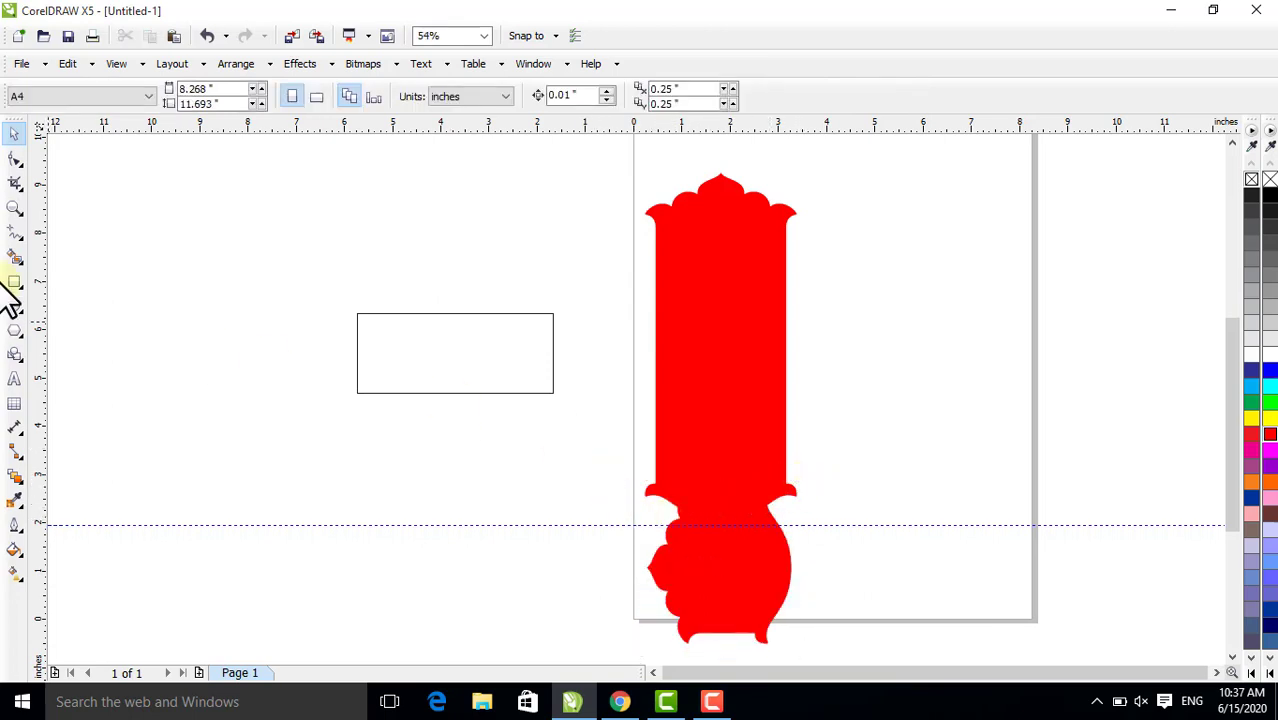
# Scale the rotated ornament down to about 0.8 by 0.84 inches, and place it near the page's lower-left corner
pyautogui.click(14, 207)
pyautogui.moveTo(571, 476); pyautogui.dragTo(1093, 605)
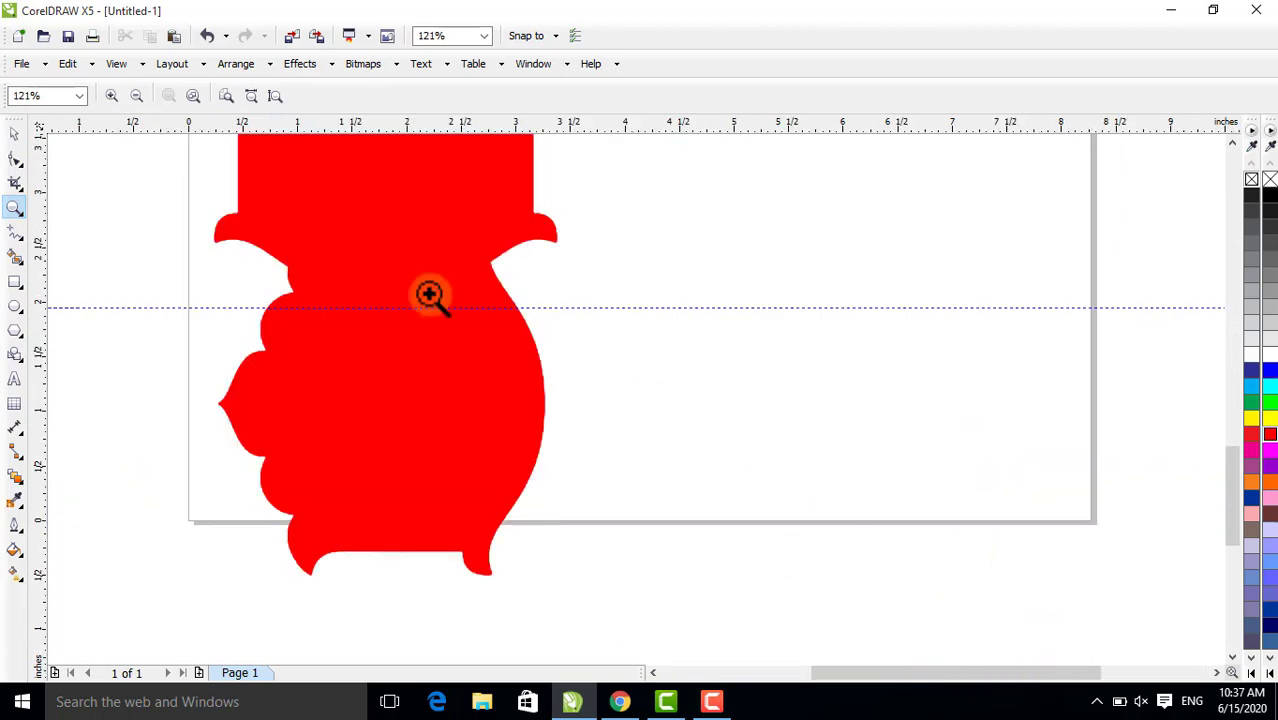
pyautogui.click(14, 135)
pyautogui.click(402, 502)
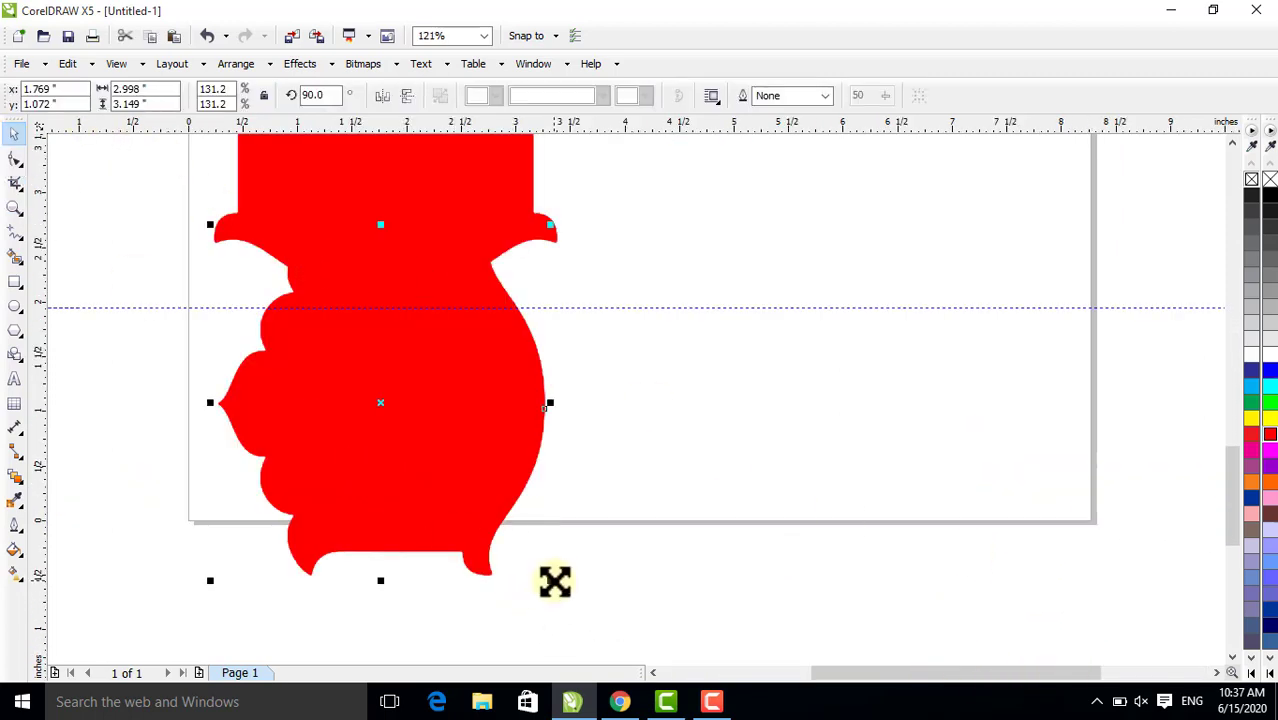
pyautogui.moveTo(555, 582); pyautogui.dragTo(407, 490)
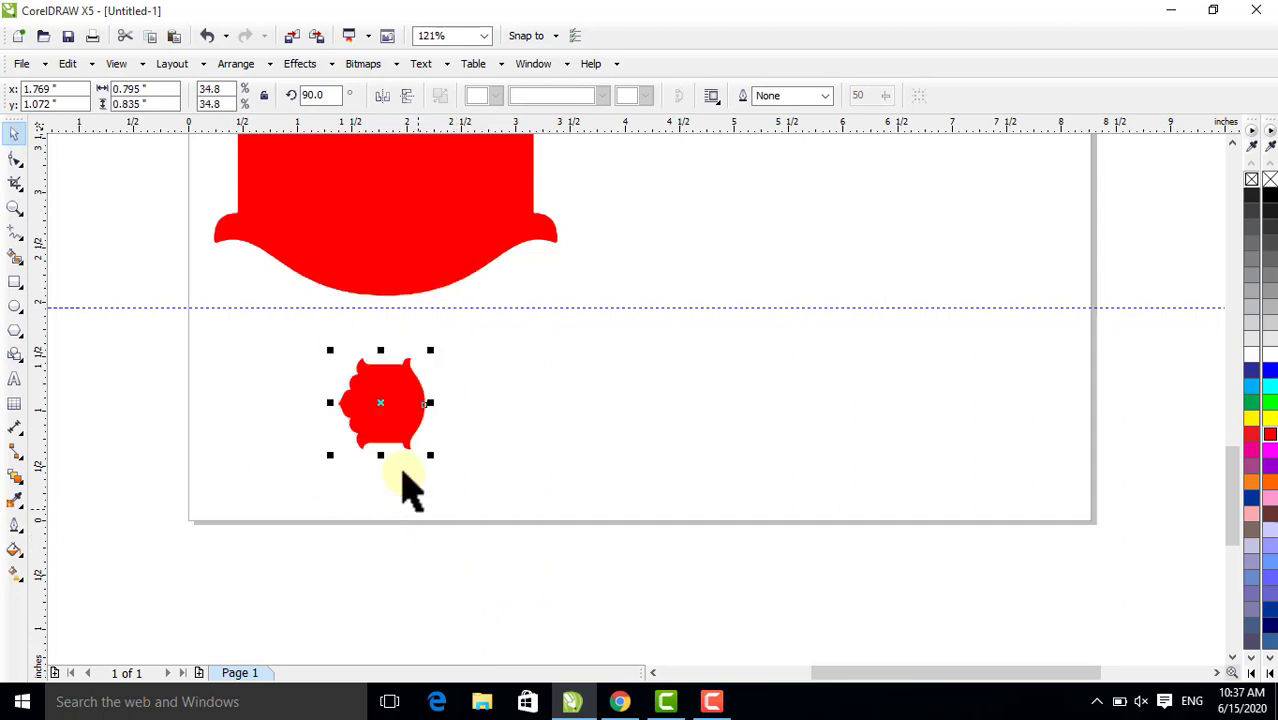
pyautogui.moveTo(370, 431); pyautogui.dragTo(257, 473)
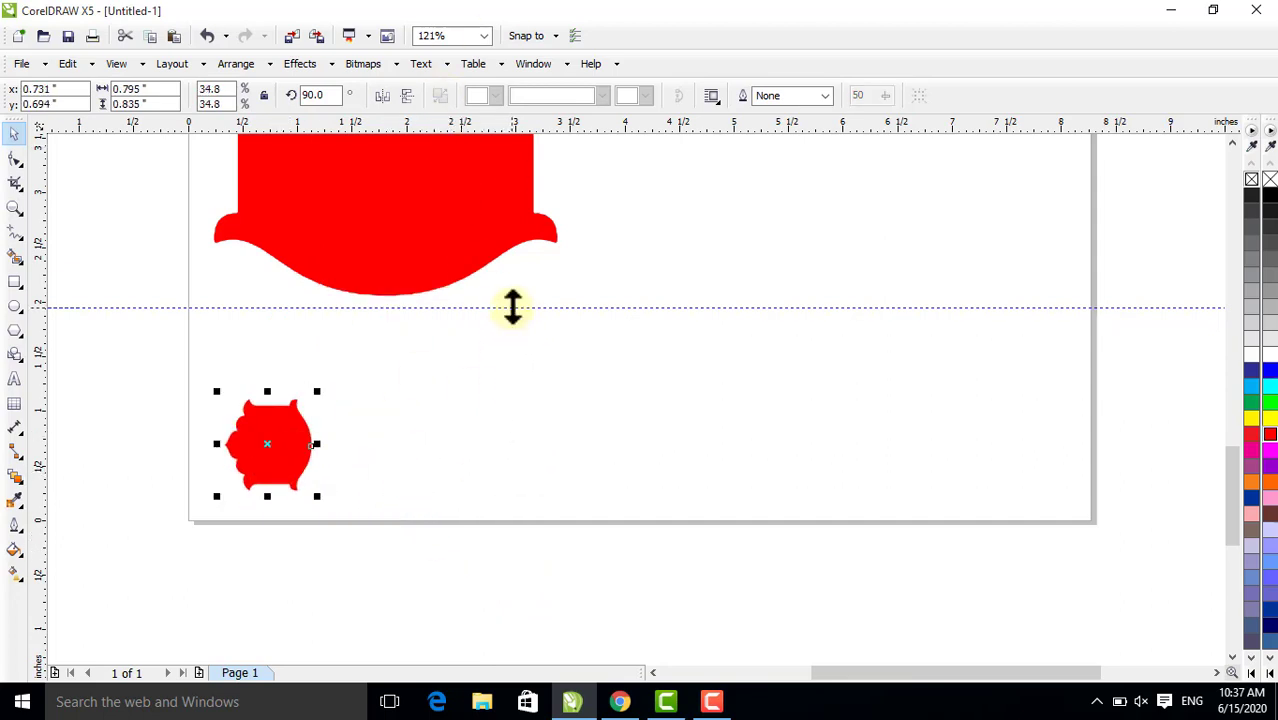
# Place horizontal guidelines along the small ornament's upper and lower edges, and stretch its width to about 7.34 inches
pyautogui.moveTo(512, 307); pyautogui.dragTo(519, 397)
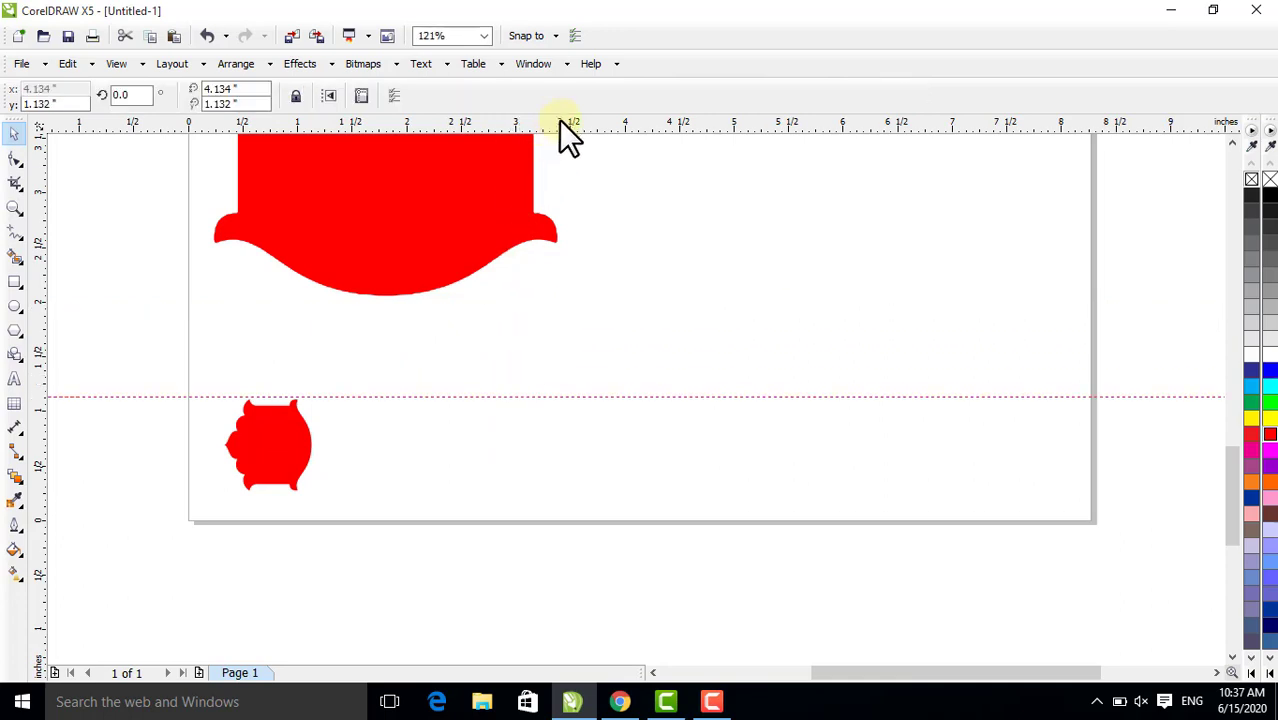
pyautogui.moveTo(559, 120); pyautogui.dragTo(572, 488)
pyautogui.click(263, 452)
pyautogui.moveTo(320, 445); pyautogui.dragTo(1031, 444)
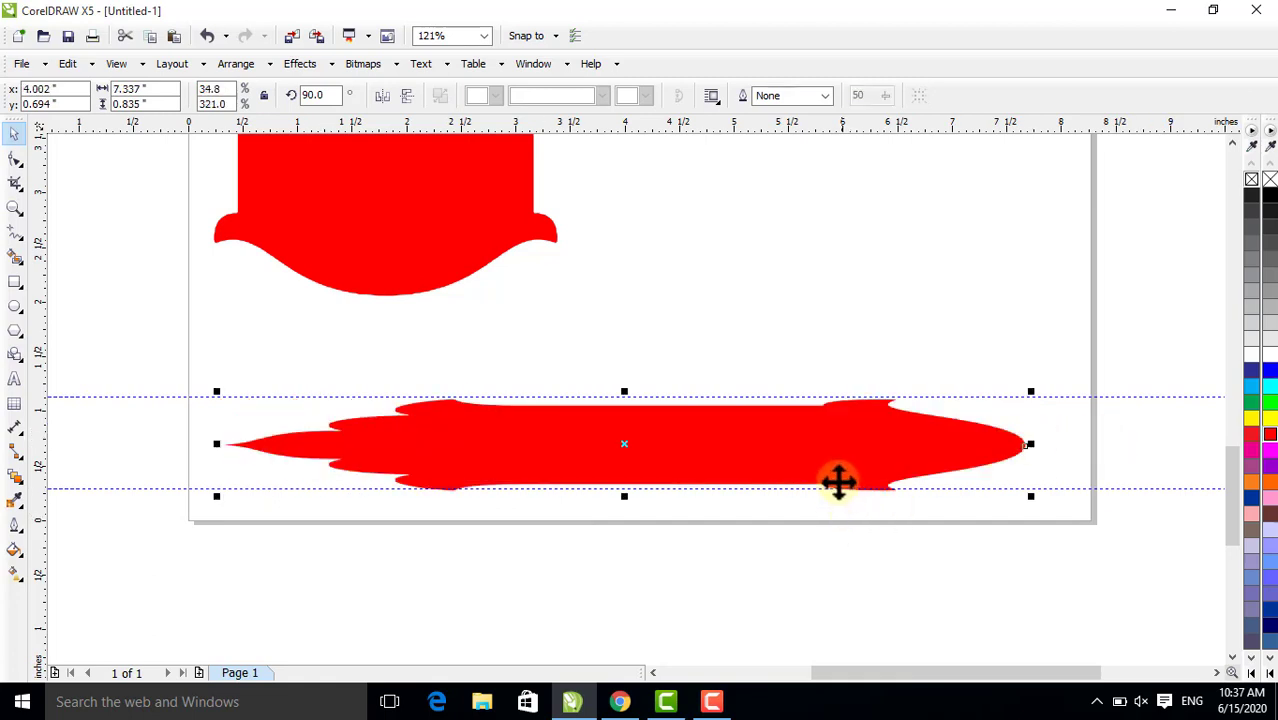
# Undo the small ornament's horizontal stretch
pyautogui.hotkey('ctrl', 'z')
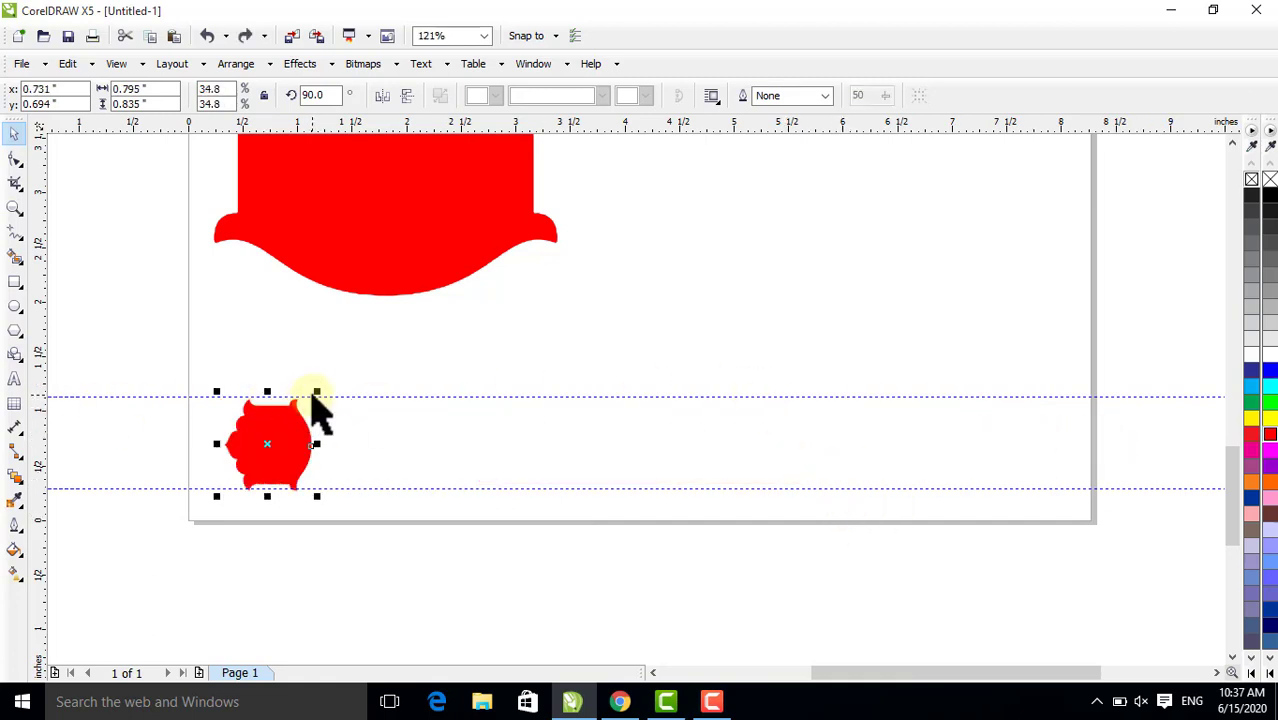
# Try scaling the small ornament up proportionally to about 2.43 by 2.56 inches, and undo the enlargement
pyautogui.moveTo(316, 392); pyautogui.dragTo(496, 204)
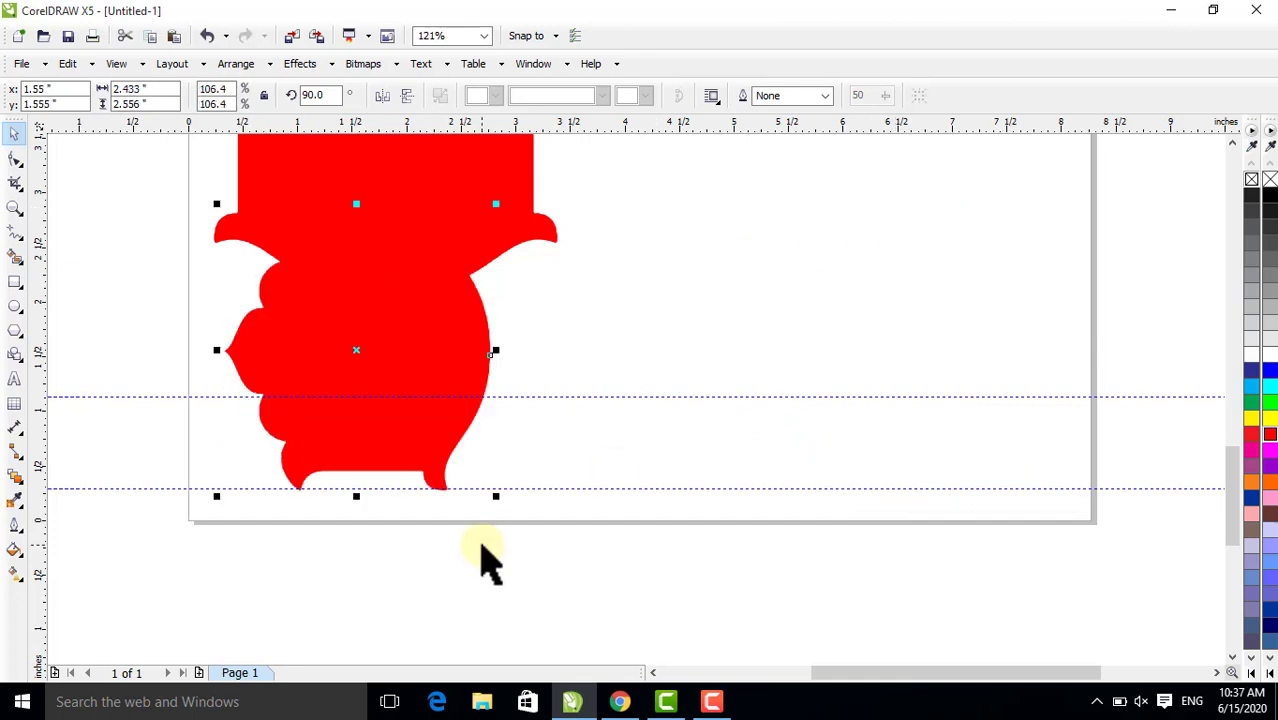
pyautogui.press('z')
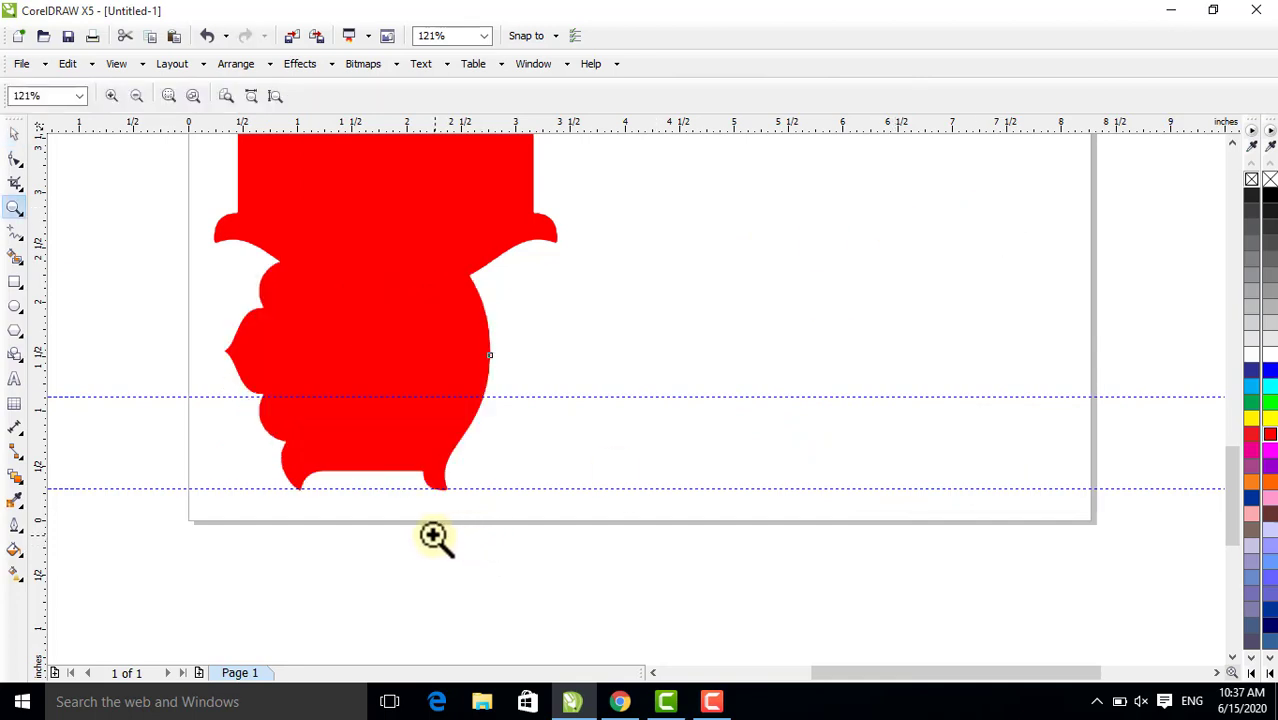
pyautogui.click(15, 136)
pyautogui.hotkey('ctrl', 'z')
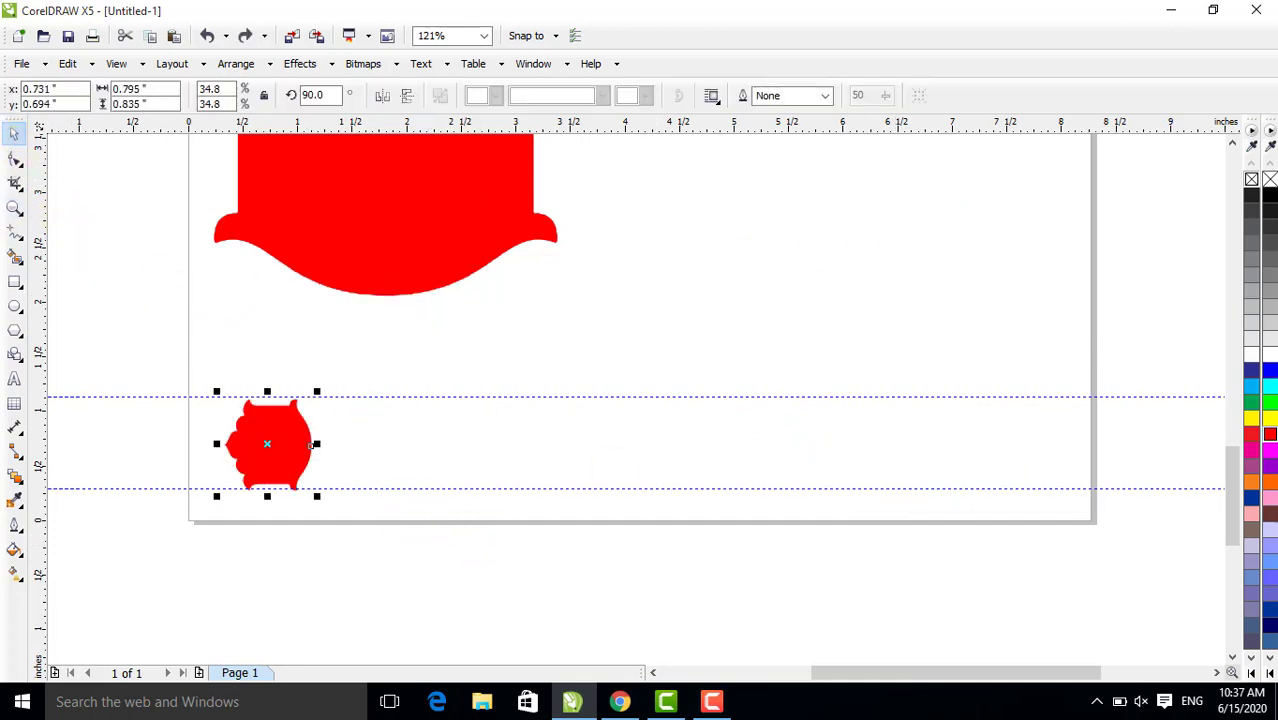
# Trim off the small ornament's curved right end with a rectangle about 0.71 by 1.34 inches, and move the rectangle clear of it
pyautogui.click(14, 282)
pyautogui.moveTo(364, 364); pyautogui.dragTo(286, 510)
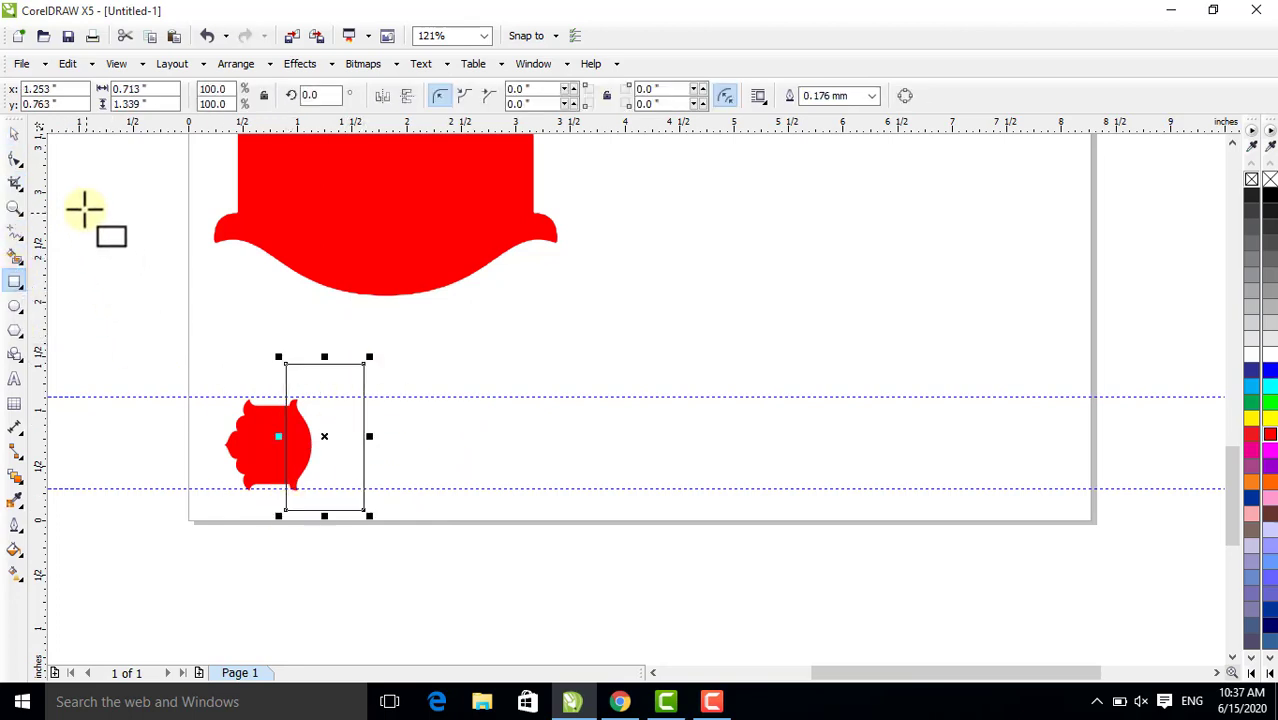
pyautogui.click(15, 134)
pyautogui.keyDown('shift'); pyautogui.click(240, 420); pyautogui.keyUp('shift')
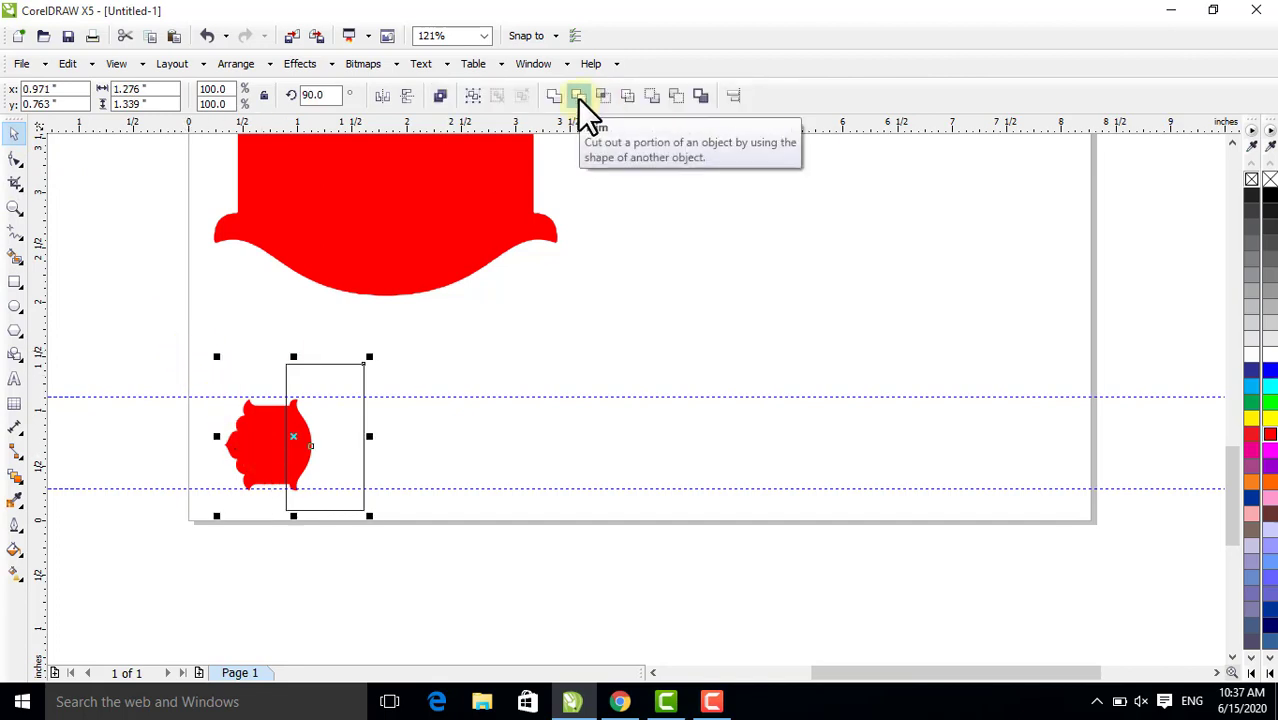
pyautogui.click(578, 96)
pyautogui.moveTo(271, 443); pyautogui.dragTo(164, 430)
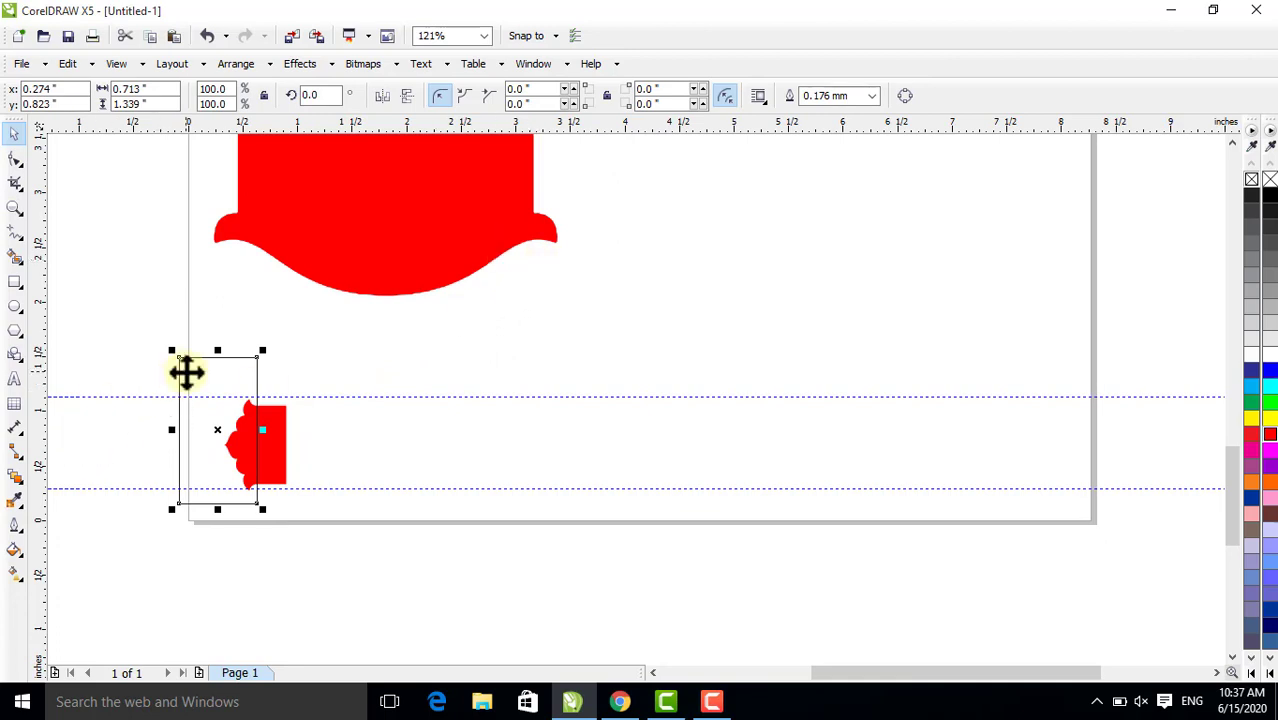
pyautogui.moveTo(183, 371); pyautogui.dragTo(117, 334)
pyautogui.click(246, 448)
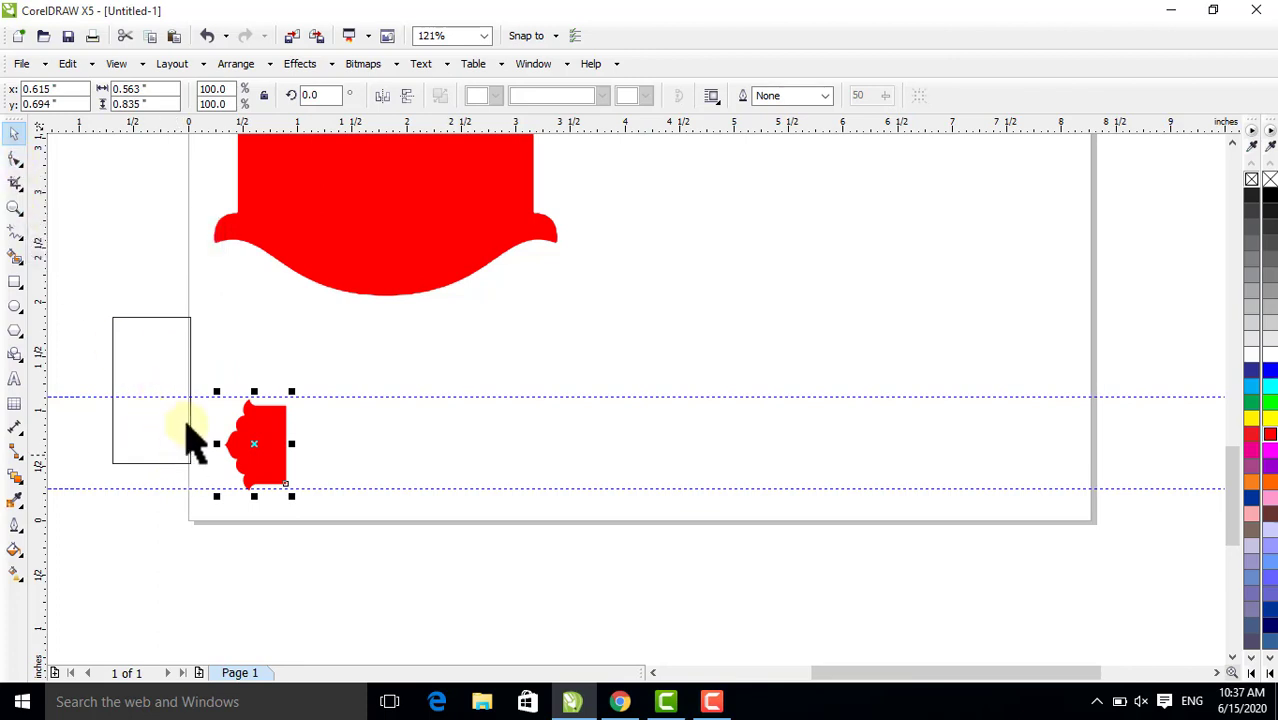
# Intersect the ornament's cut edge with a new rectangle about 0.85 by 1.11 inches, and move that rectangle below the page
pyautogui.click(15, 282)
pyautogui.moveTo(366, 380); pyautogui.dragTo(271, 500)
pyautogui.click(15, 134)
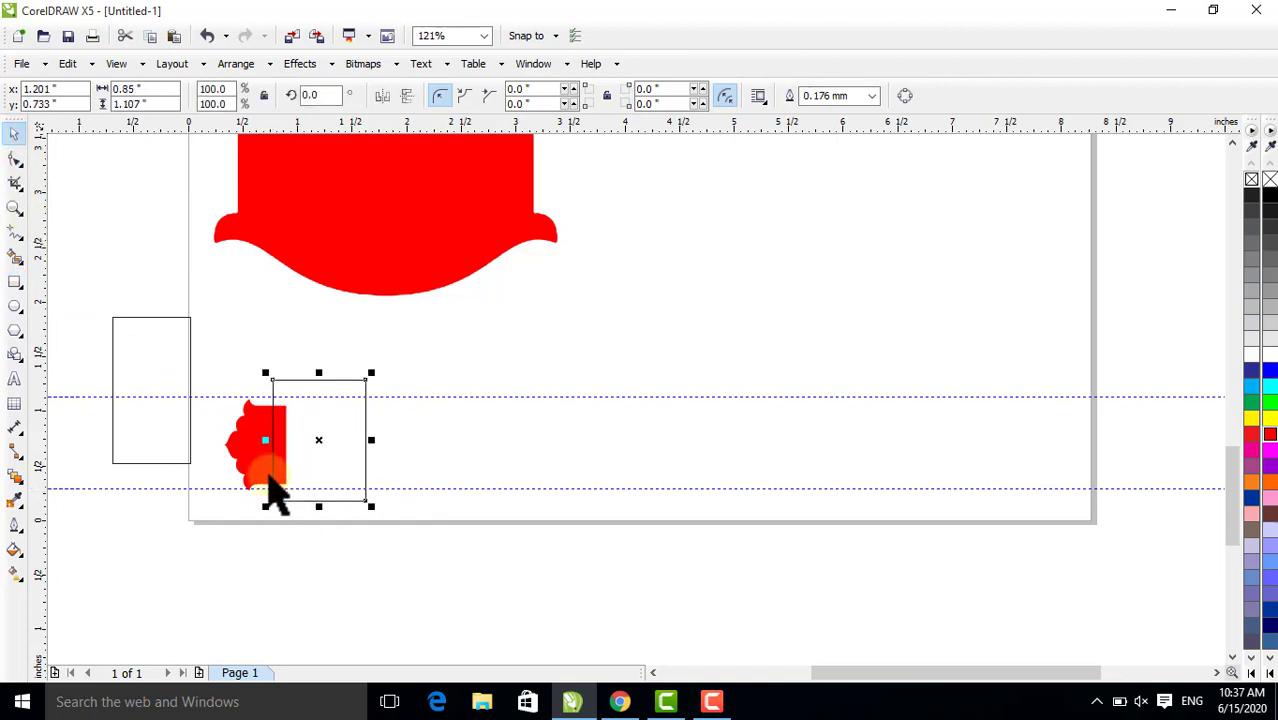
pyautogui.keyDown('shift'); pyautogui.click(248, 465); pyautogui.keyUp('shift')
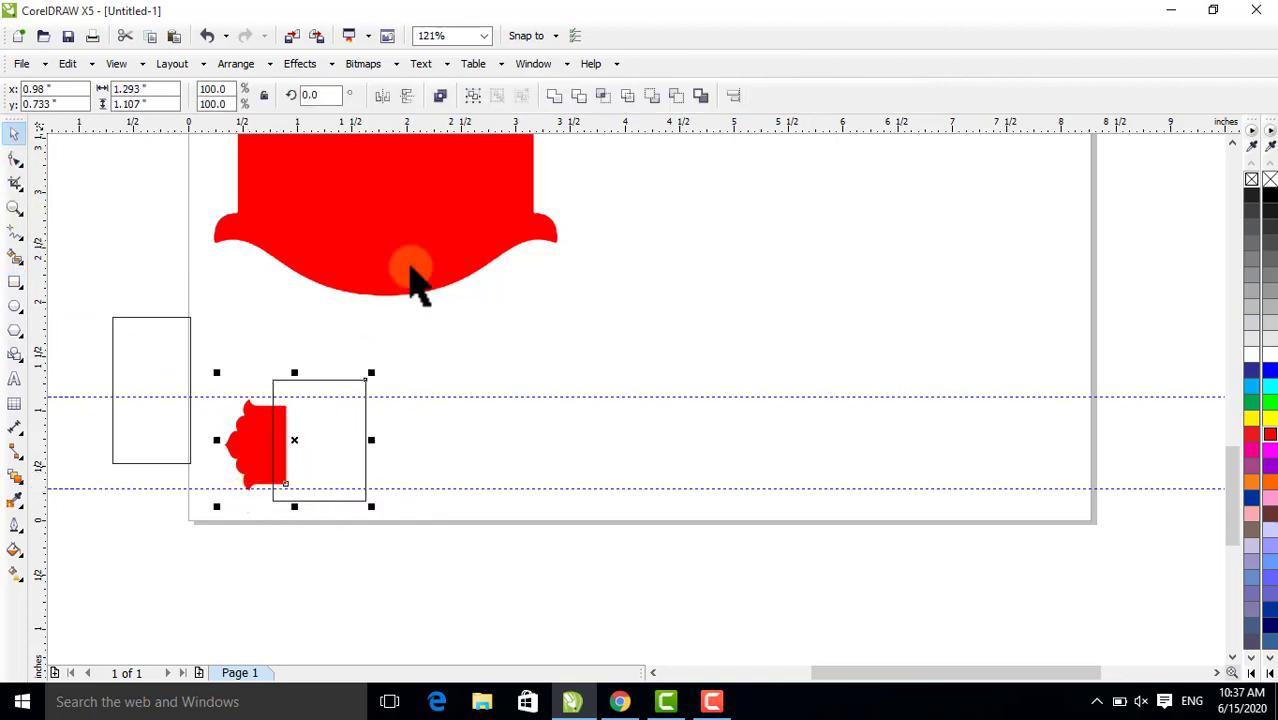
pyautogui.click(606, 95)
pyautogui.moveTo(322, 441); pyautogui.dragTo(253, 575)
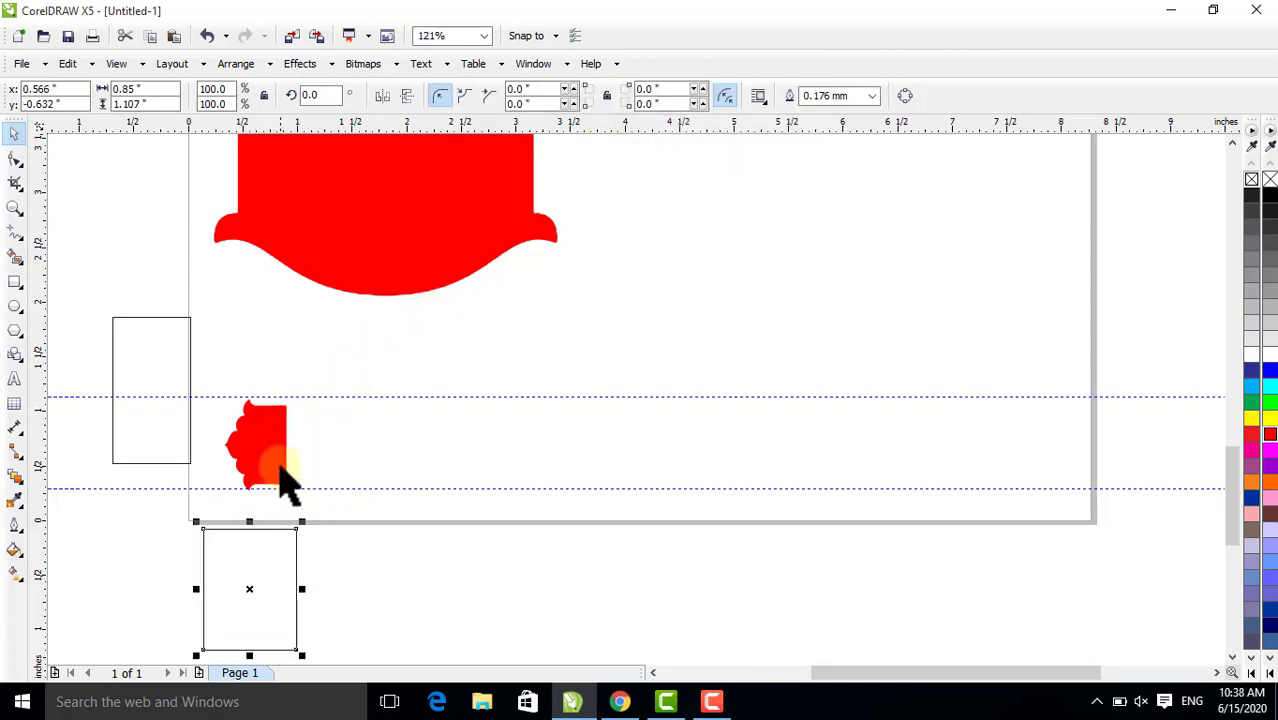
# Stretch the intersected strip rightward to about the 7.3-inch mark, and place a mirrored copy of the scalloped end at its far end
pyautogui.click(277, 451)
pyautogui.moveTo(293, 446); pyautogui.dragTo(993, 455)
pyautogui.click(236, 450)
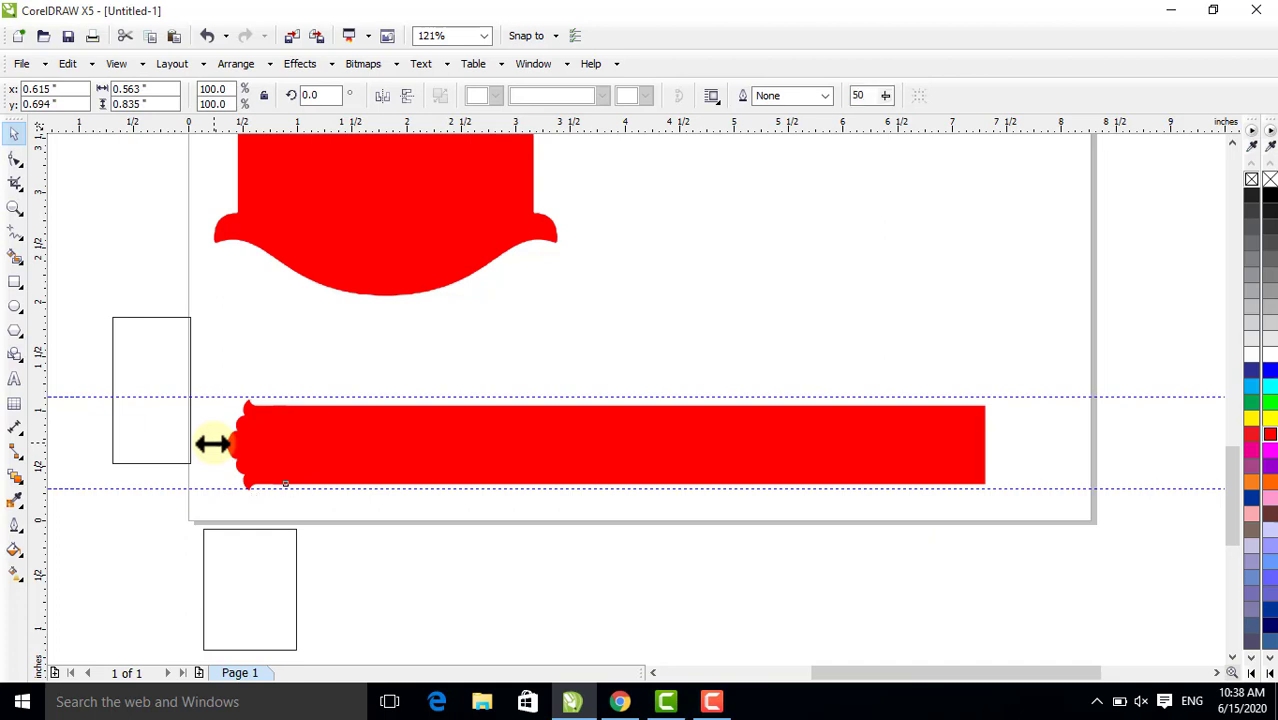
pyautogui.moveTo(226, 441); pyautogui.dragTo(1006, 444)
# Weld the two scalloped ends and the stretched strip into one shape, and shift it slightly to the right
pyautogui.moveTo(1165, 350); pyautogui.dragTo(202, 528)
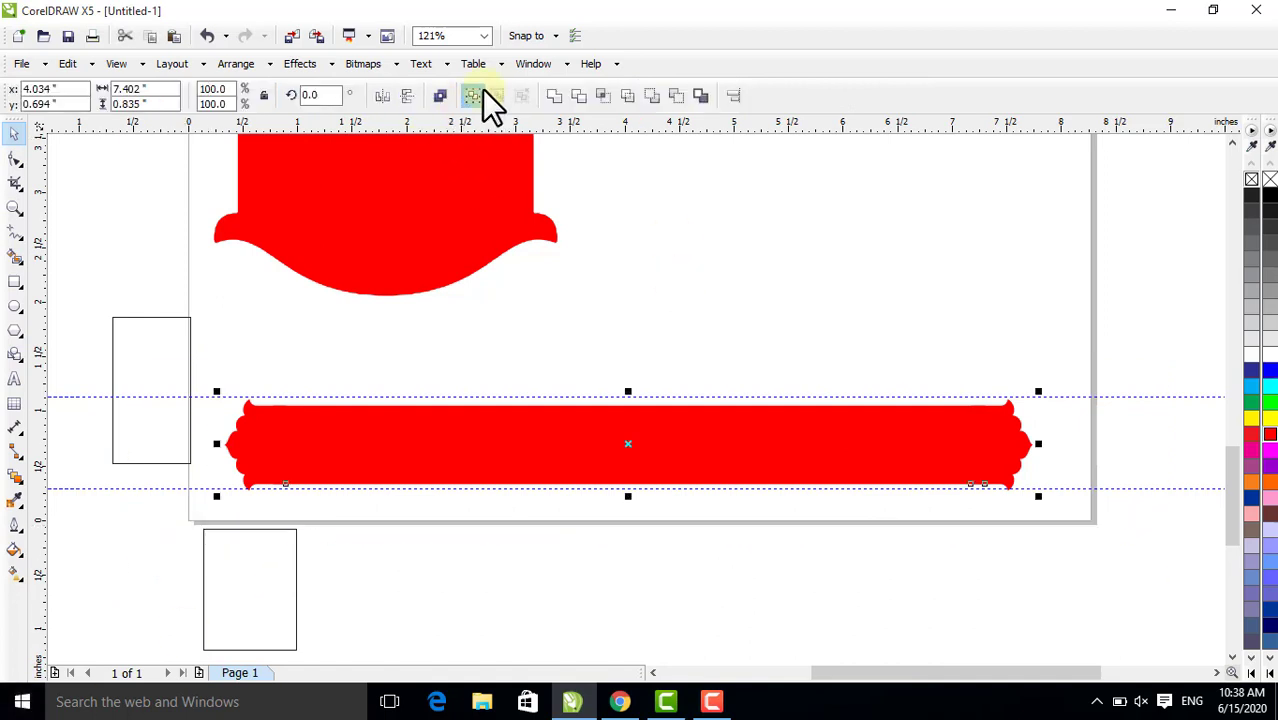
pyautogui.click(555, 96)
pyautogui.moveTo(927, 425); pyautogui.dragTo(941, 422)
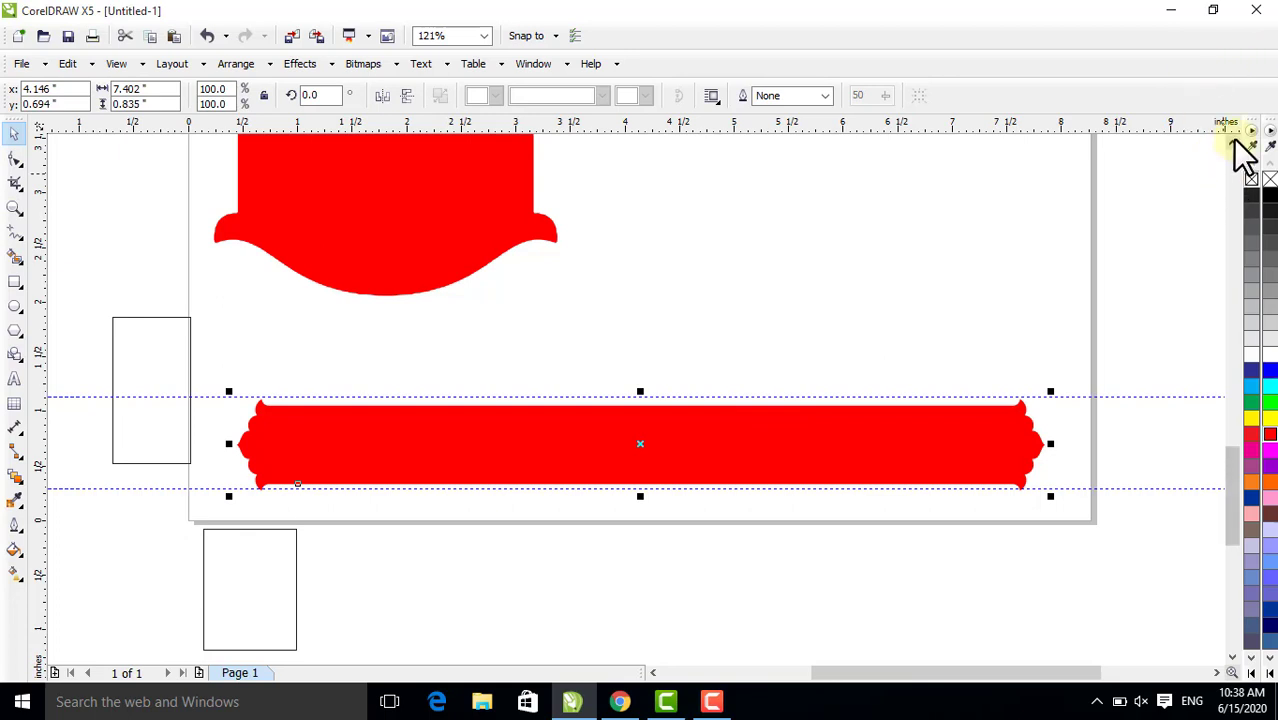
pyautogui.scroll(10, 1240, 150)
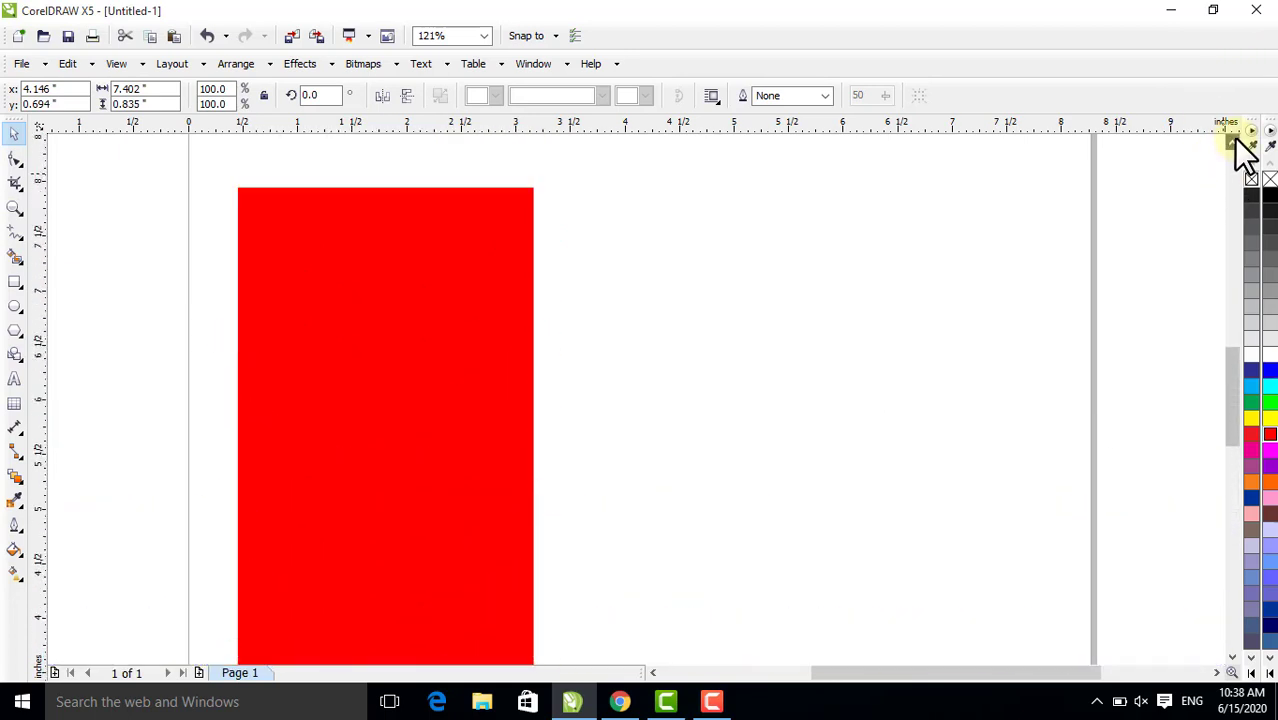
pyautogui.scroll(2, 1240, 150)
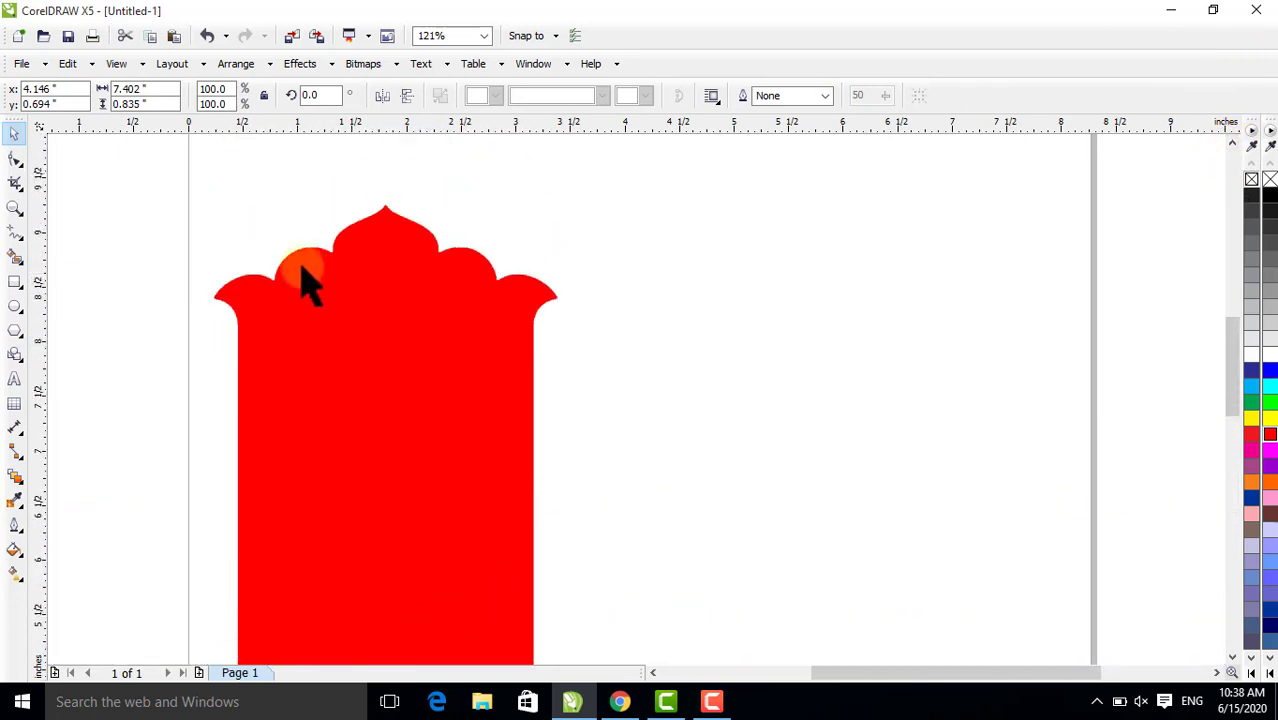
pyautogui.click(15, 330)
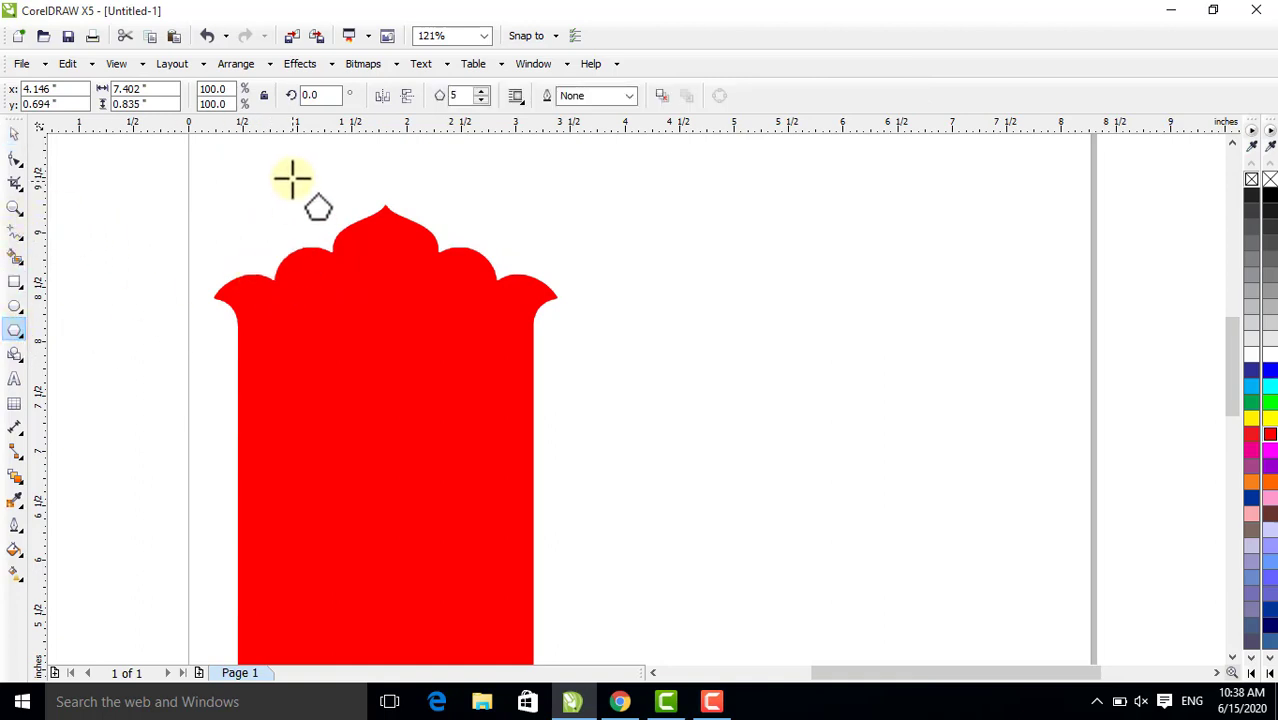
pyautogui.moveTo(294, 176); pyautogui.dragTo(492, 311)
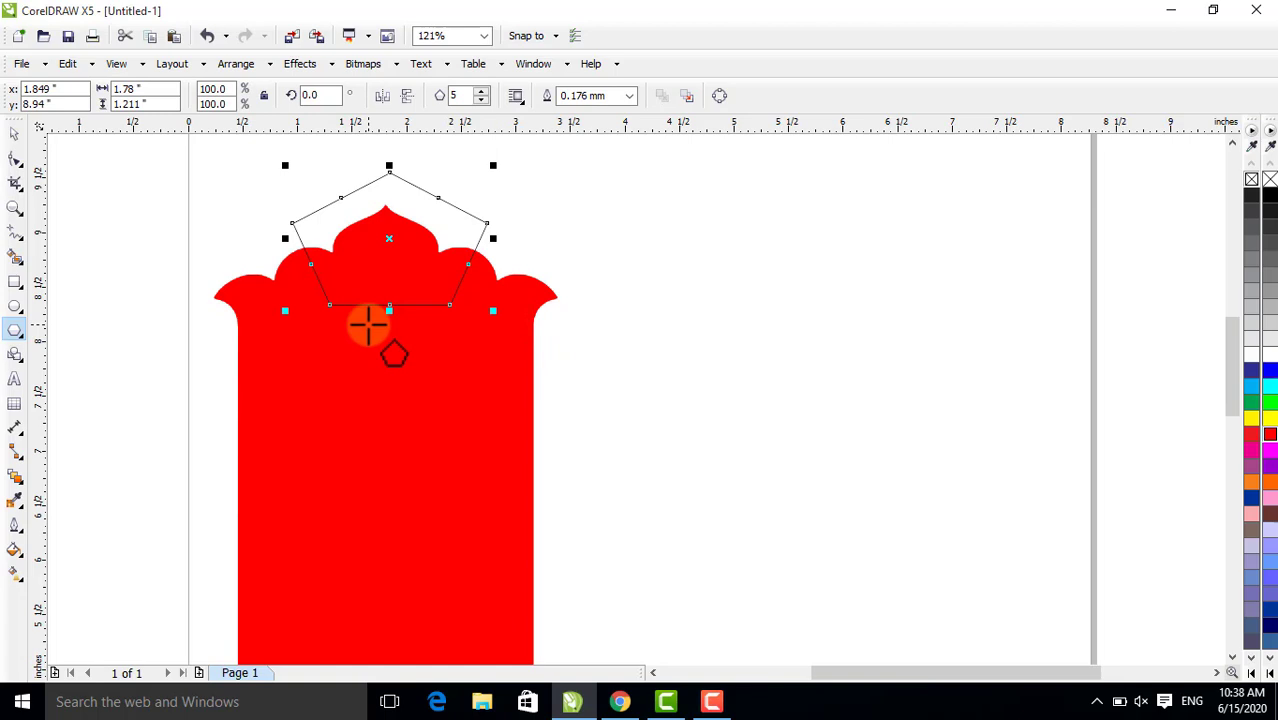
pyautogui.press('Delete')
# Draw an ellipse about 1.89 by 1.45 inches over the pointed top of the large vertical ornament
pyautogui.click(15, 306)
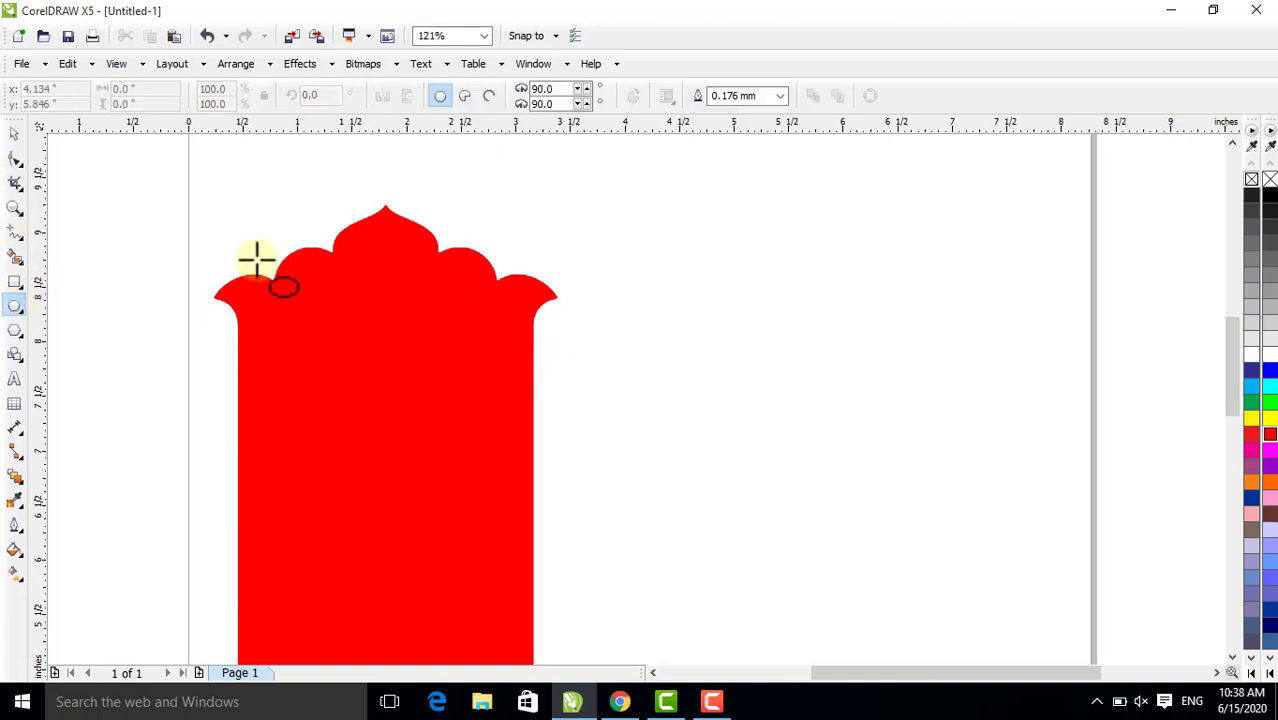
pyautogui.moveTo(287, 164); pyautogui.dragTo(493, 321)
pyautogui.click(14, 134)
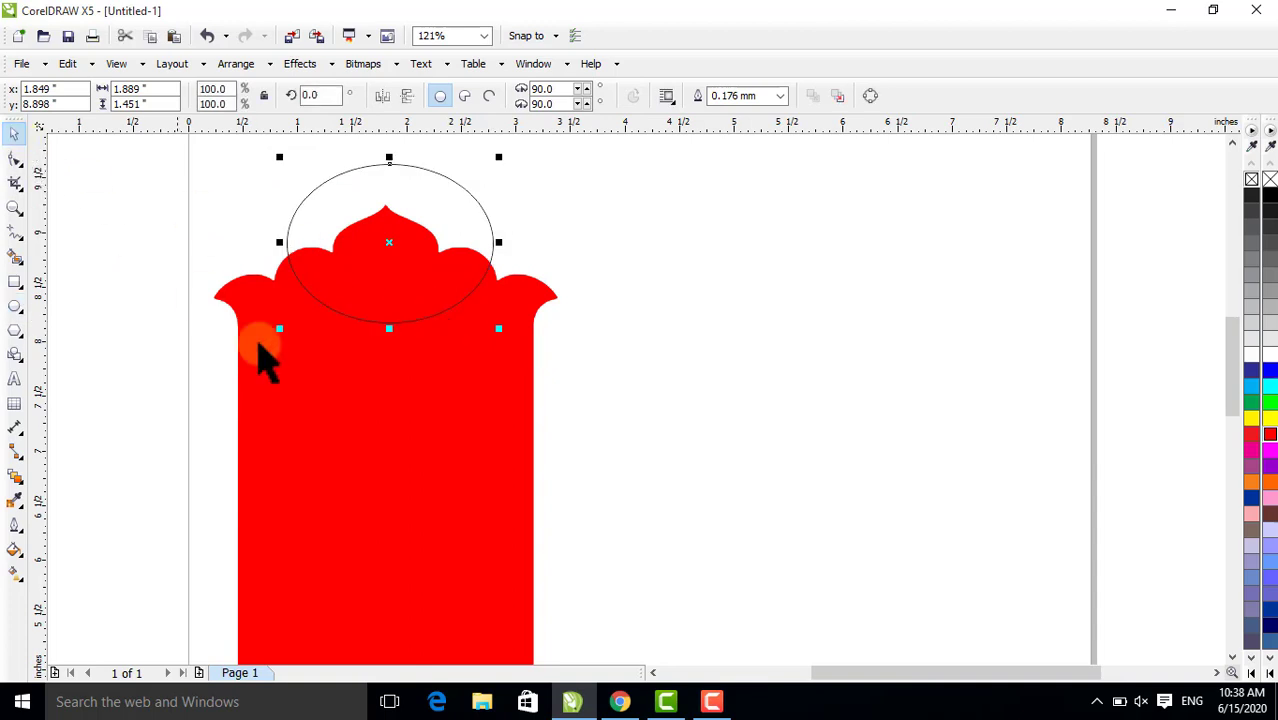
# Intersect the ellipse with the large red ornament, and move the ellipse away to the right of it
pyautogui.click(252, 399)
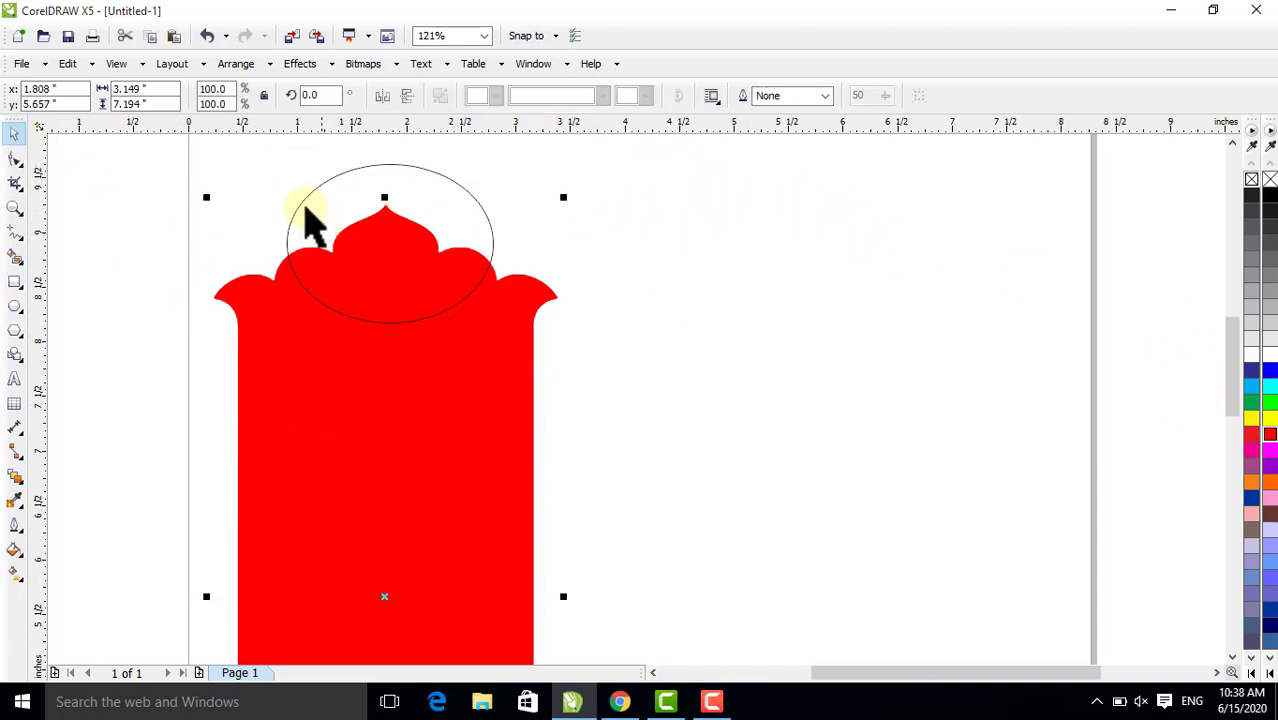
pyautogui.click(325, 232)
pyautogui.click(322, 224)
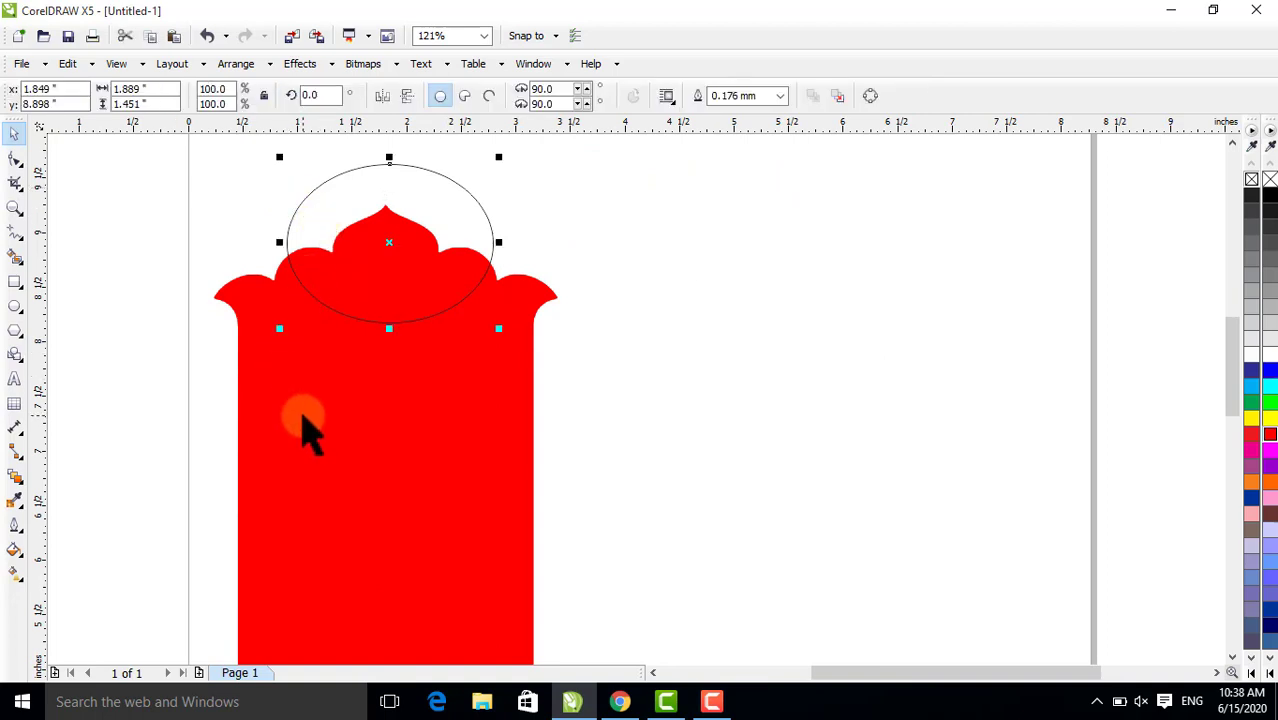
pyautogui.keyDown('shift'); pyautogui.click(305, 428); pyautogui.keyUp('shift')
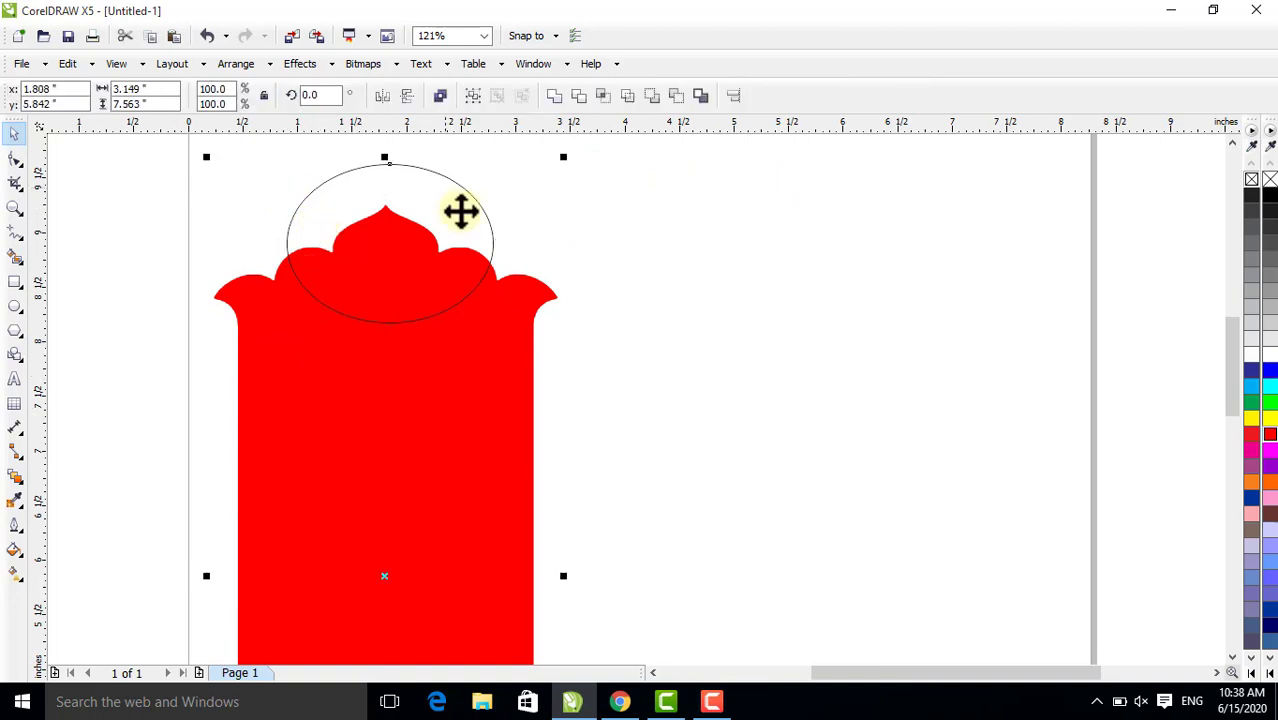
pyautogui.click(603, 96)
pyautogui.moveTo(480, 200); pyautogui.dragTo(788, 182)
# Fill the intersected piece at the ornament's top with yellow, and change its fill to blue
pyautogui.click(385, 282)
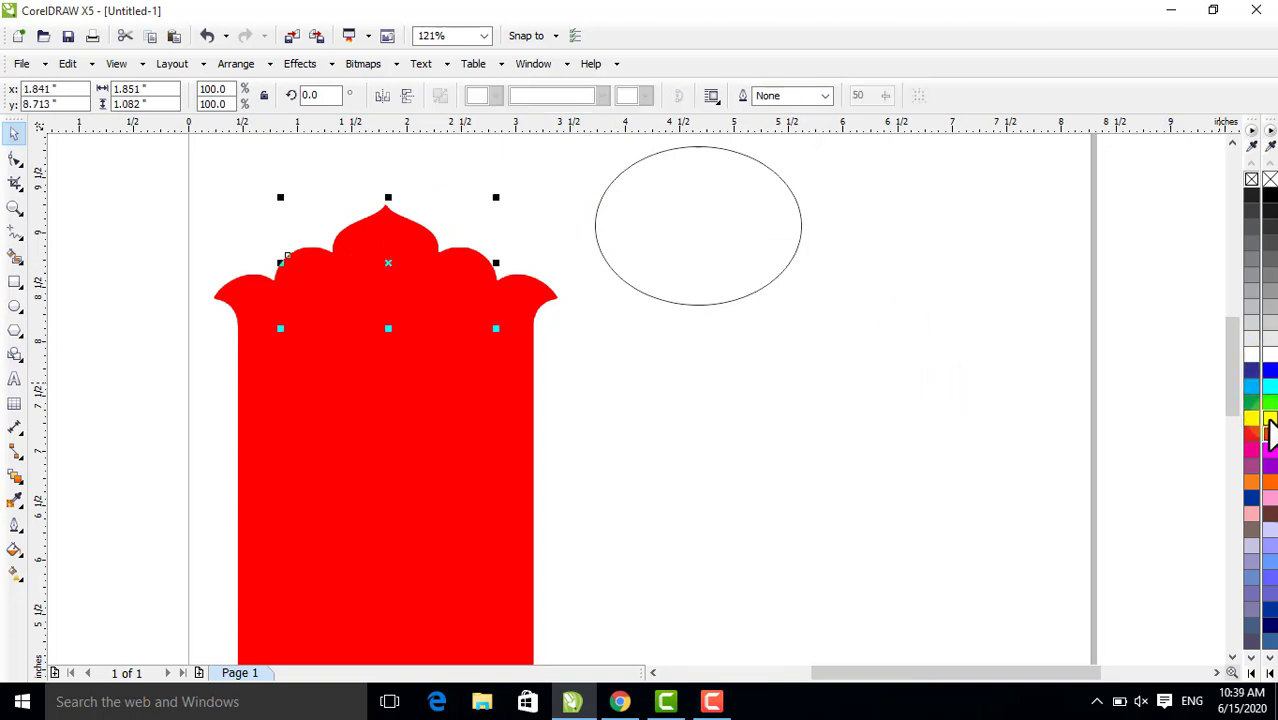
pyautogui.click(1267, 424)
pyautogui.click(820, 394)
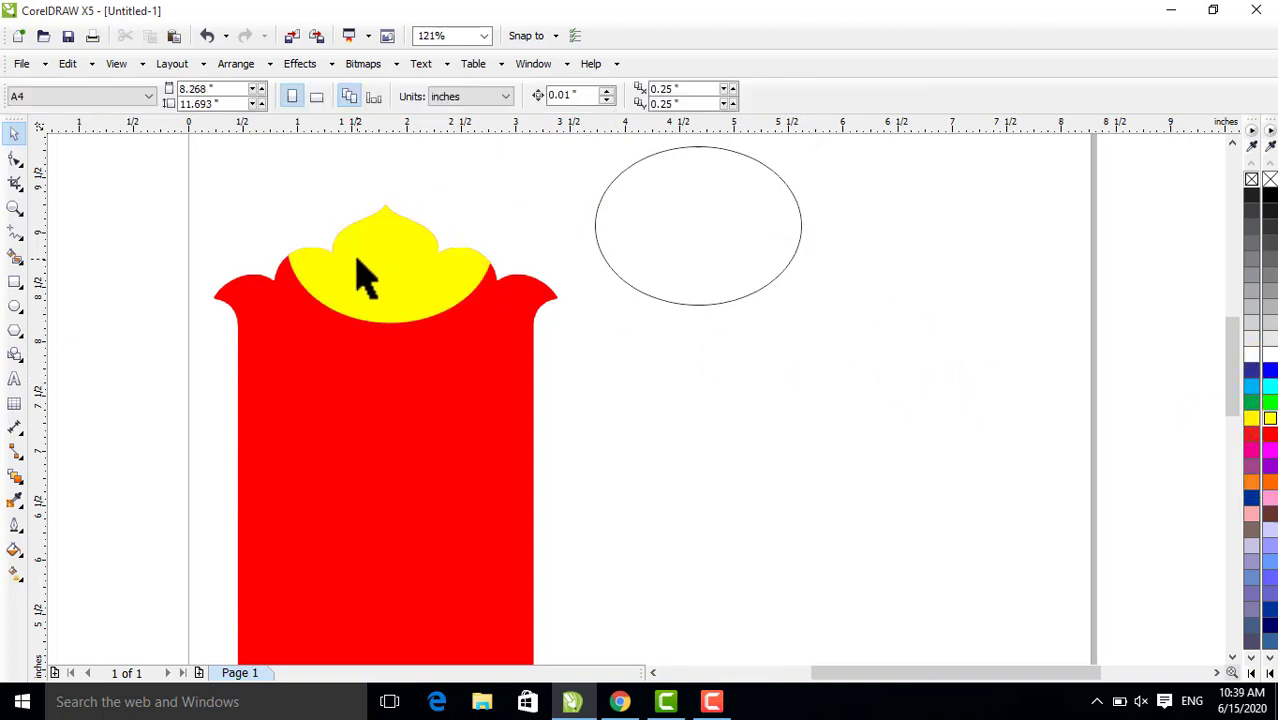
pyautogui.click(365, 278)
pyautogui.click(1268, 372)
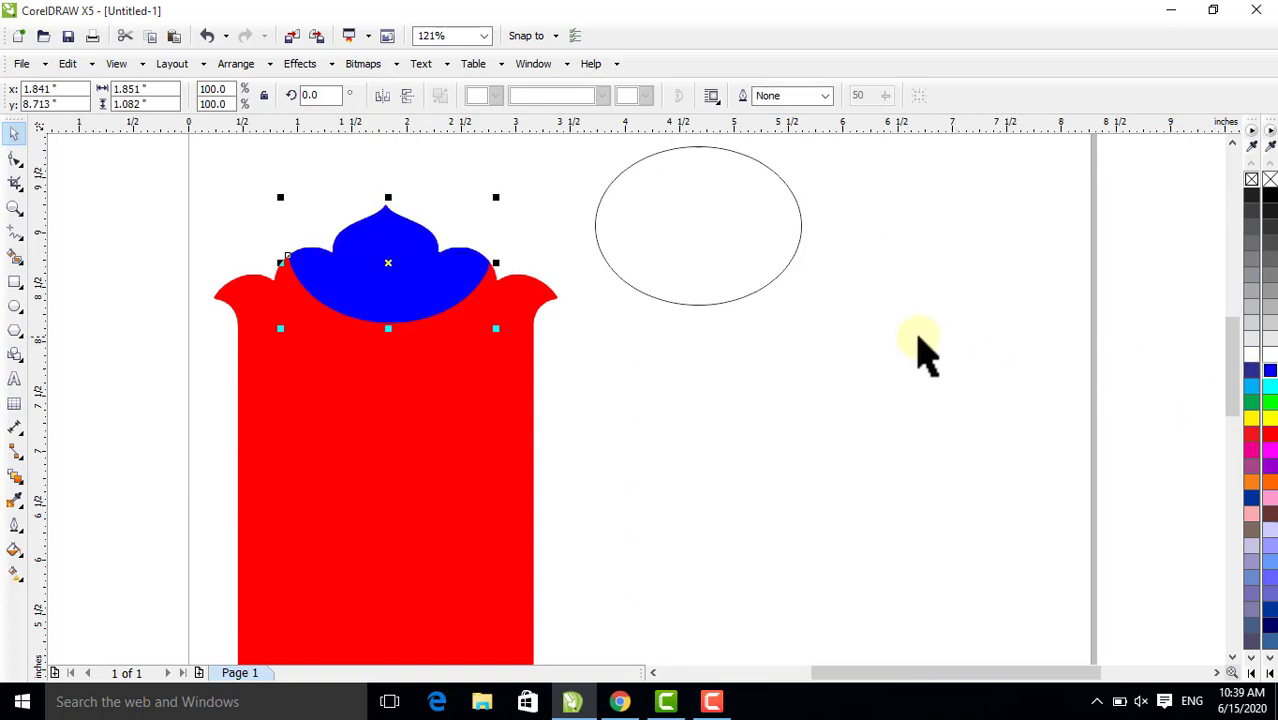
pyautogui.click(676, 337)
# Review the Shaping commands offered for the blue piece, and leave the list without applying any
pyautogui.click(385, 262)
pyautogui.click(235, 64)
pyautogui.moveTo(450, 372)
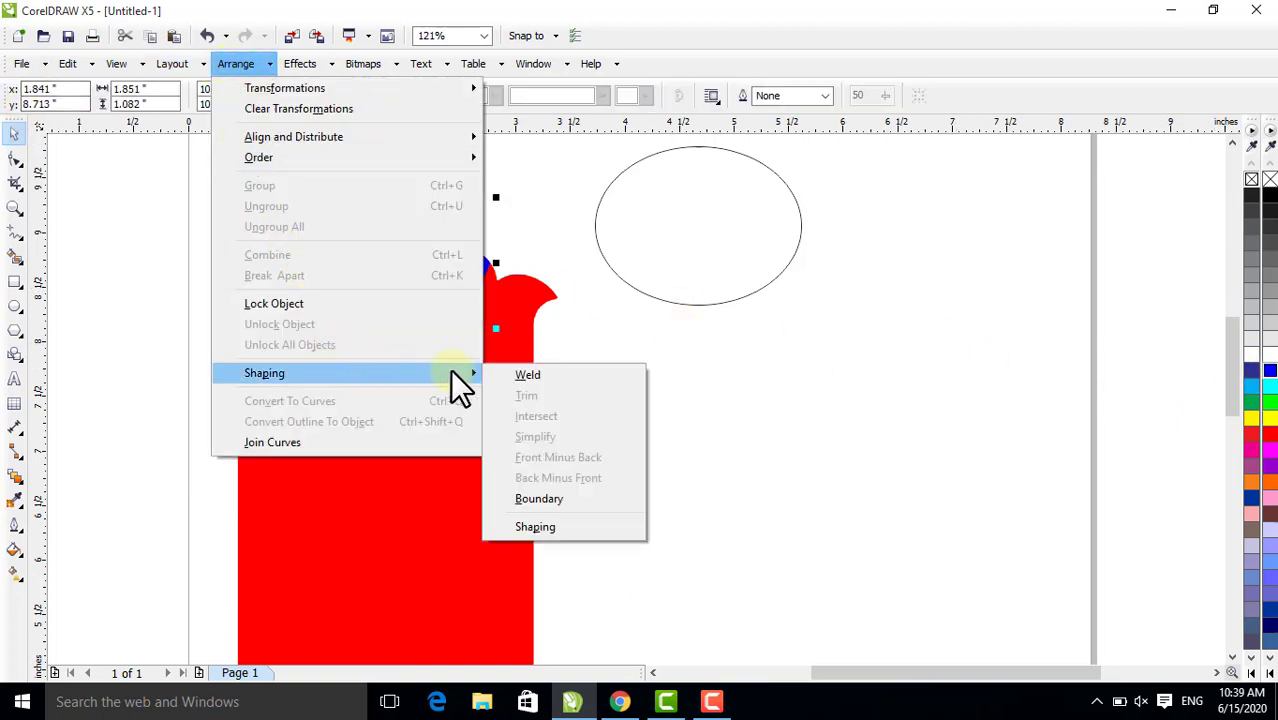
pyautogui.click(790, 402)
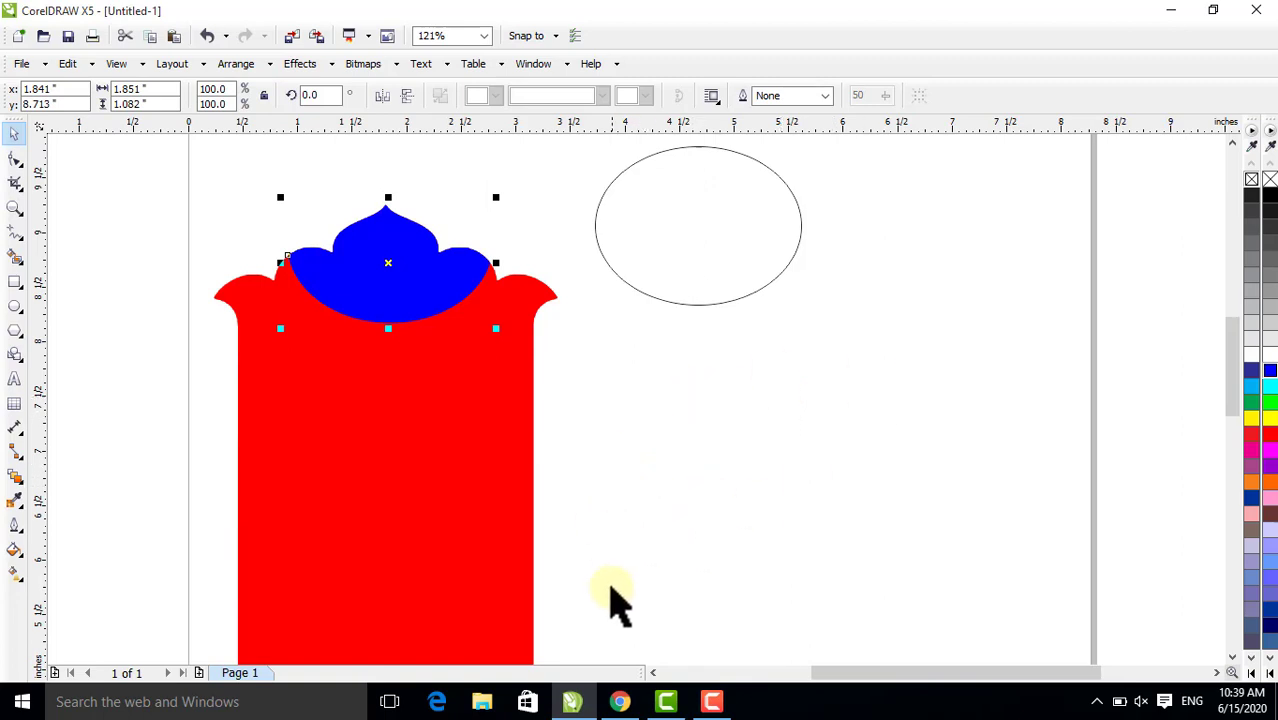
# Switch to Chrome to show the YouTube channel's videos page
pyautogui.click(619, 701)
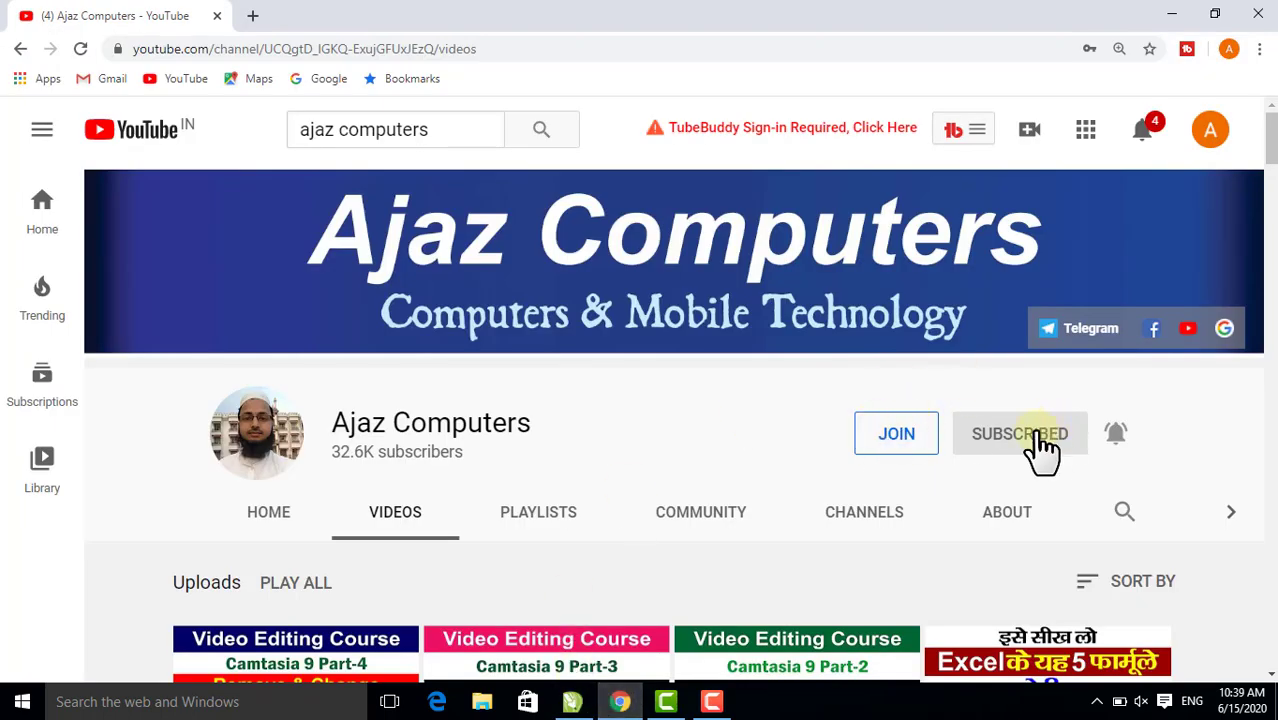